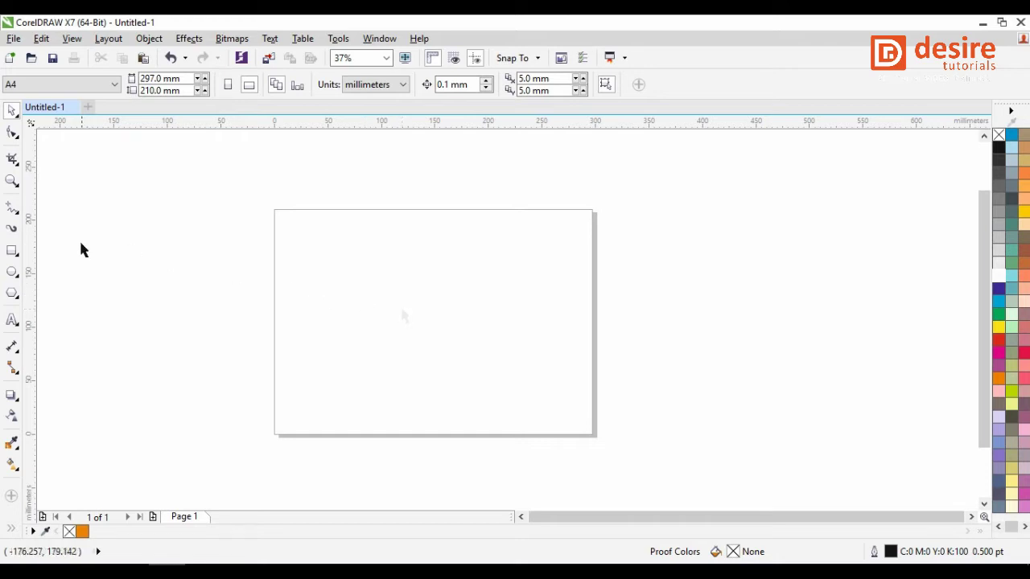
# Draw a rectangle about 177 by 83 mm in the middle of the page and give it a hairline outline.
pyautogui.click(14, 256)
pyautogui.moveTo(333, 278); pyautogui.dragTo(523, 366)
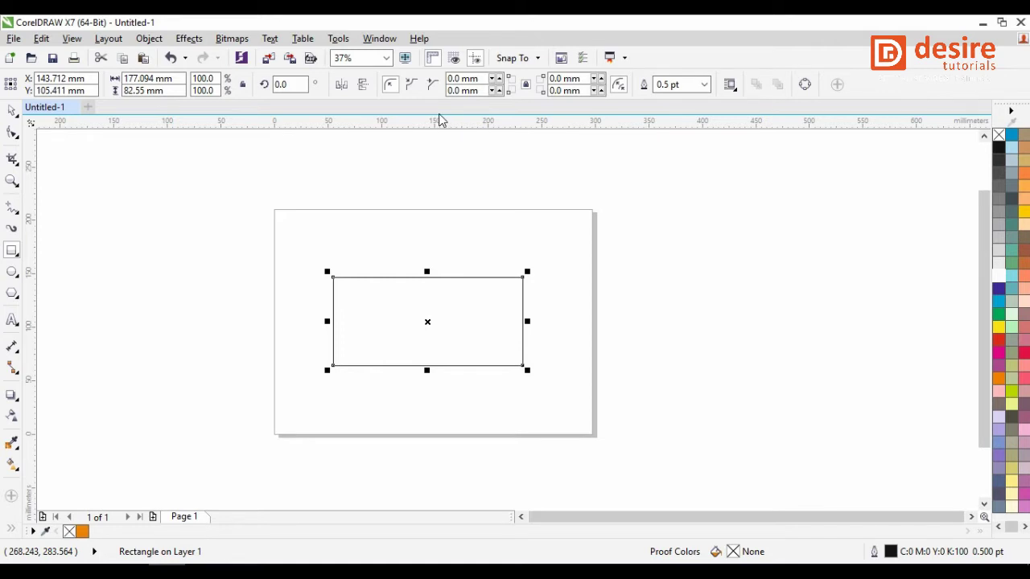
pyautogui.click(11, 529)
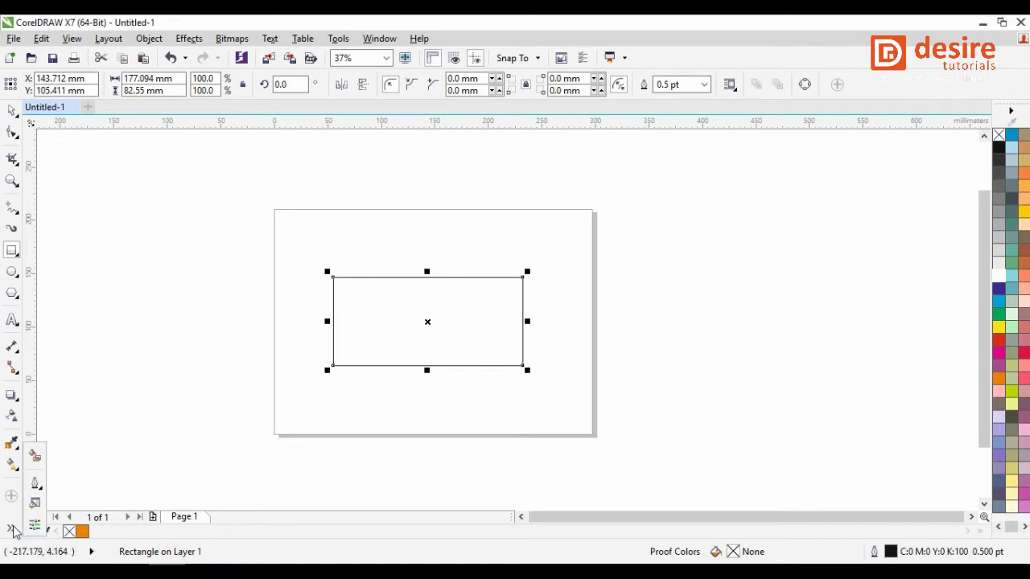
pyautogui.click(36, 483)
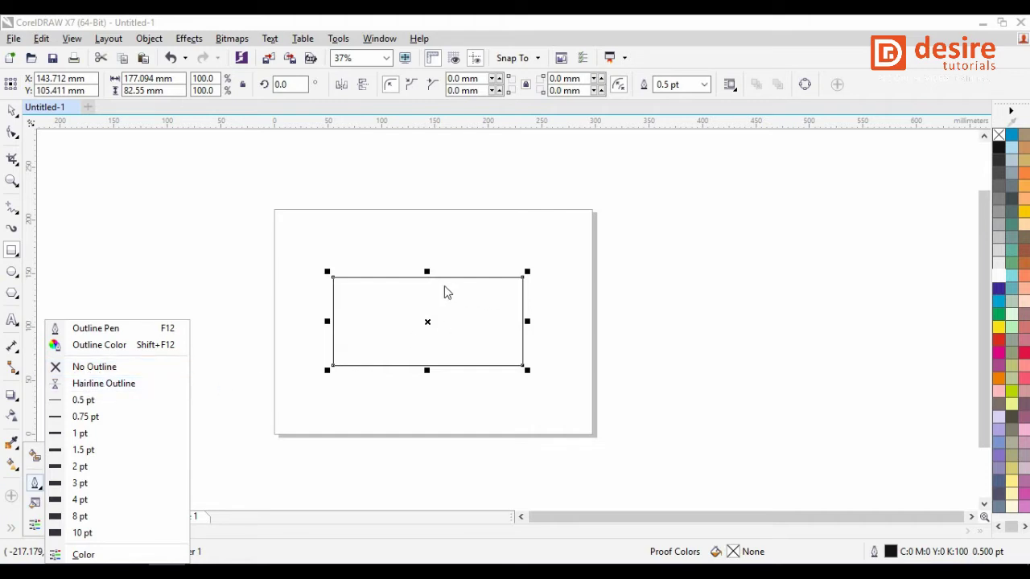
pyautogui.click(101, 384)
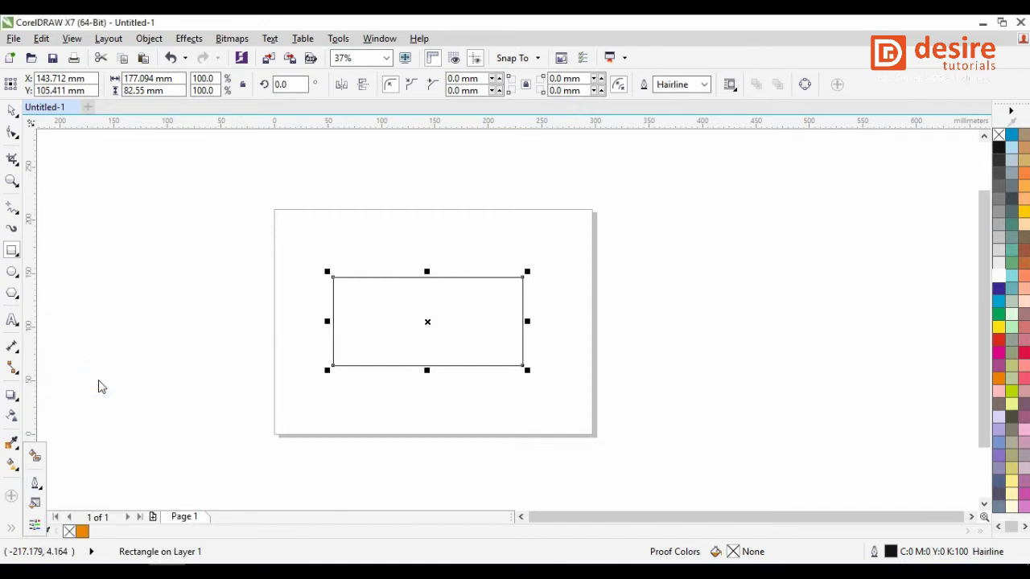
# Set the rectangle's outline width to 10 pt.
pyautogui.click(34, 482)
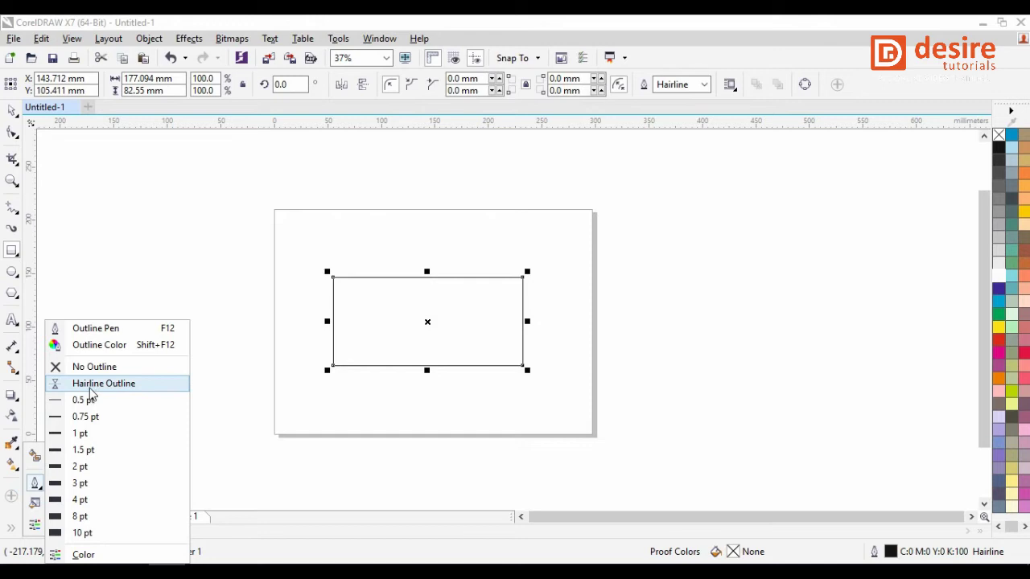
pyautogui.click(83, 533)
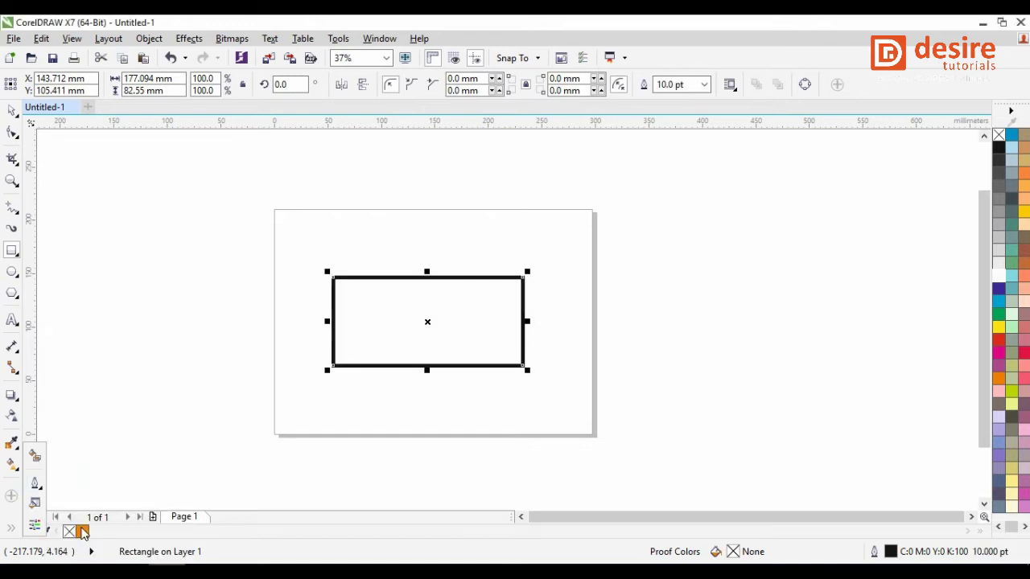
pyautogui.click(704, 84)
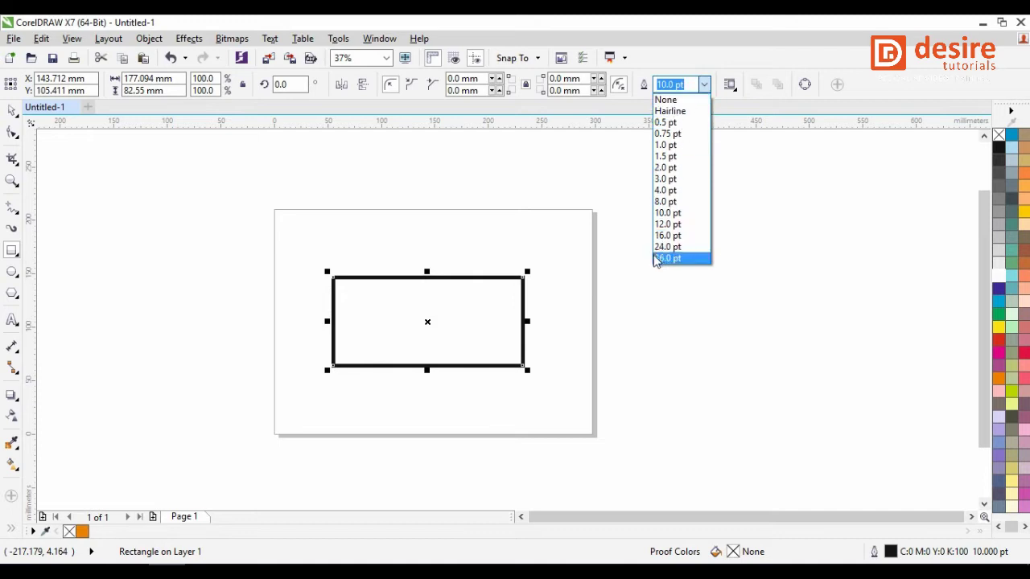
pyautogui.click(667, 213)
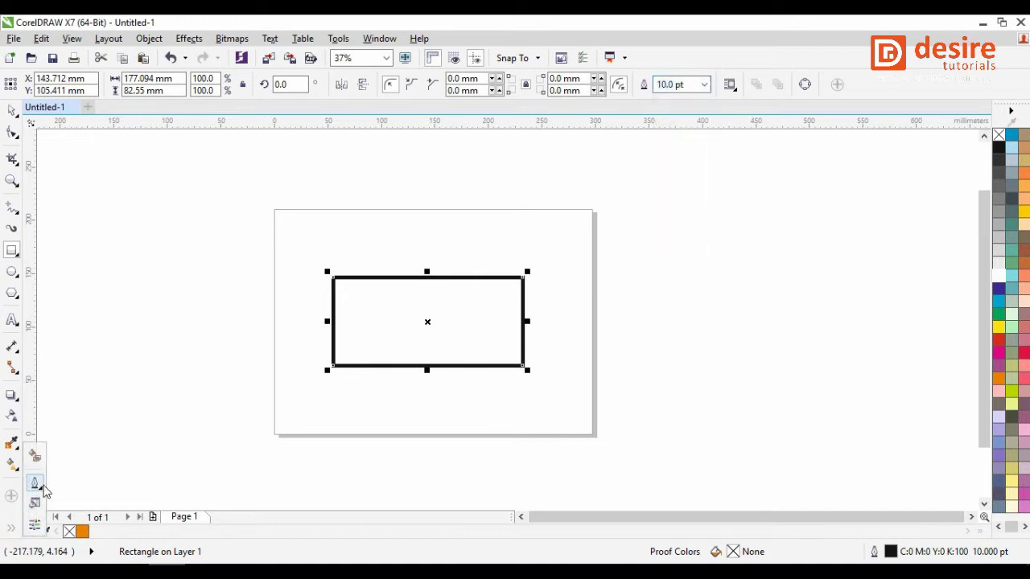
# In the Outline Pen settings, mix a brown outline colour of C 8, M 43, Y 100, K 38.
pyautogui.click(38, 486)
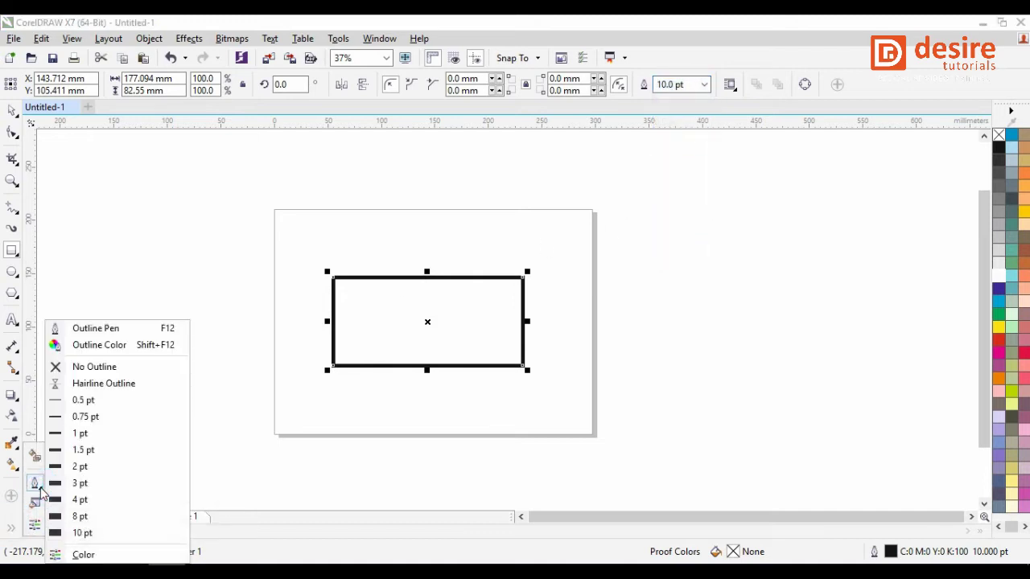
pyautogui.click(167, 332)
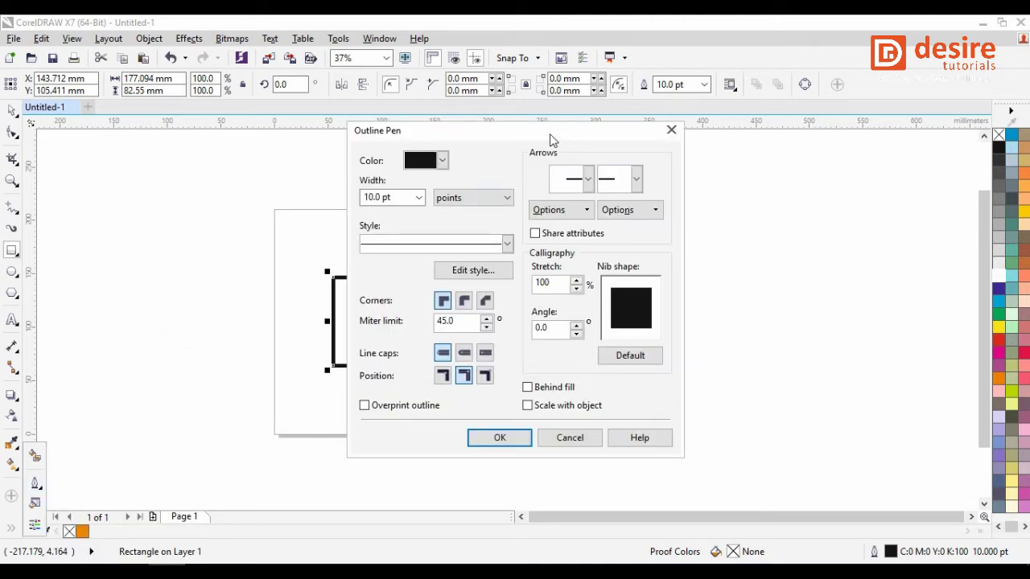
pyautogui.moveTo(520, 139); pyautogui.dragTo(724, 175)
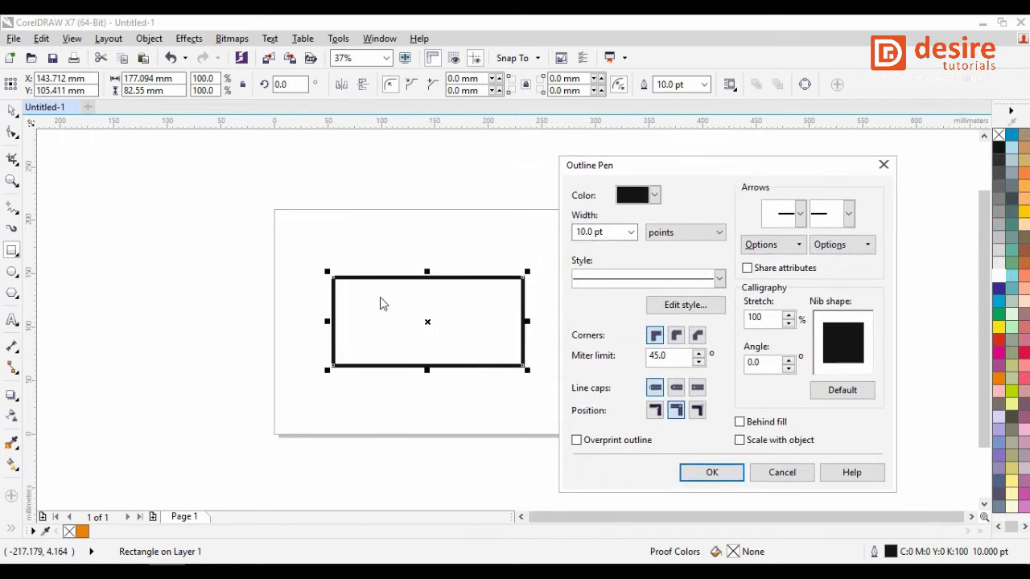
pyautogui.click(655, 198)
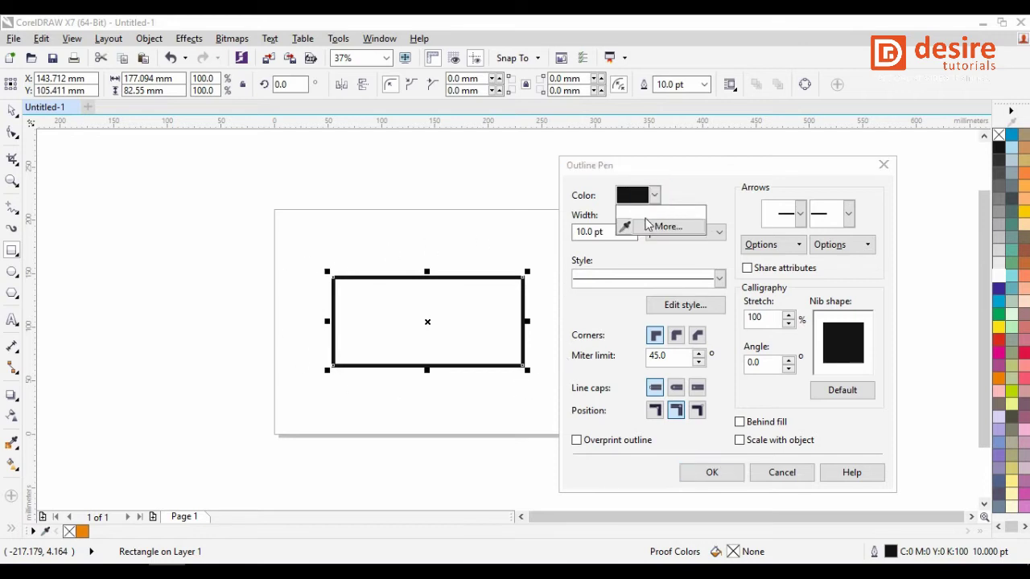
pyautogui.click(651, 229)
pyautogui.moveTo(510, 235); pyautogui.dragTo(511, 212)
pyautogui.moveTo(510, 258)
pyautogui.mouseDown()
pyautogui.moveTo(508, 274)
pyautogui.moveTo(515, 266)
pyautogui.moveTo(519, 277)
pyautogui.mouseUp()
pyautogui.moveTo(537, 387)
pyautogui.mouseDown()
pyautogui.moveTo(535, 401)
pyautogui.moveTo(535, 383)
pyautogui.mouseUp()
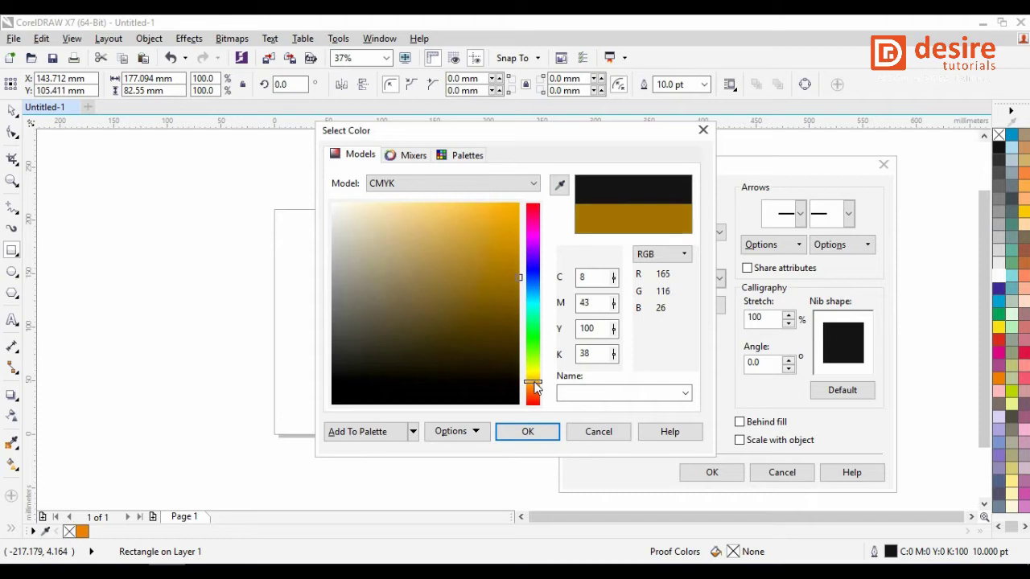
pyautogui.click(509, 439)
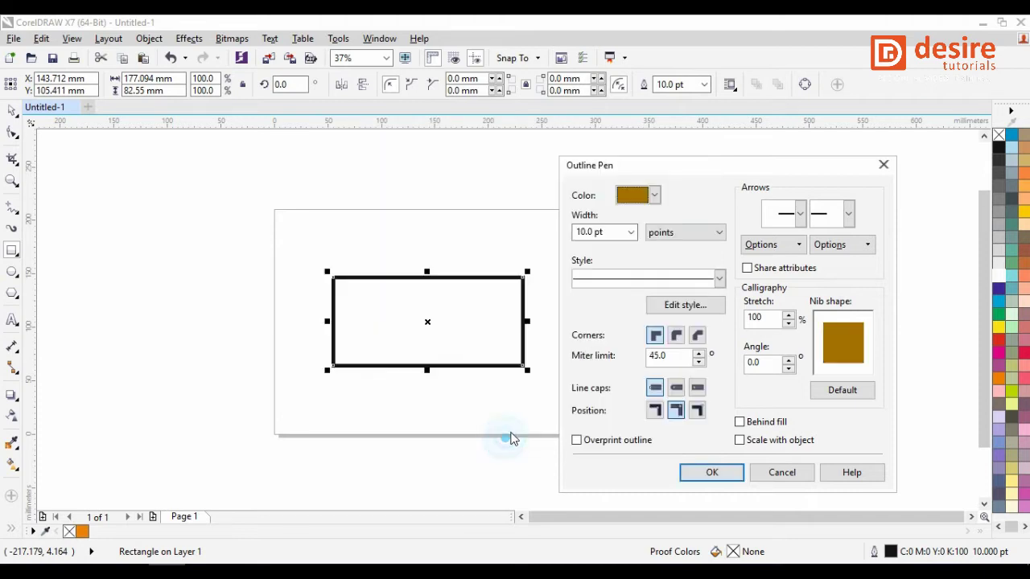
# Set the outline width to 36 pt, keeping points as the unit.
pyautogui.click(631, 232)
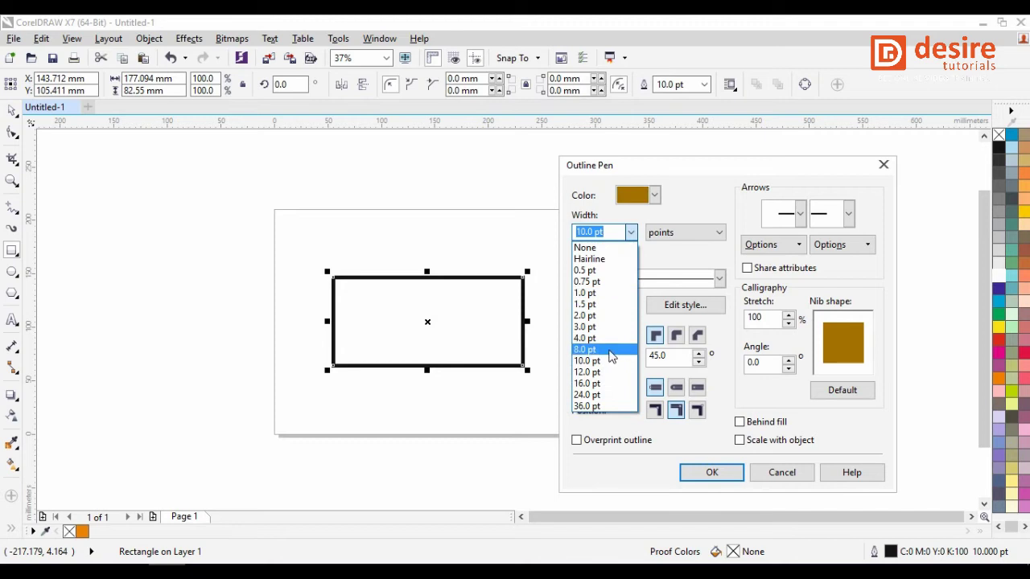
pyautogui.click(600, 406)
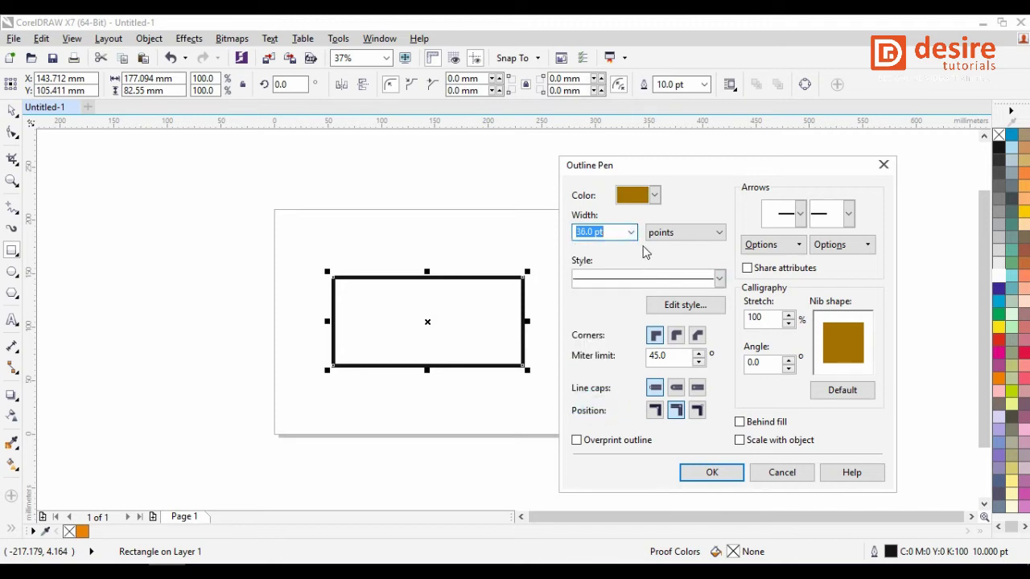
pyautogui.click(665, 234)
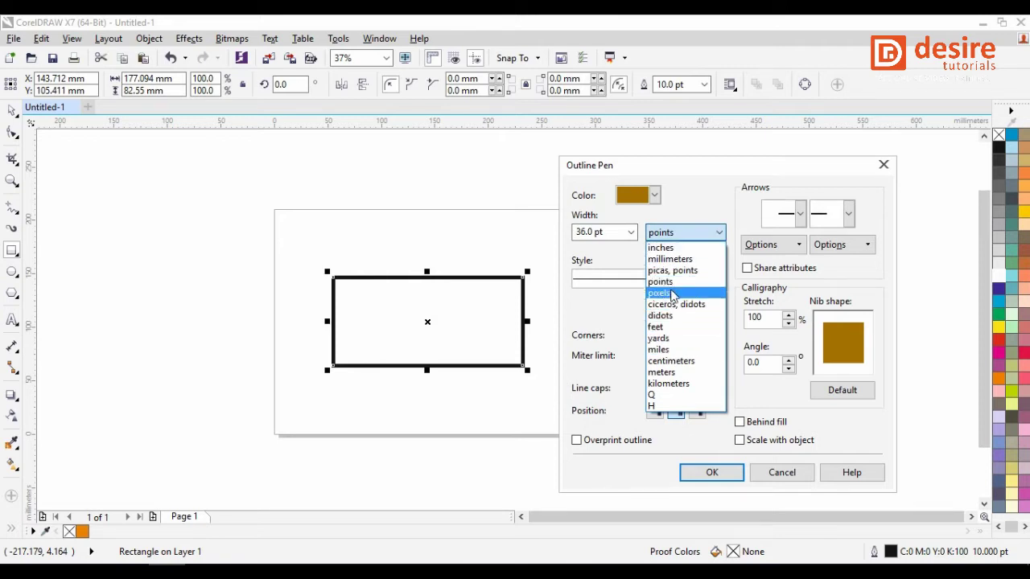
pyautogui.click(676, 232)
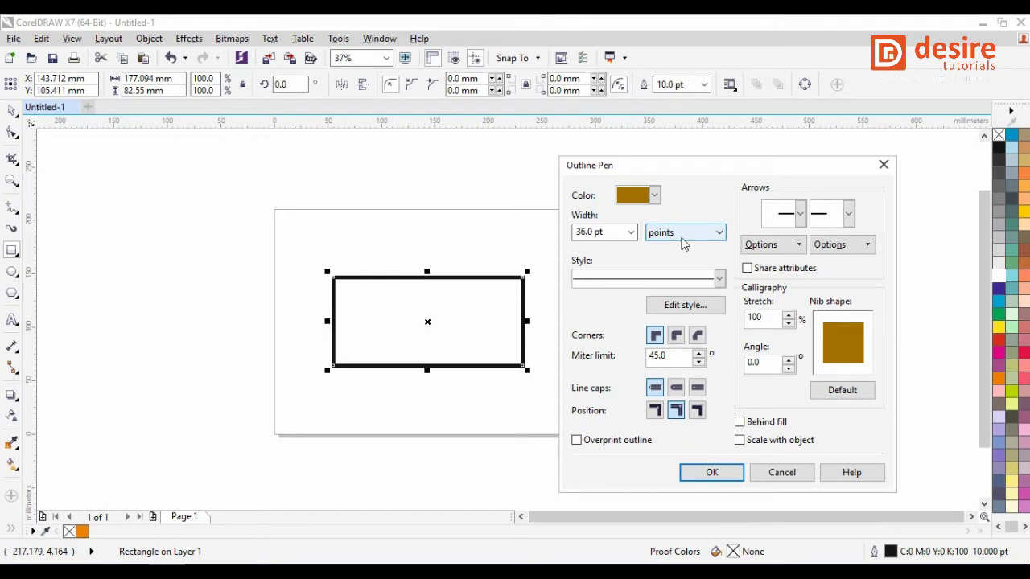
pyautogui.doubleClick(608, 232)
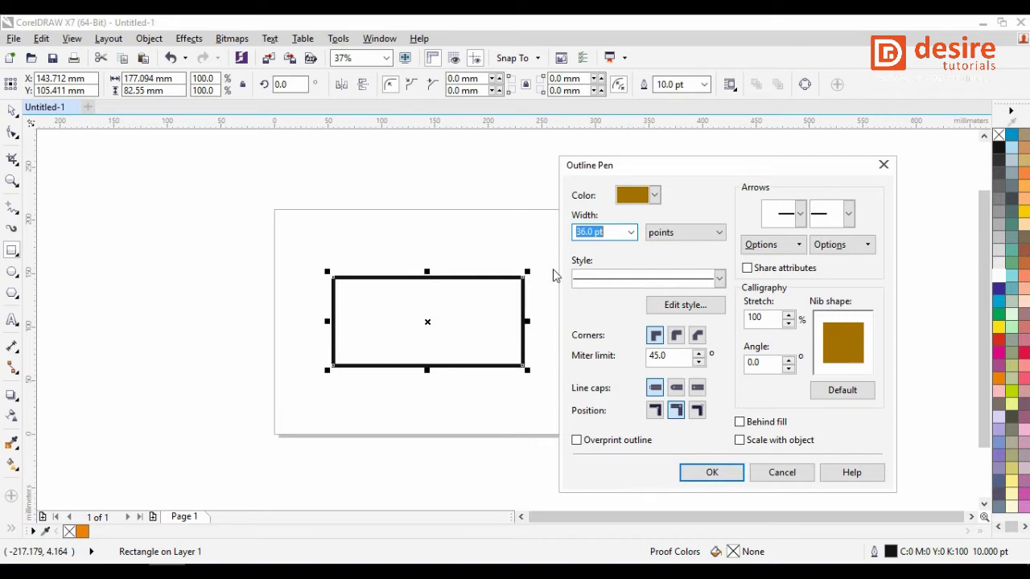
# Choose the finely dotted line style directly below the solid line for the outline.
pyautogui.click(595, 285)
pyautogui.moveTo(720, 307)
pyautogui.mouseDown()
pyautogui.moveTo(722, 408)
pyautogui.moveTo(720, 299)
pyautogui.mouseUp()
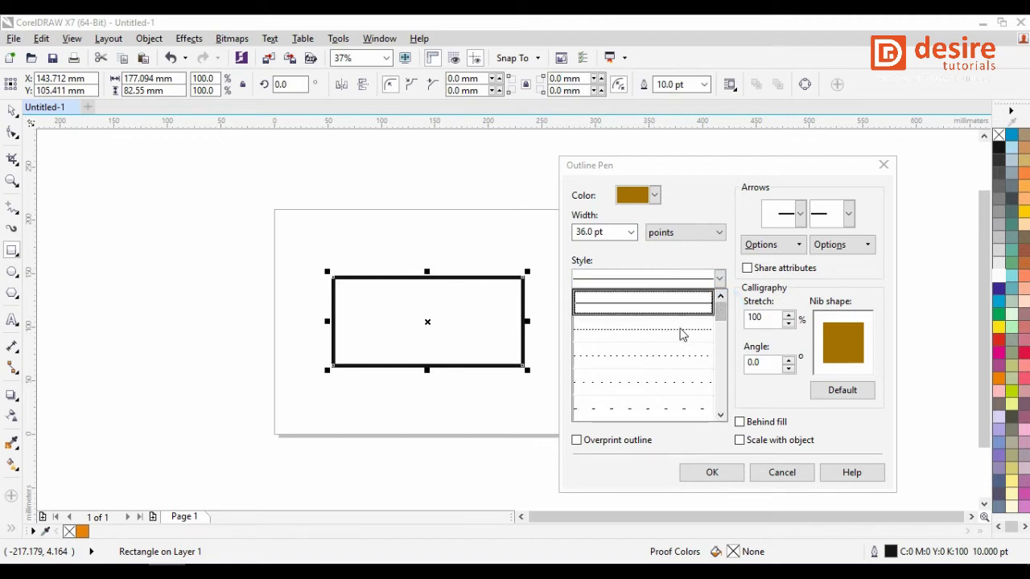
pyautogui.click(682, 333)
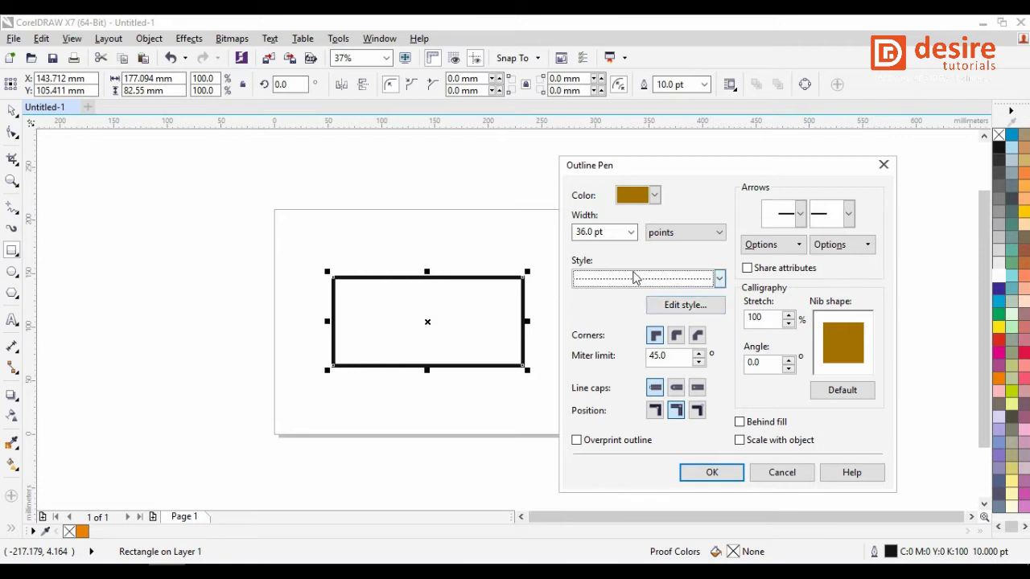
# Edit the dotted style by extending its pattern to 20 squares with a single leading dot, and add it as a new style.
pyautogui.click(685, 305)
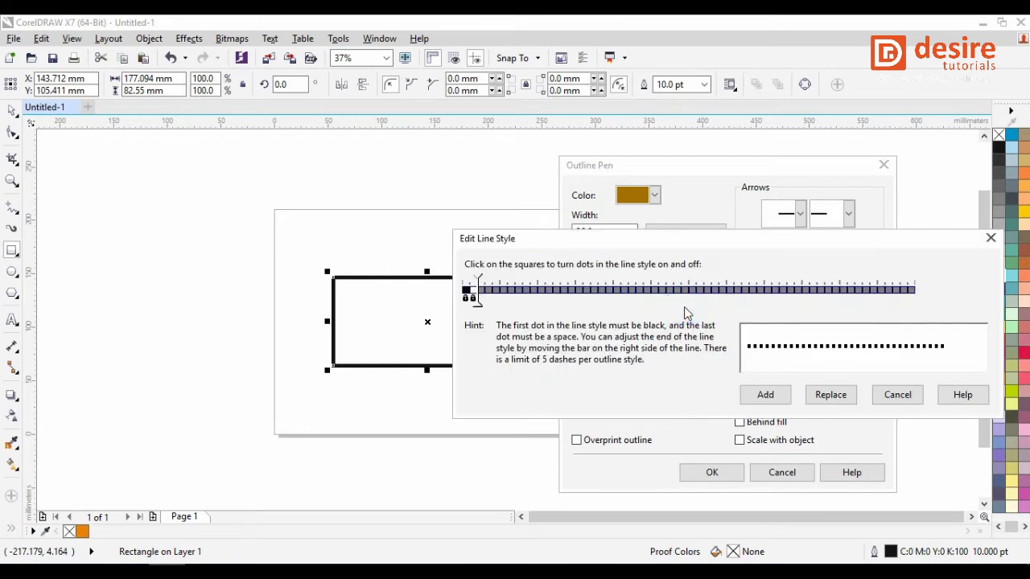
pyautogui.moveTo(480, 304)
pyautogui.mouseDown()
pyautogui.moveTo(481, 294)
pyautogui.moveTo(536, 314)
pyautogui.moveTo(670, 325)
pyautogui.moveTo(727, 294)
pyautogui.moveTo(467, 292)
pyautogui.moveTo(503, 292)
pyautogui.moveTo(476, 295)
pyautogui.mouseUp()
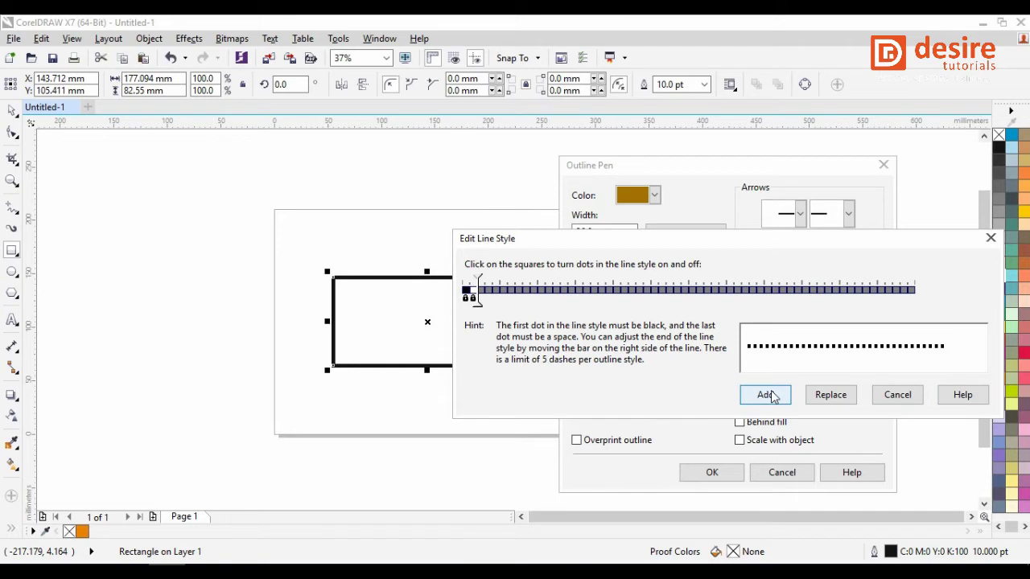
pyautogui.moveTo(475, 299); pyautogui.dragTo(614, 316)
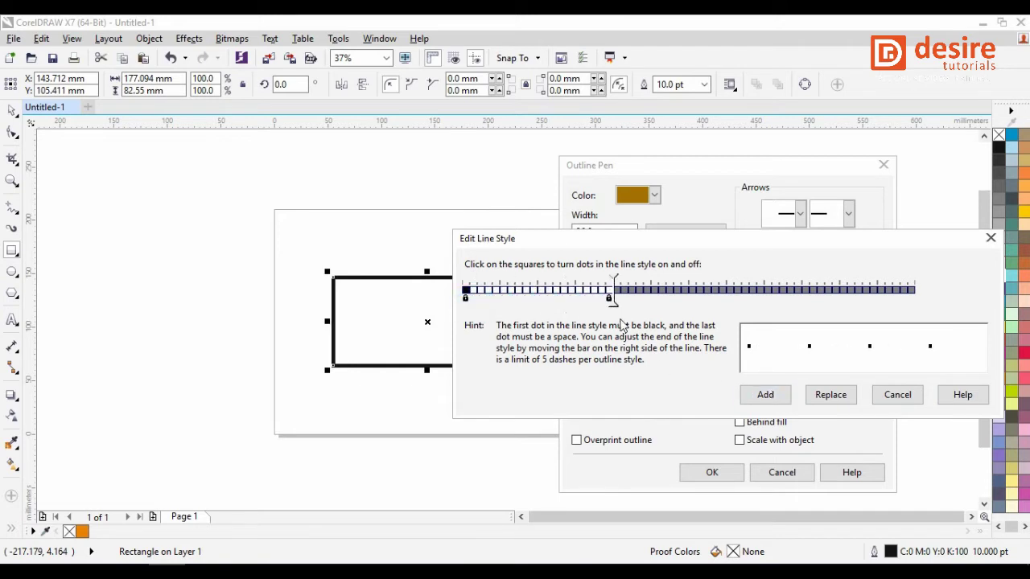
pyautogui.click(782, 399)
# Switch back to the finely dotted line style and apply the outline settings to the rectangle.
pyautogui.click(719, 278)
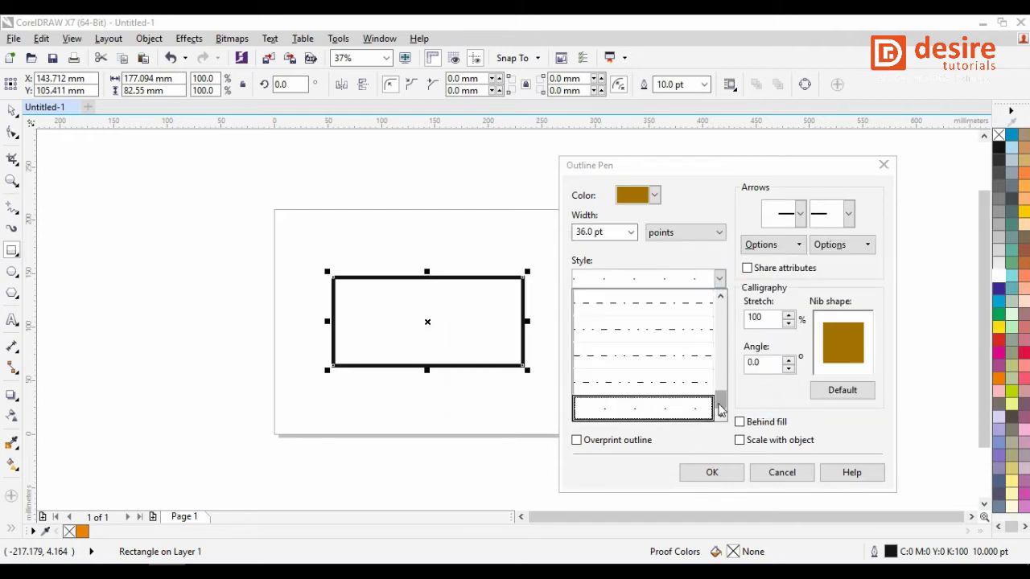
pyautogui.moveTo(719, 400); pyautogui.dragTo(720, 305)
pyautogui.click(656, 338)
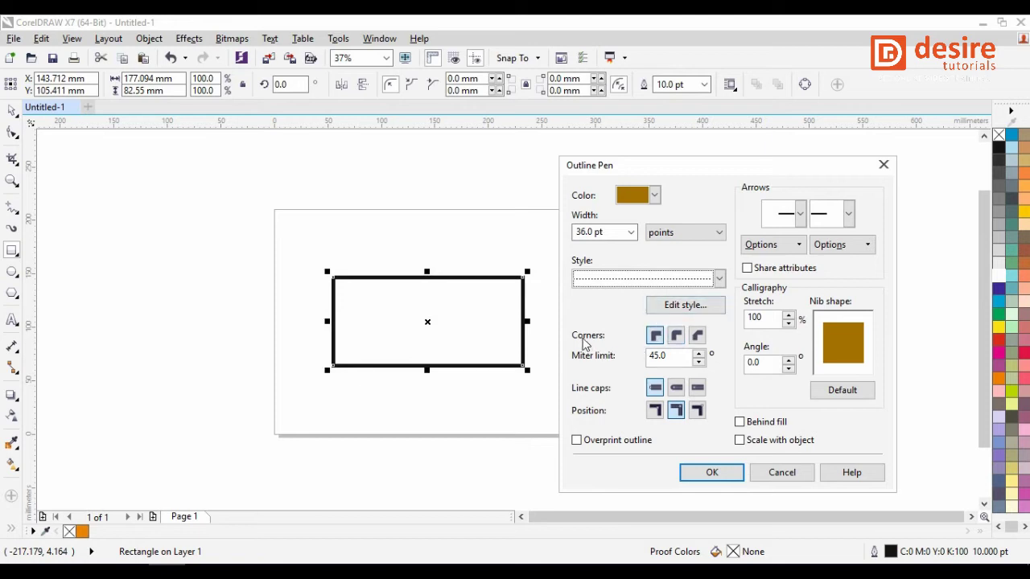
pyautogui.click(480, 288)
pyautogui.click(724, 474)
pyautogui.scroll(2, 398, 307)
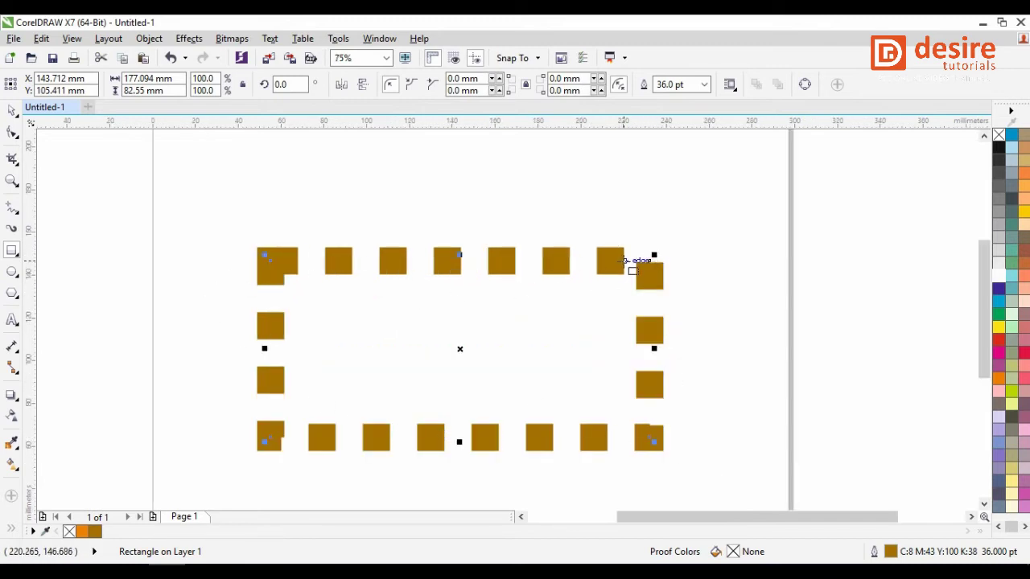
# Change the rectangle's outline style to a solid line and apply it.
pyautogui.press('F12')
pyautogui.moveTo(510, 133); pyautogui.dragTo(818, 137)
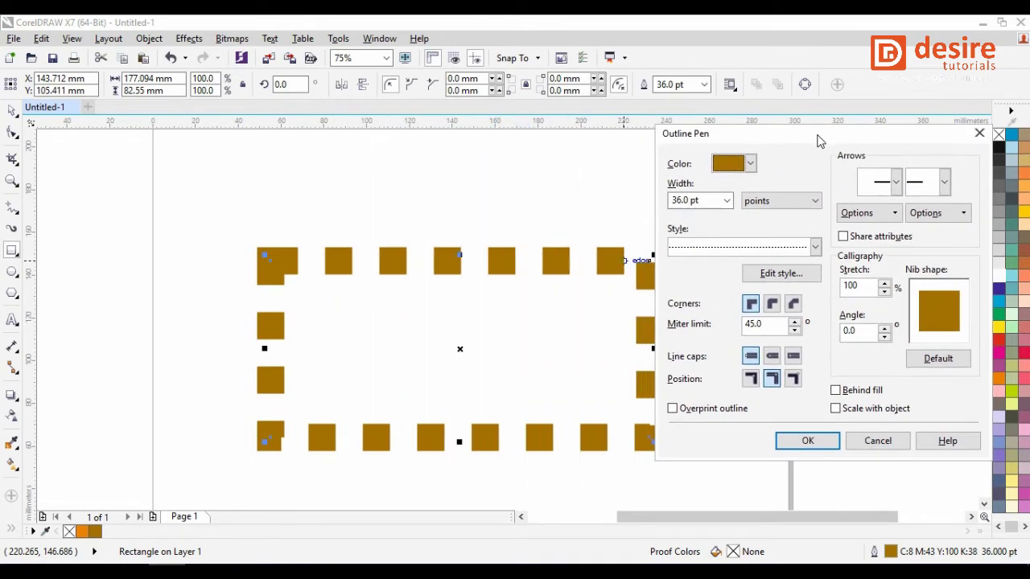
pyautogui.click(814, 246)
pyautogui.click(730, 283)
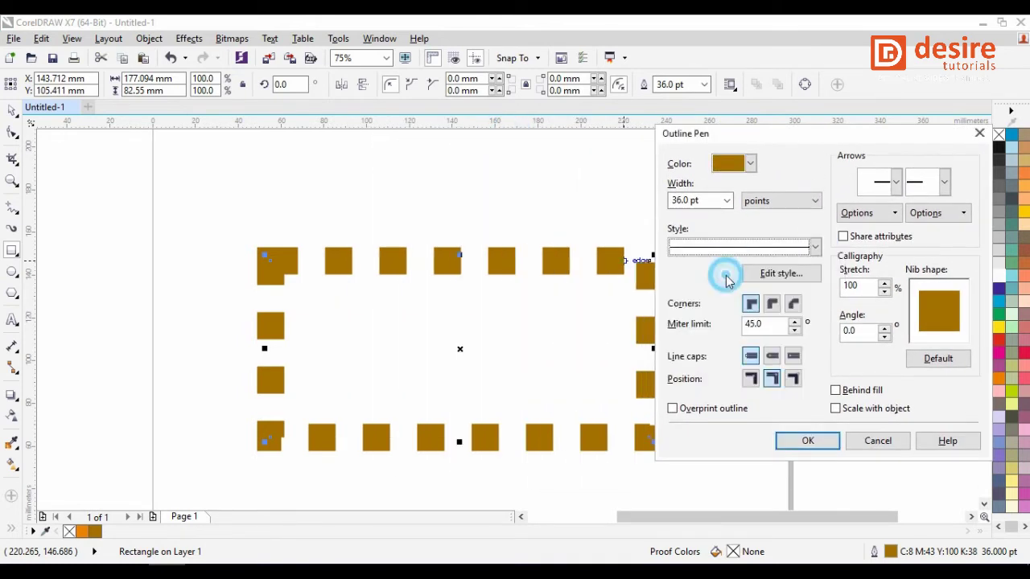
pyautogui.click(825, 442)
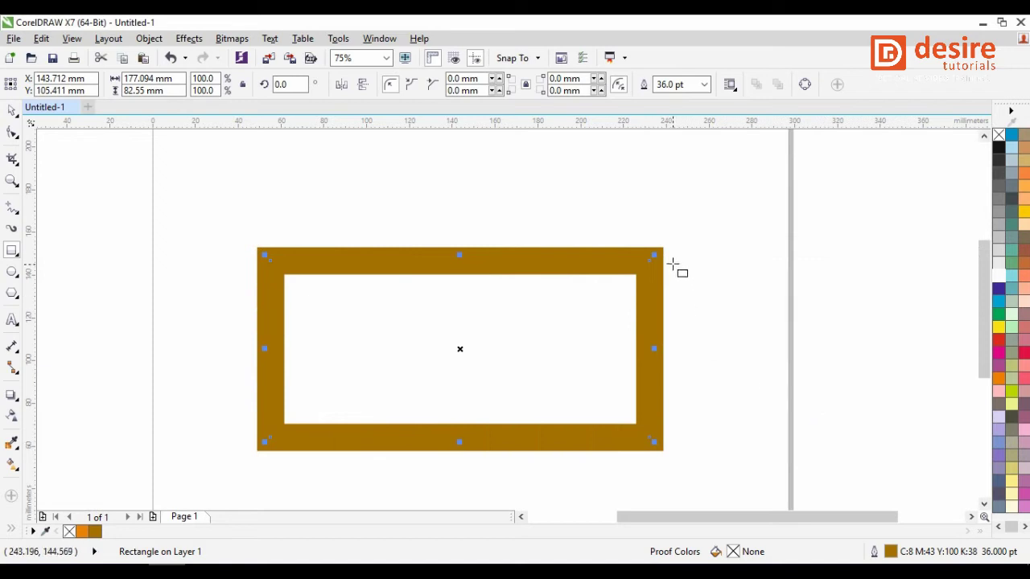
# Give the rectangle's outline rounded corners and apply the change.
pyautogui.scroll(2, 651, 244)
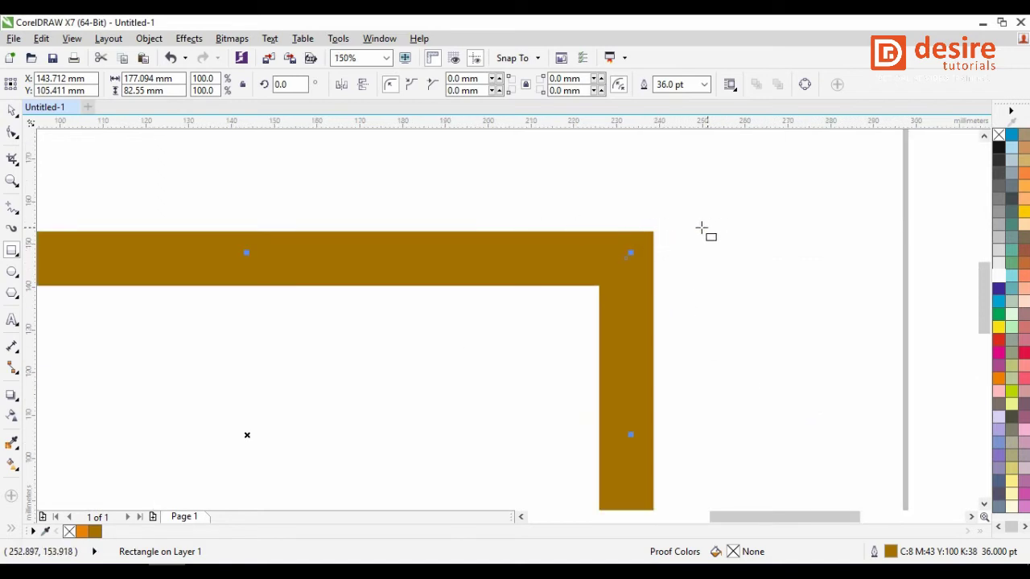
pyautogui.scroll(-2, 684, 241)
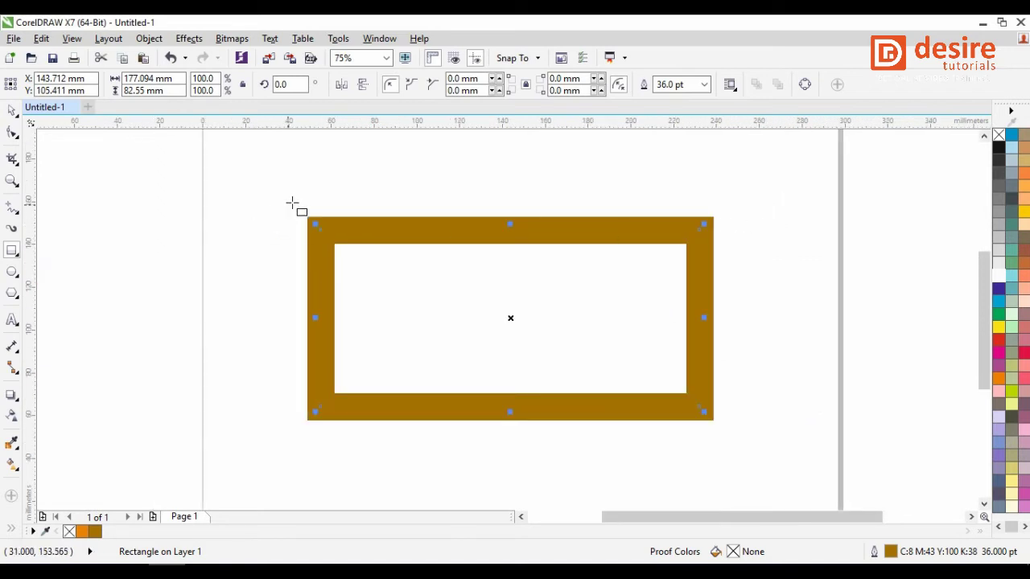
pyautogui.scroll(2, 754, 260)
pyautogui.scroll(-2, 740, 259)
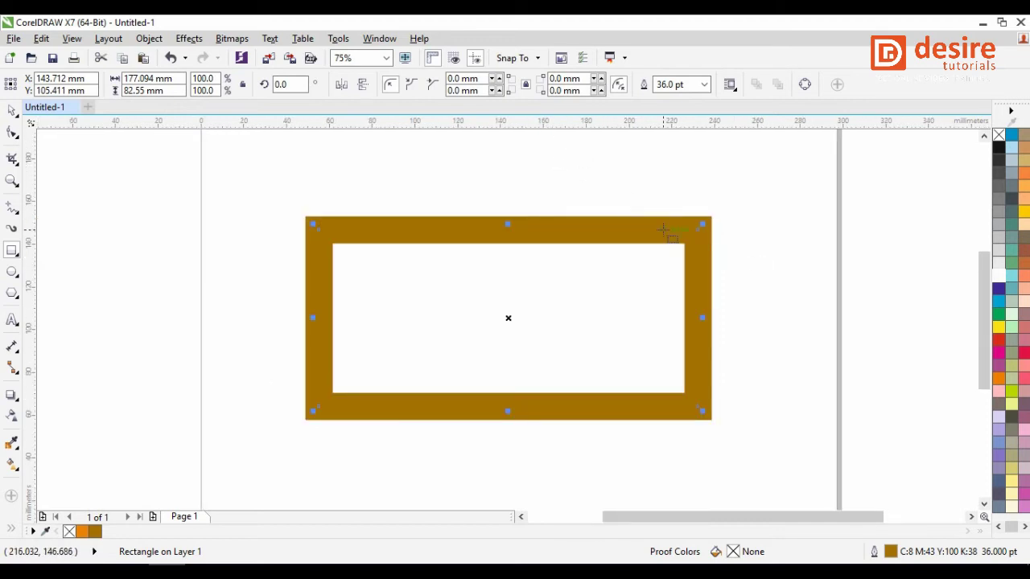
pyautogui.press('F12')
pyautogui.moveTo(524, 127); pyautogui.dragTo(904, 125)
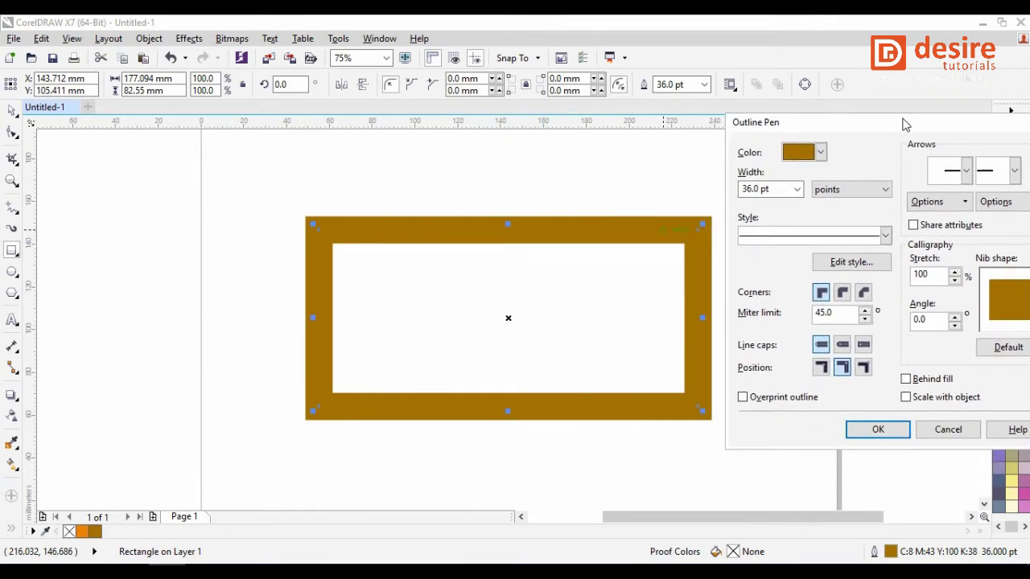
pyautogui.click(843, 292)
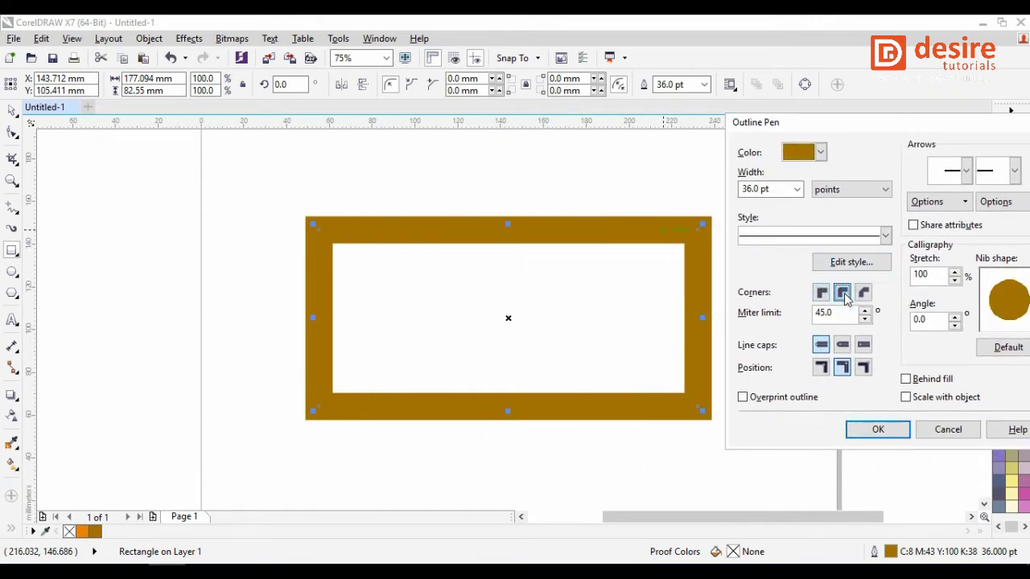
pyautogui.click(877, 430)
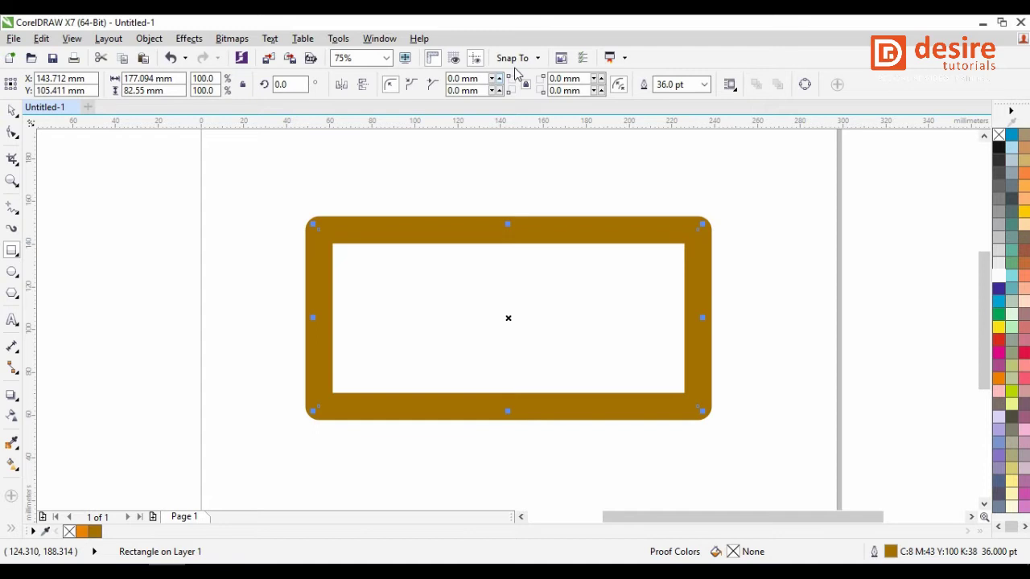
# Change the rectangle's outline corners to the bevelled shape and apply it.
pyautogui.press('F12')
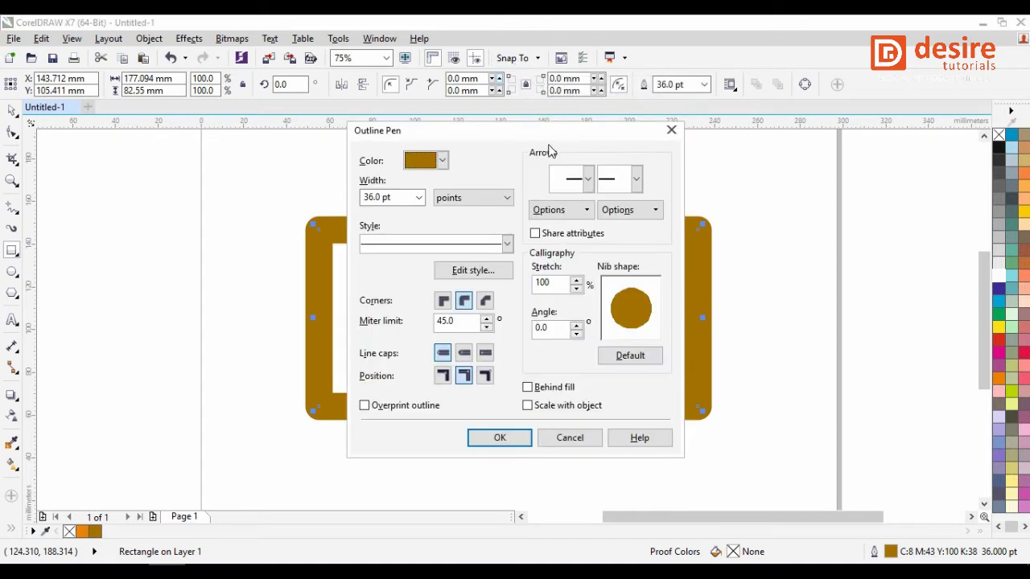
pyautogui.moveTo(529, 143); pyautogui.dragTo(283, 102)
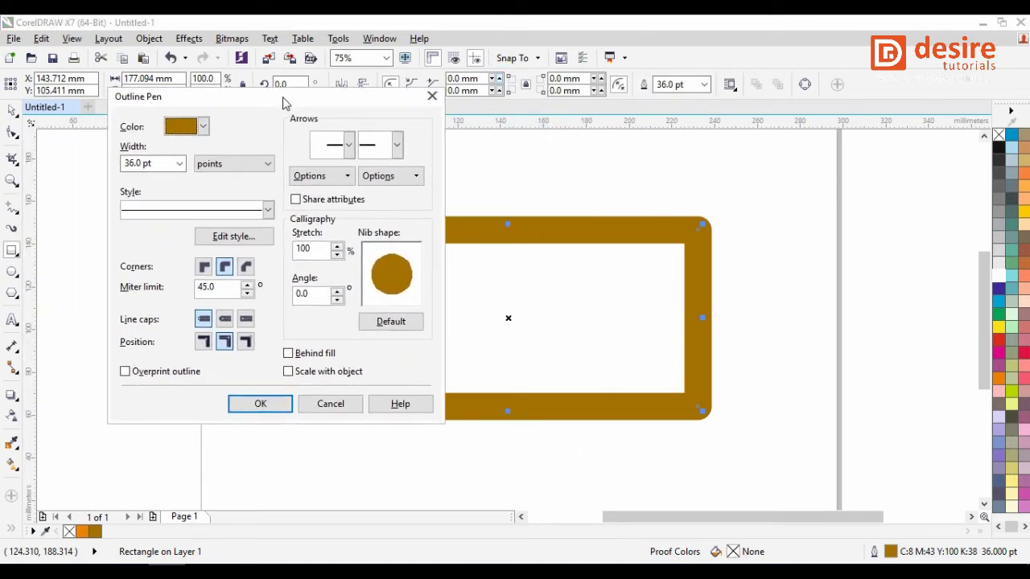
pyautogui.click(247, 268)
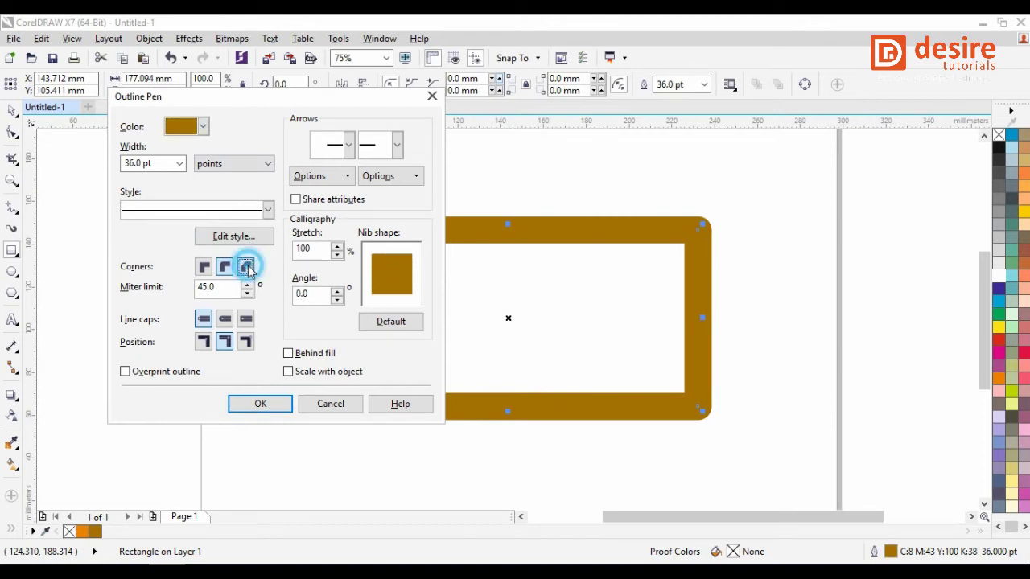
pyautogui.click(233, 406)
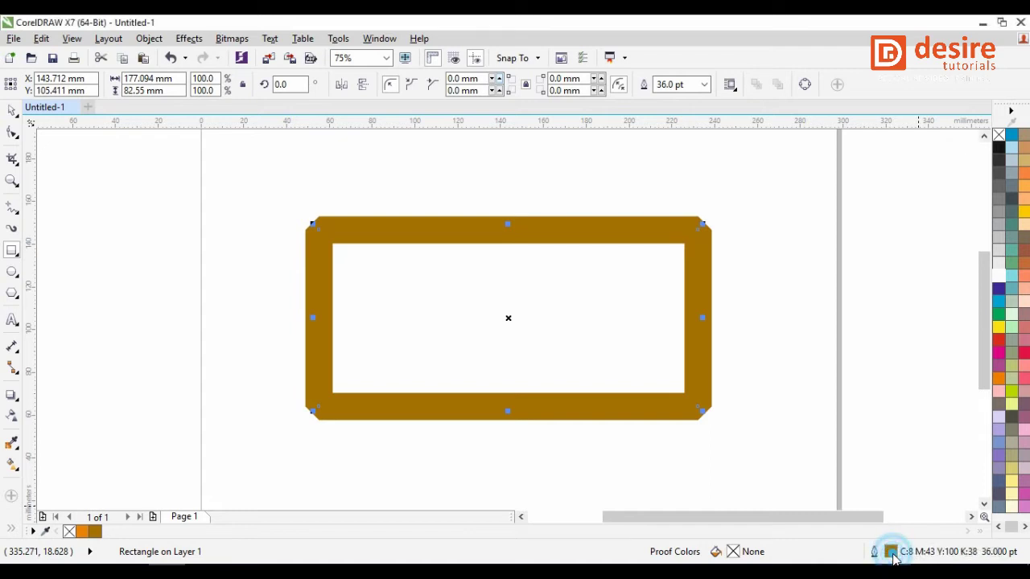
# Set the rectangle's outline line caps to round and apply the setting.
pyautogui.doubleClick(912, 553)
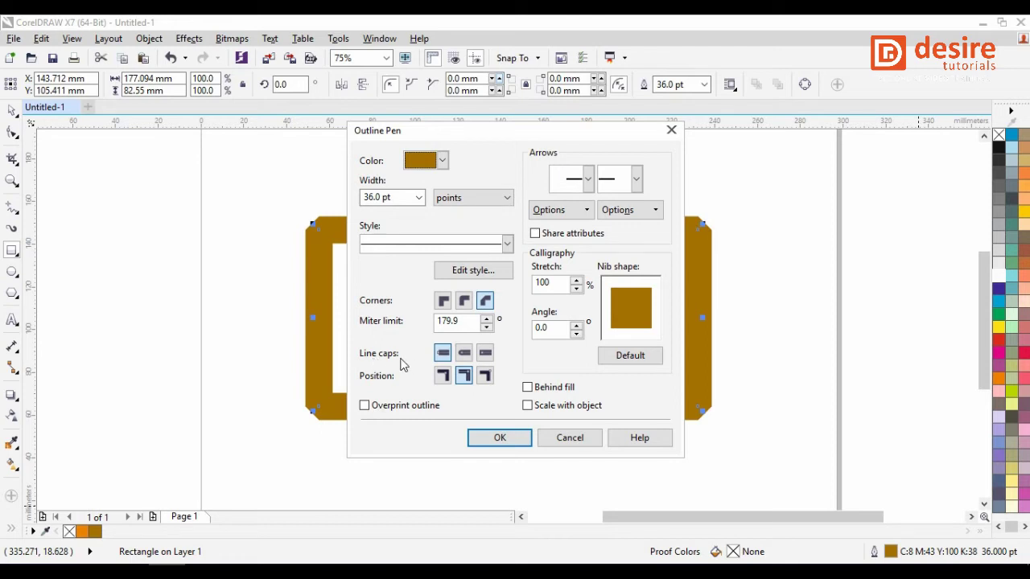
pyautogui.click(465, 355)
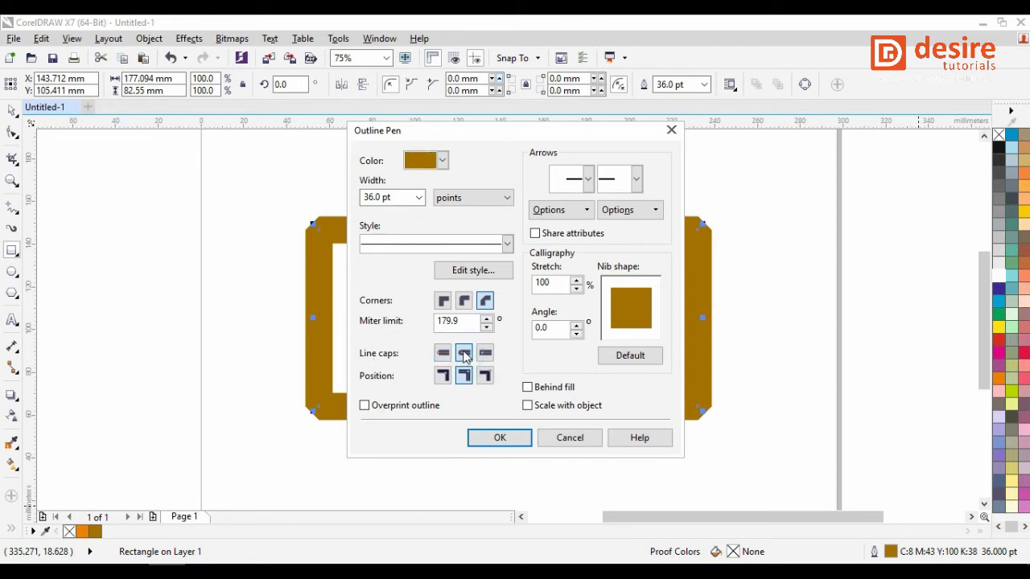
pyautogui.click(516, 439)
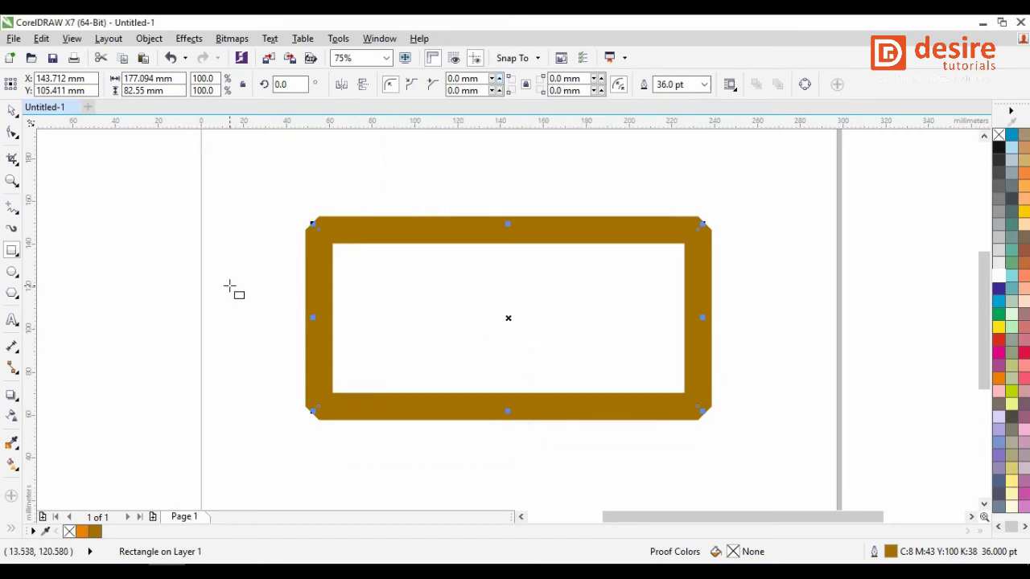
# Draw a straight horizontal line about 156 mm long above the rectangle with the Freehand tool.
pyautogui.scroll(-1, 324, 259)
pyautogui.click(12, 208)
pyautogui.click(331, 211)
pyautogui.click(498, 212)
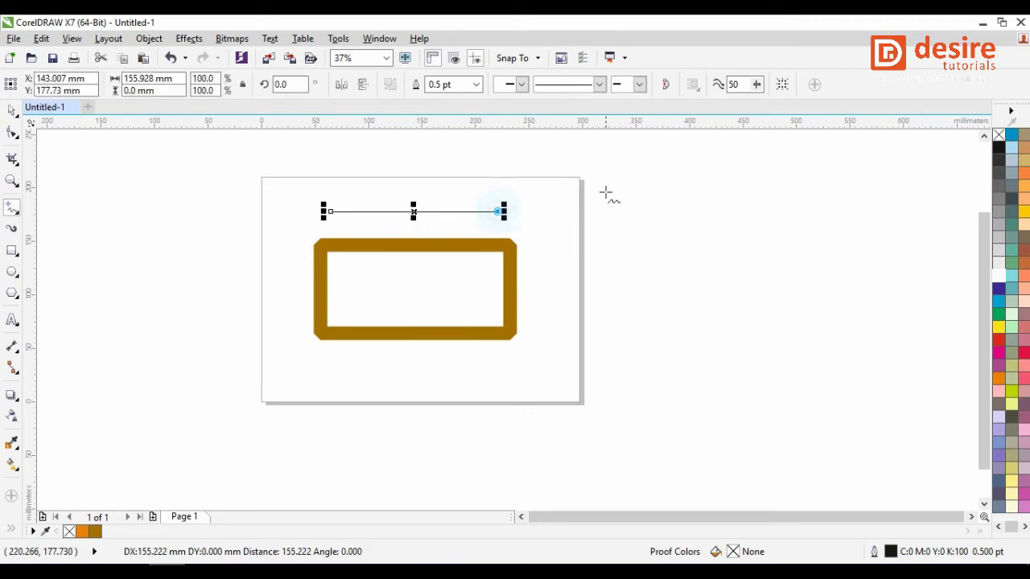
pyautogui.scroll(1, 380, 193)
pyautogui.click(12, 110)
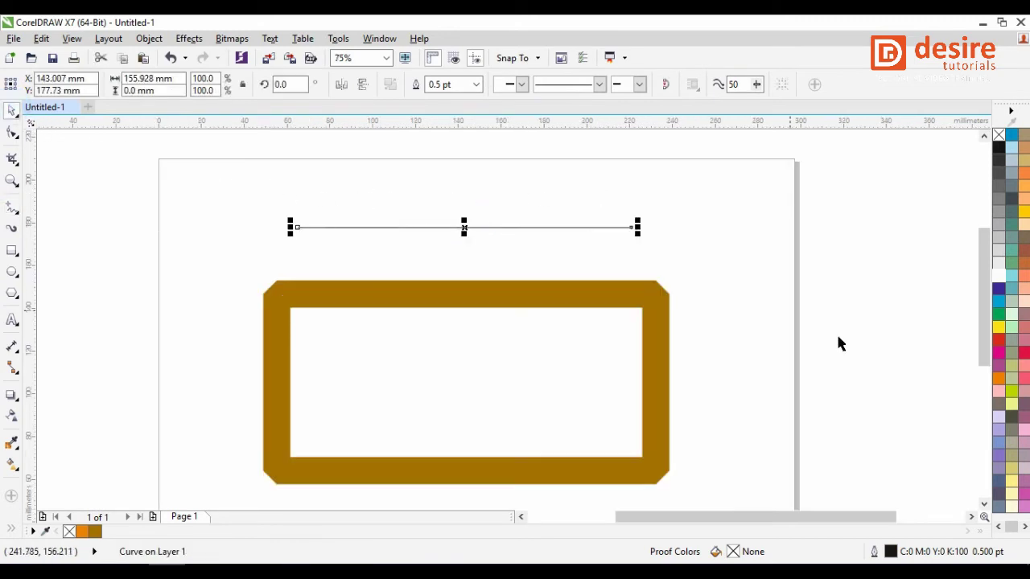
# Set the horizontal line's outline width to 4 pt and apply it.
pyautogui.doubleClick(892, 552)
pyautogui.moveTo(514, 133); pyautogui.dragTo(772, 134)
pyautogui.click(673, 199)
pyautogui.click(657, 311)
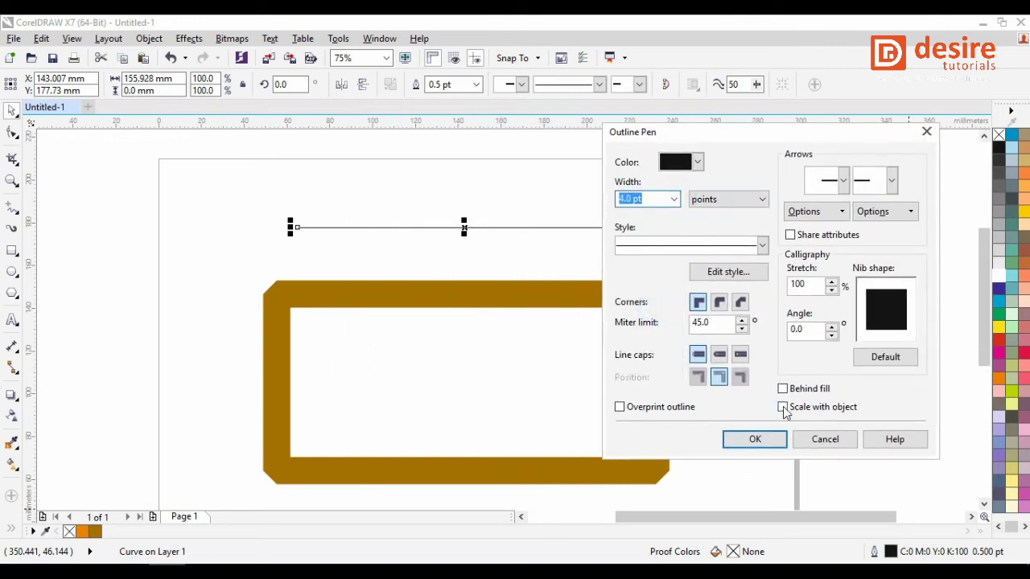
pyautogui.click(755, 438)
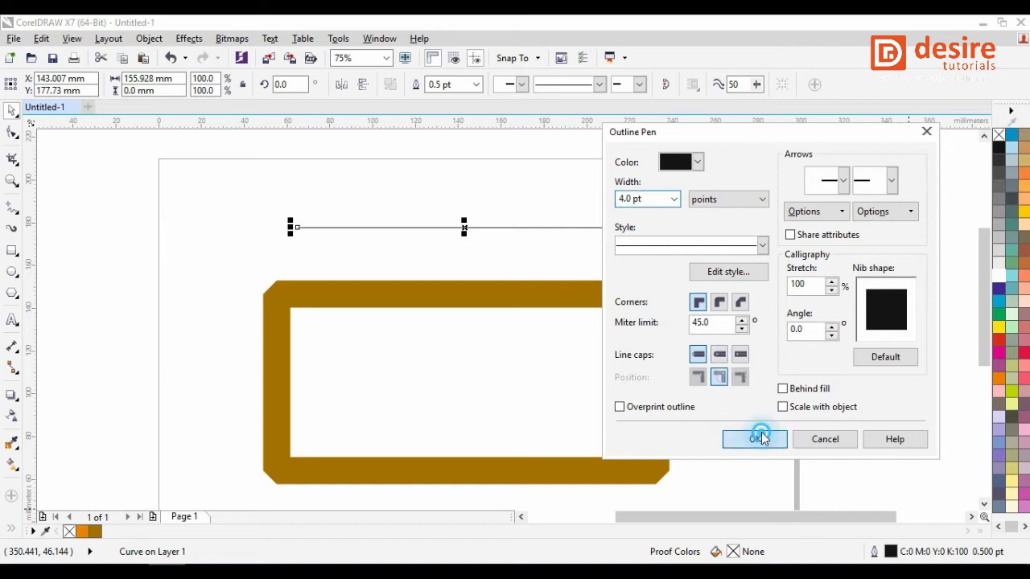
# Apply round line caps to the horizontal line above the rectangle.
pyautogui.scroll(5, 338, 225)
pyautogui.scroll(2, 181, 264)
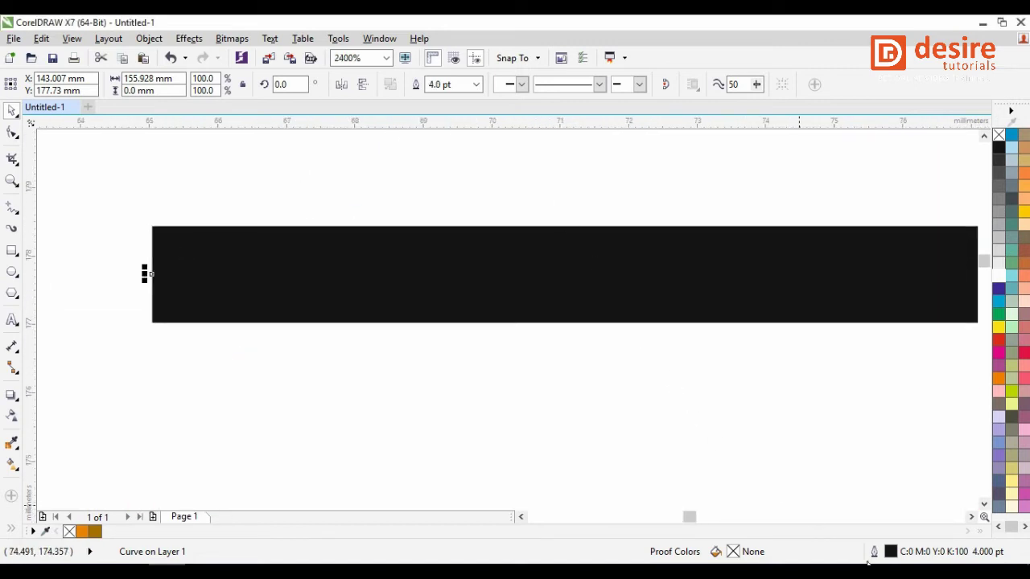
pyautogui.doubleClick(890, 554)
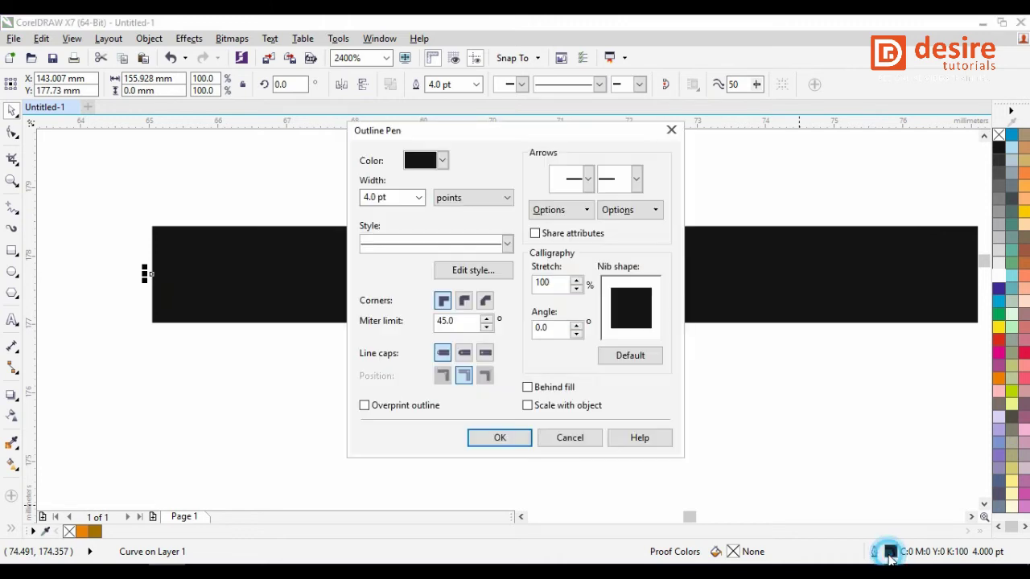
pyautogui.click(465, 354)
pyautogui.click(494, 439)
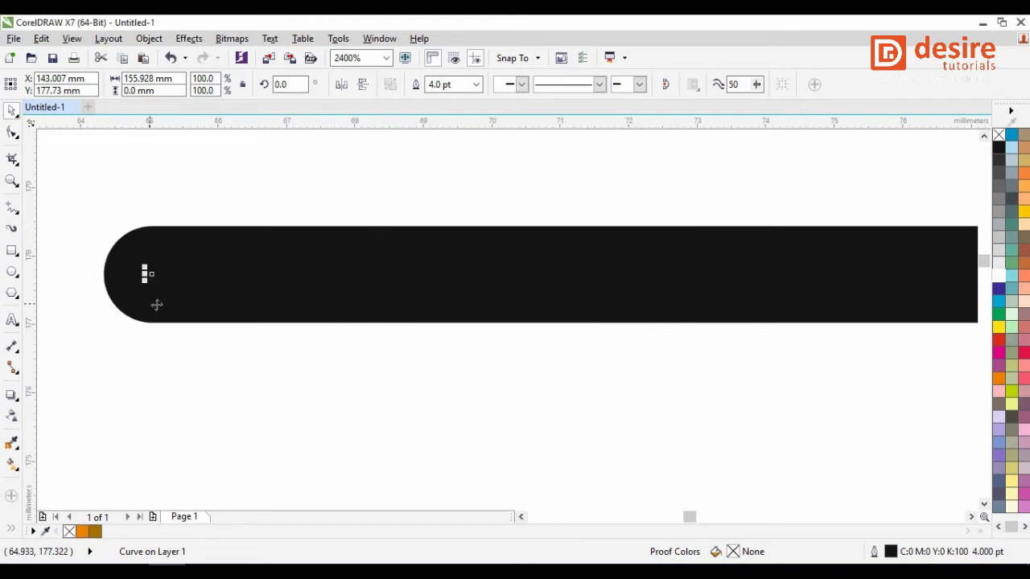
# Inspect both ends of the horizontal line and change its line caps to extended square.
pyautogui.scroll(-6, 289, 292)
pyautogui.scroll(6, 492, 264)
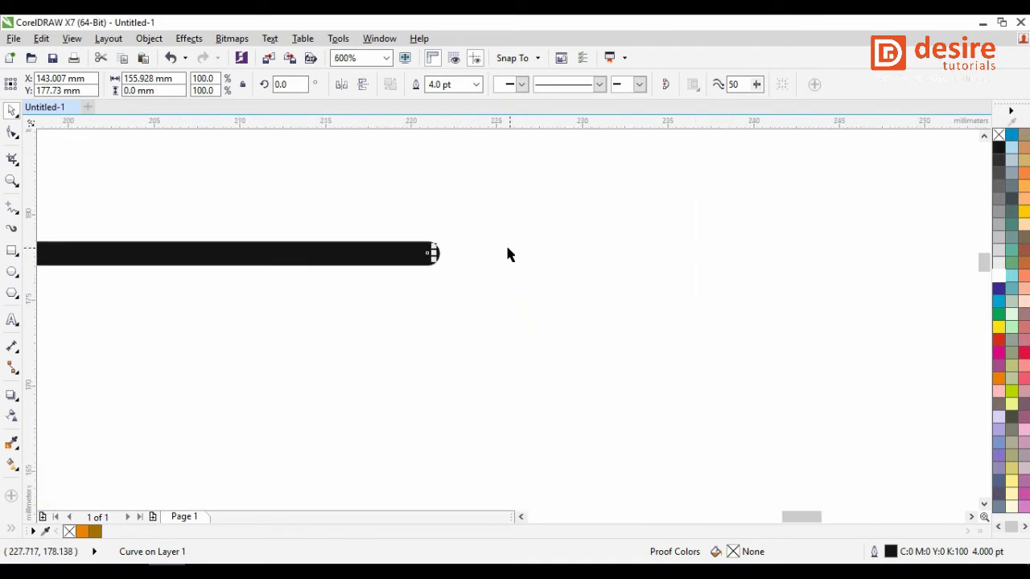
pyautogui.scroll(-6, 411, 260)
pyautogui.scroll(-1, 320, 278)
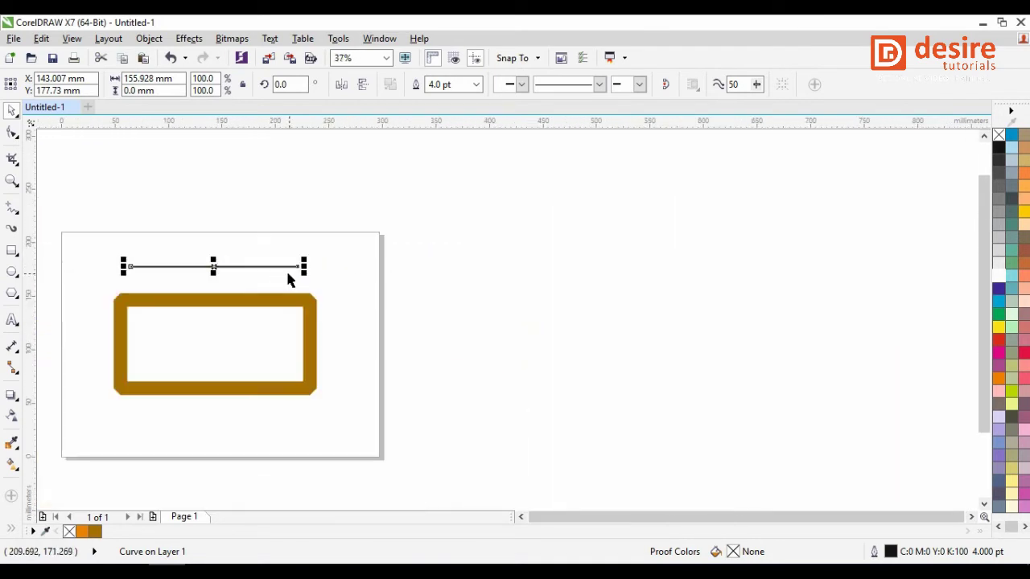
pyautogui.scroll(7, 127, 271)
pyautogui.scroll(-1, 164, 344)
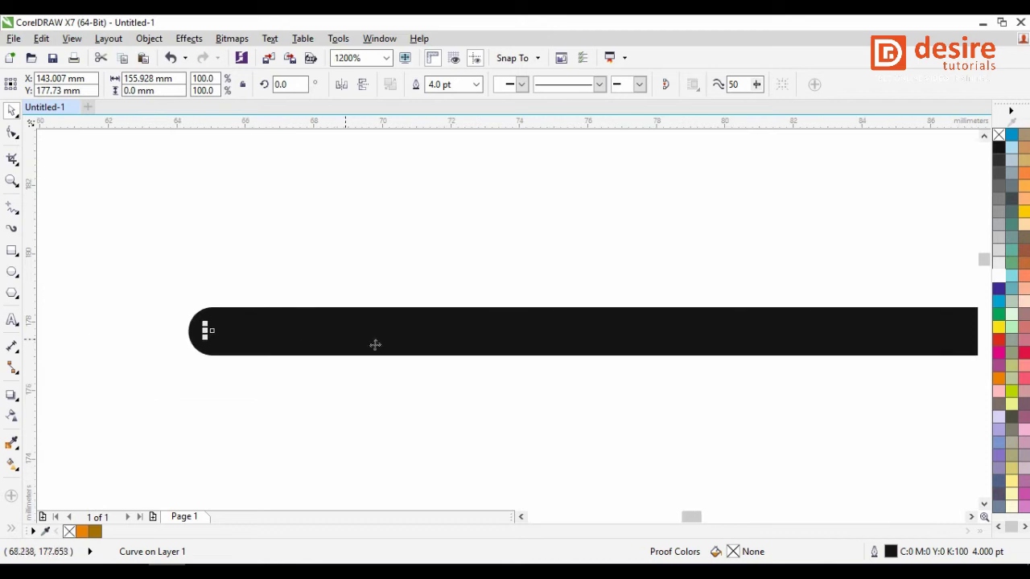
pyautogui.doubleClick(890, 551)
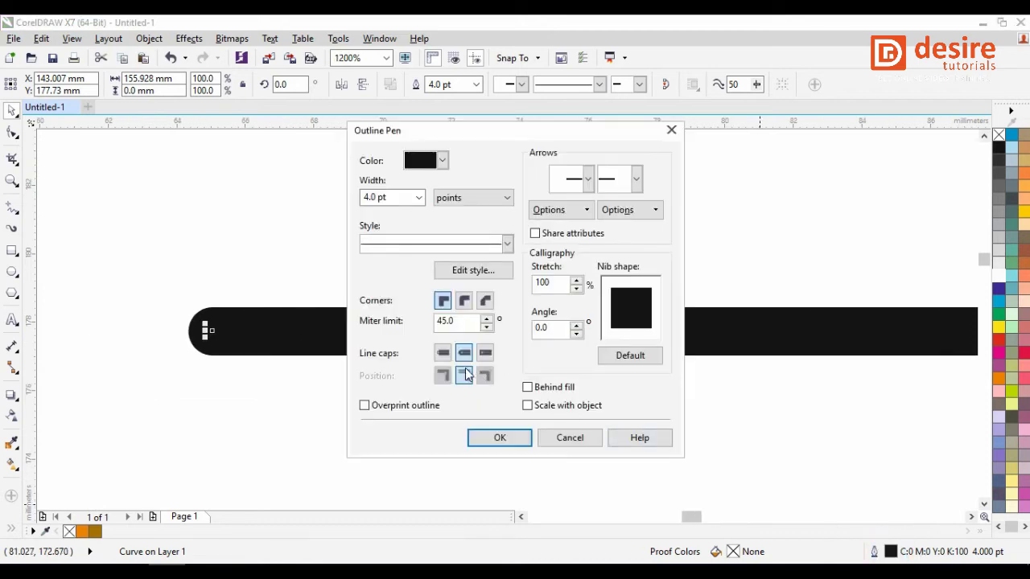
pyautogui.click(484, 355)
pyautogui.click(497, 440)
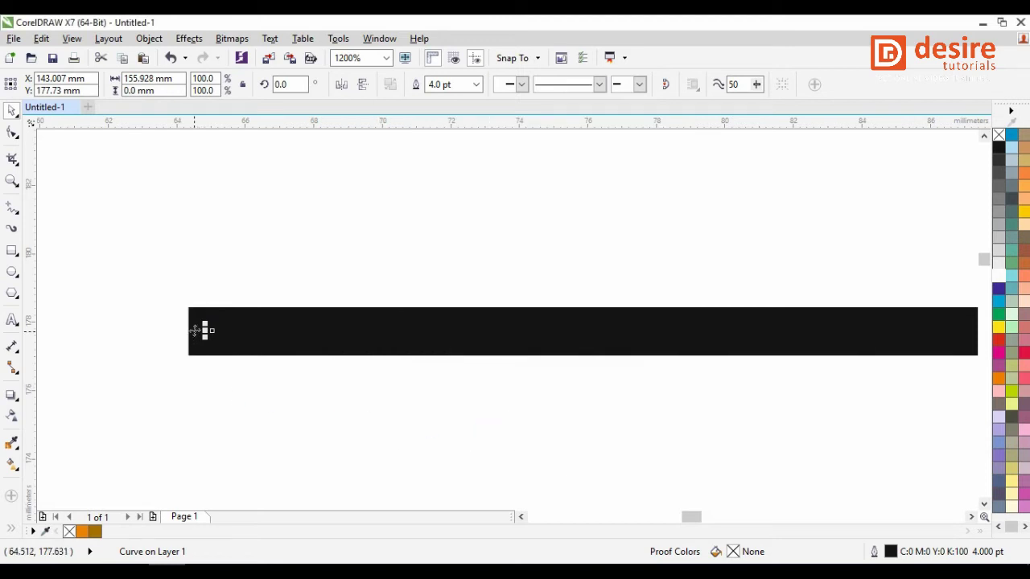
# Set the rectangle's outline position to outside and its line caps to square, and apply both settings.
pyautogui.click(892, 553)
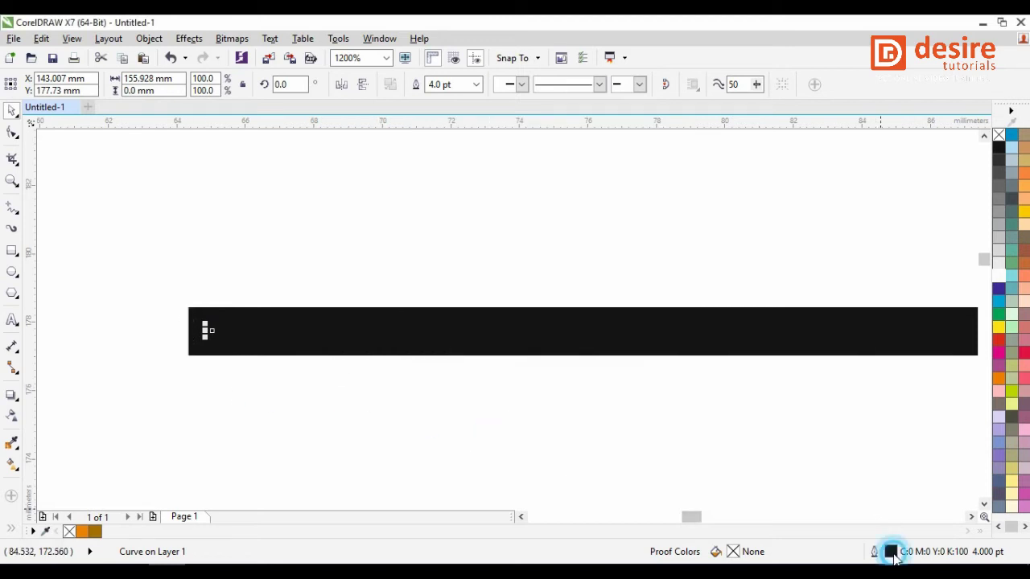
pyautogui.click(463, 380)
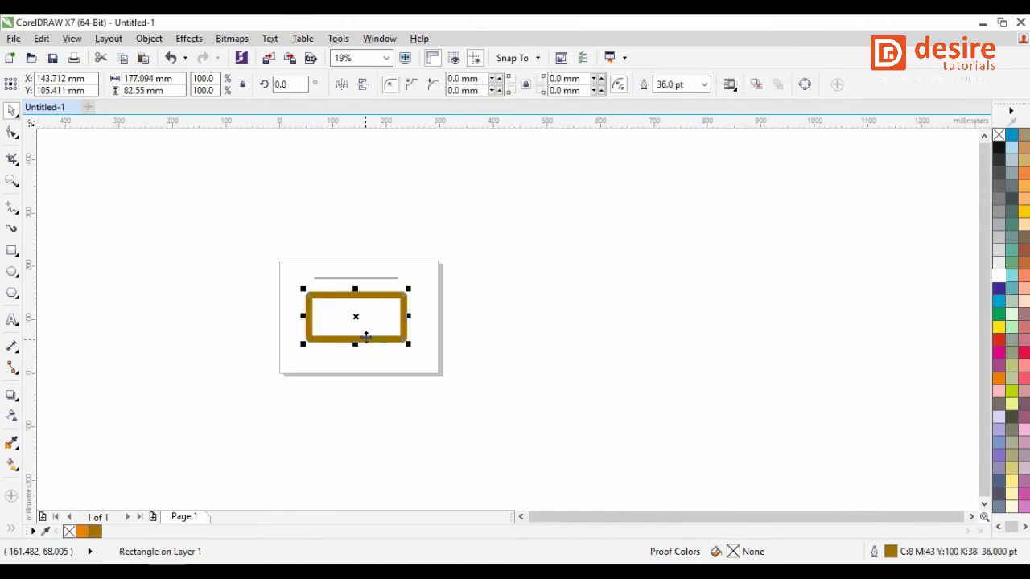
pyautogui.scroll(-1, 480, 357)
pyautogui.scroll(2, 351, 321)
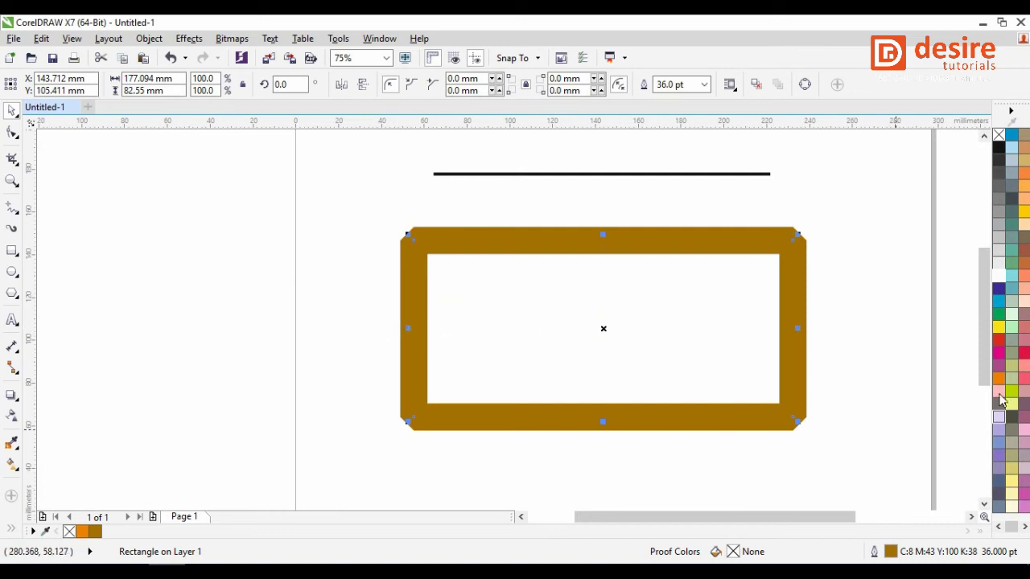
pyautogui.doubleClick(890, 551)
pyautogui.moveTo(505, 131); pyautogui.dragTo(252, 111)
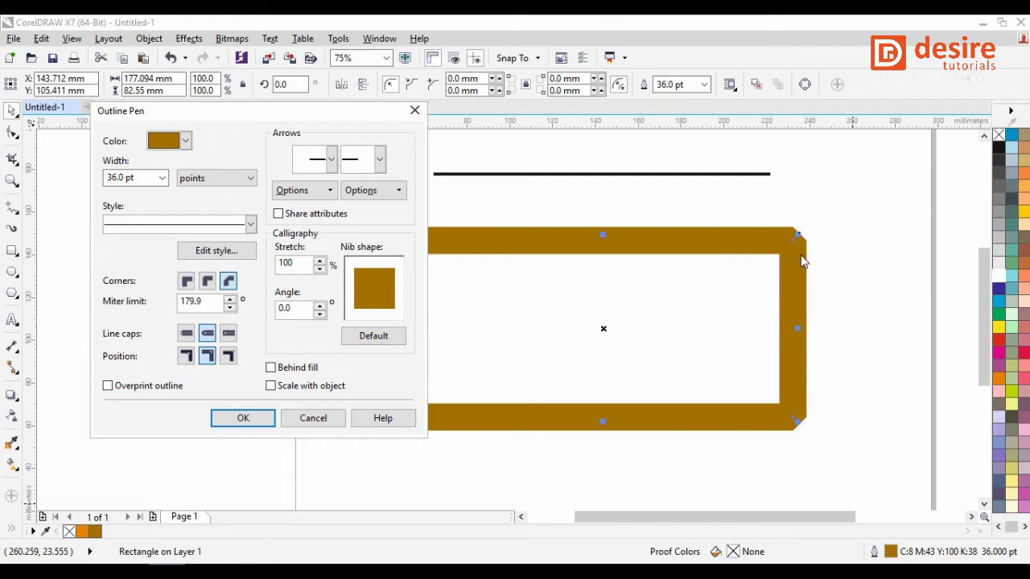
pyautogui.click(186, 356)
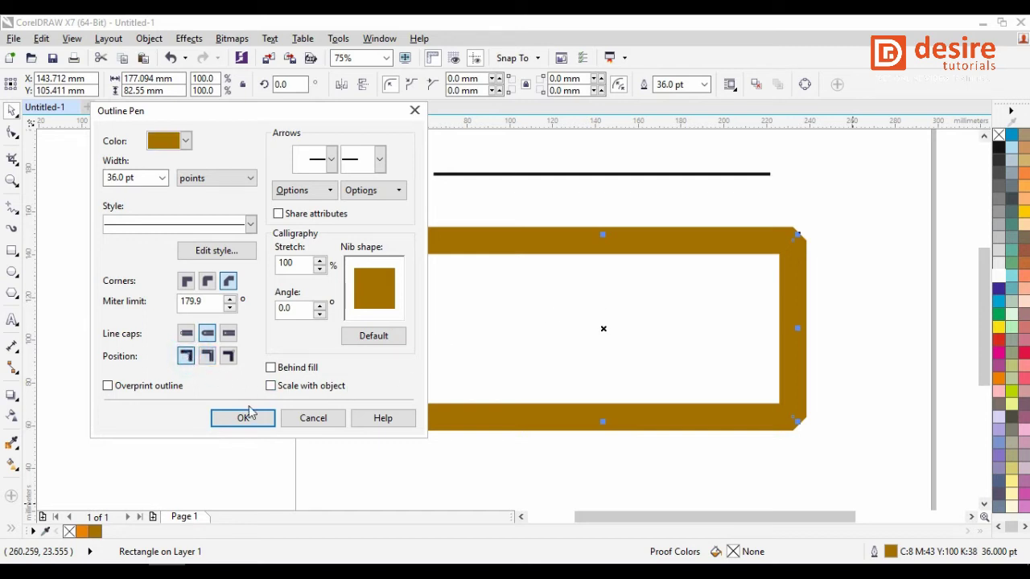
pyautogui.click(186, 333)
pyautogui.click(245, 418)
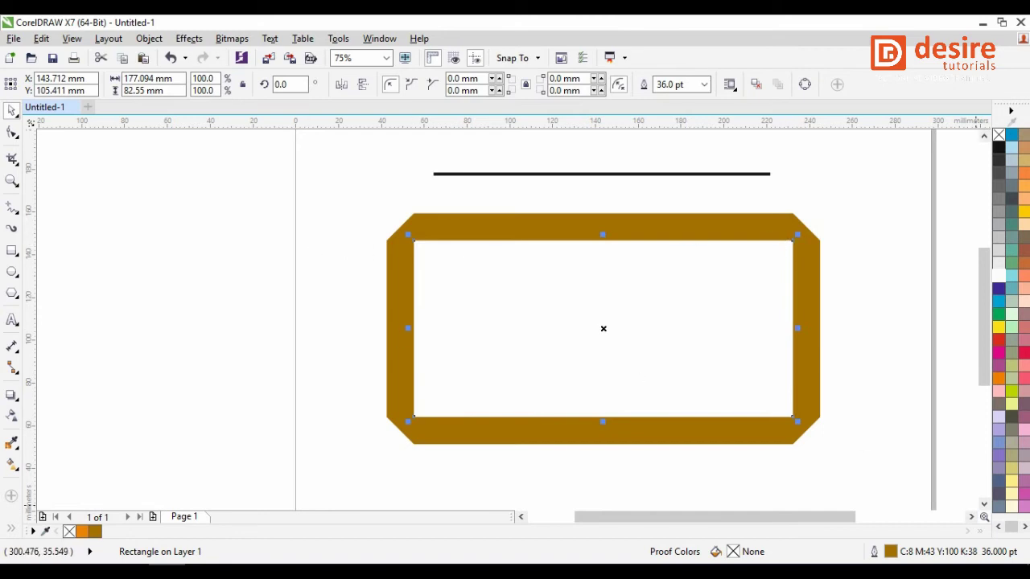
# Change the rectangle's outline position to centred and apply it.
pyautogui.doubleClick(891, 551)
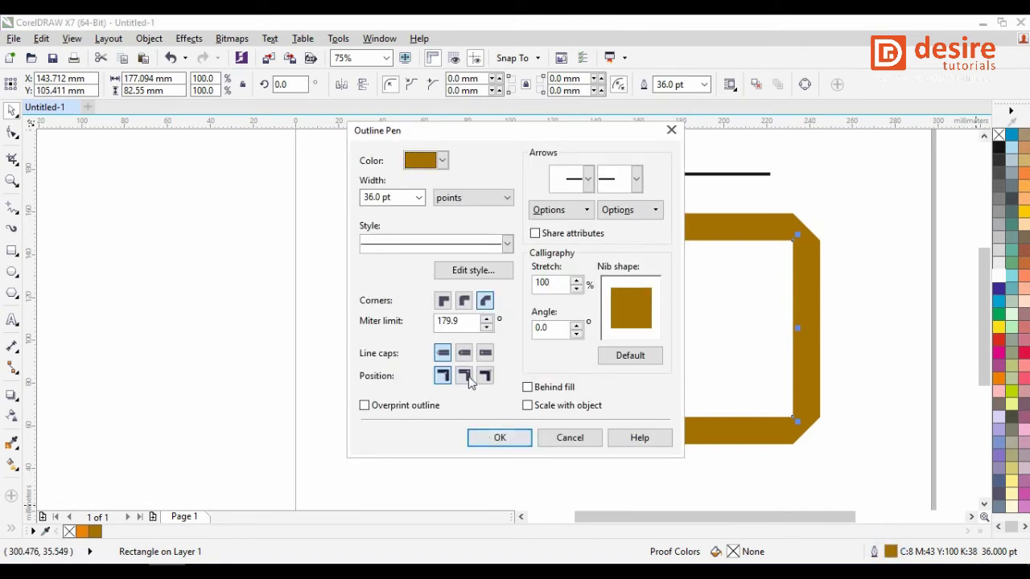
pyautogui.click(465, 375)
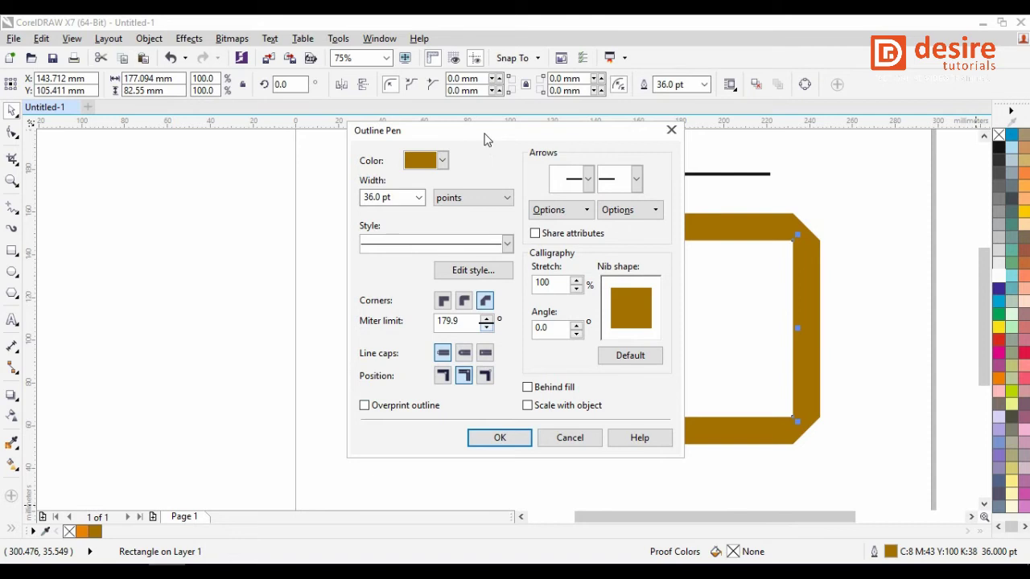
pyautogui.moveTo(485, 139); pyautogui.dragTo(372, 152)
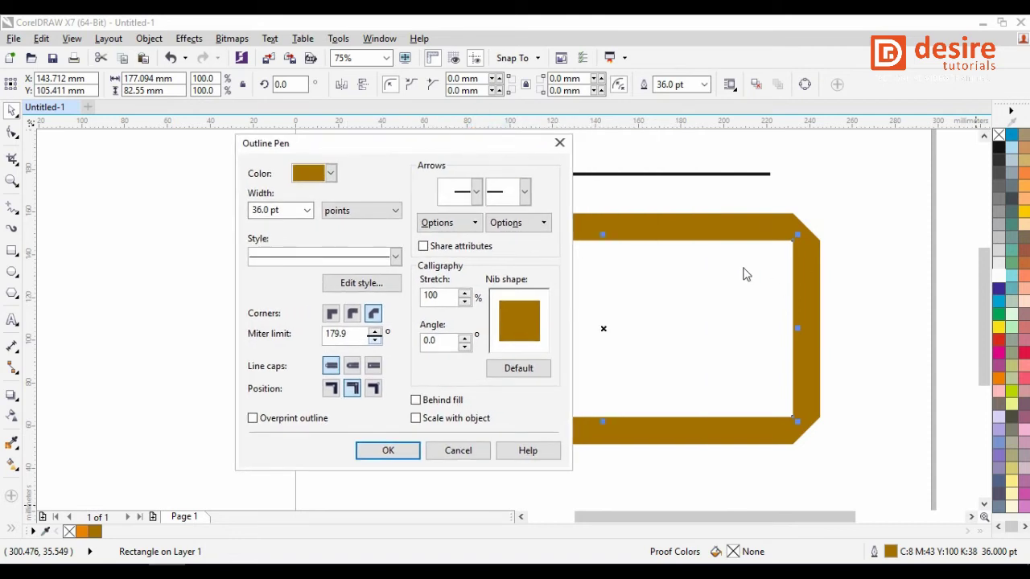
pyautogui.click(383, 450)
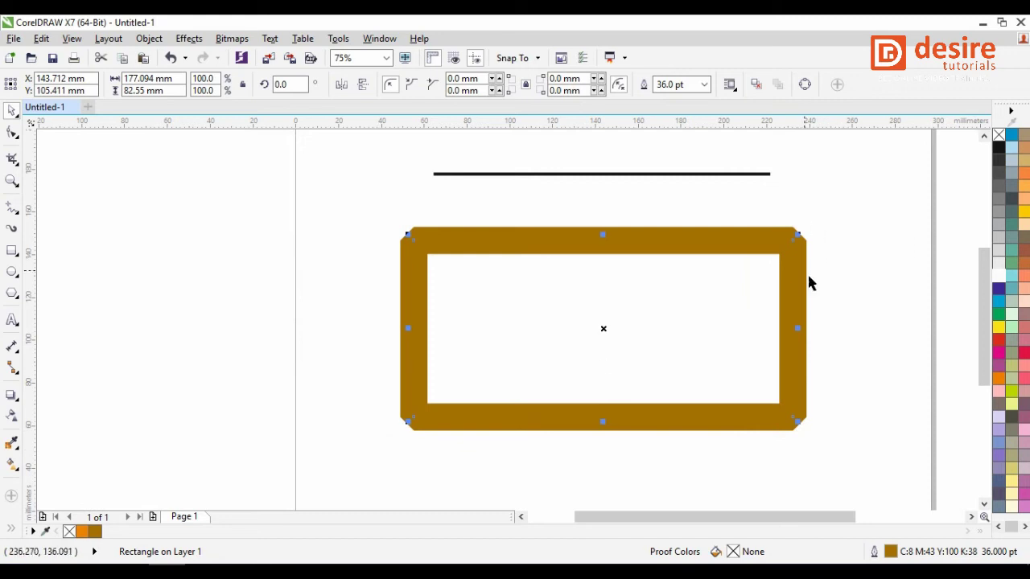
# Set the rectangle's outline position to inside and apply it.
pyautogui.doubleClick(891, 553)
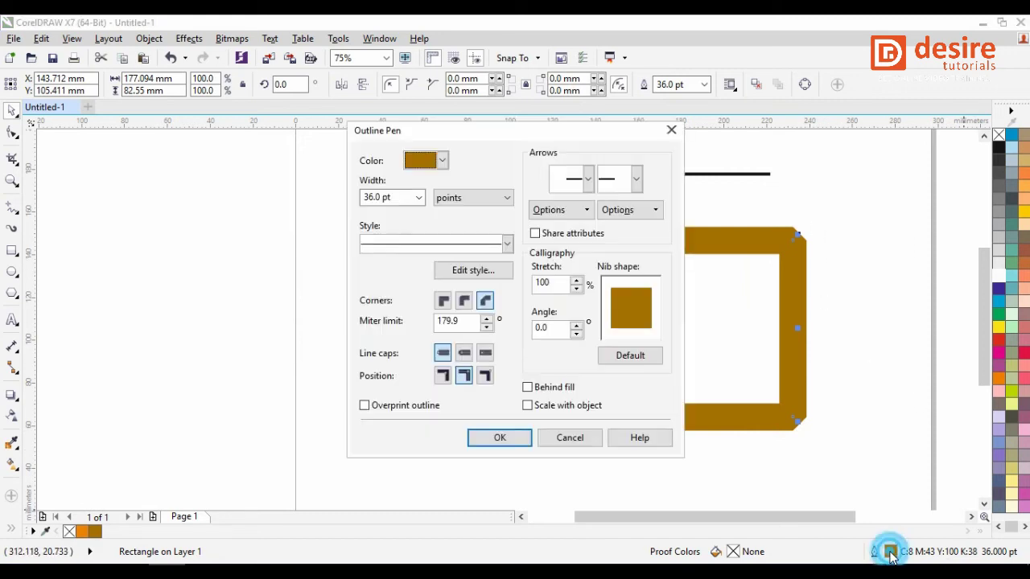
pyautogui.click(486, 376)
pyautogui.click(499, 438)
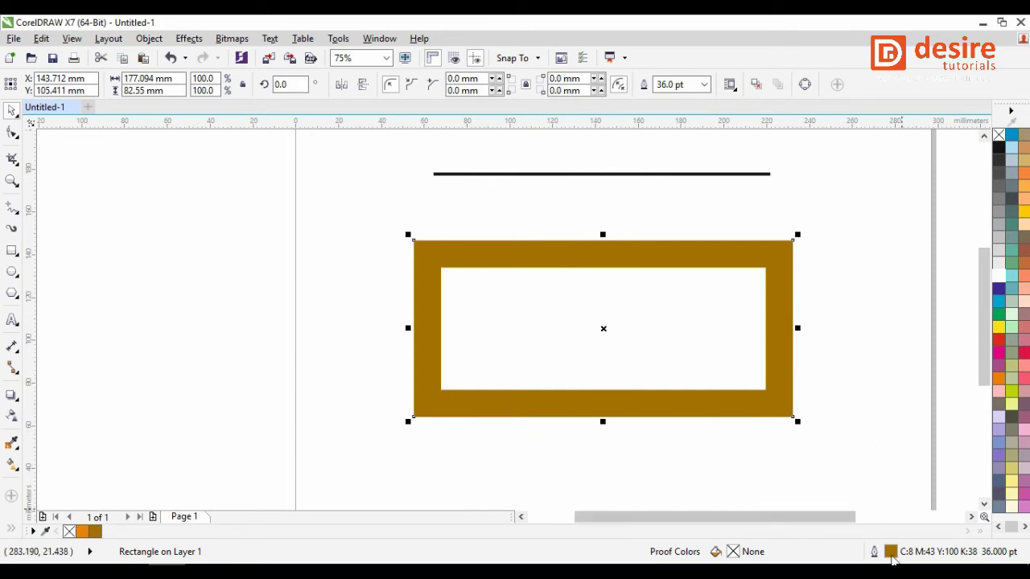
# Enable Behind fill and Scale with object for the rectangle's outline and apply both options.
pyautogui.doubleClick(889, 550)
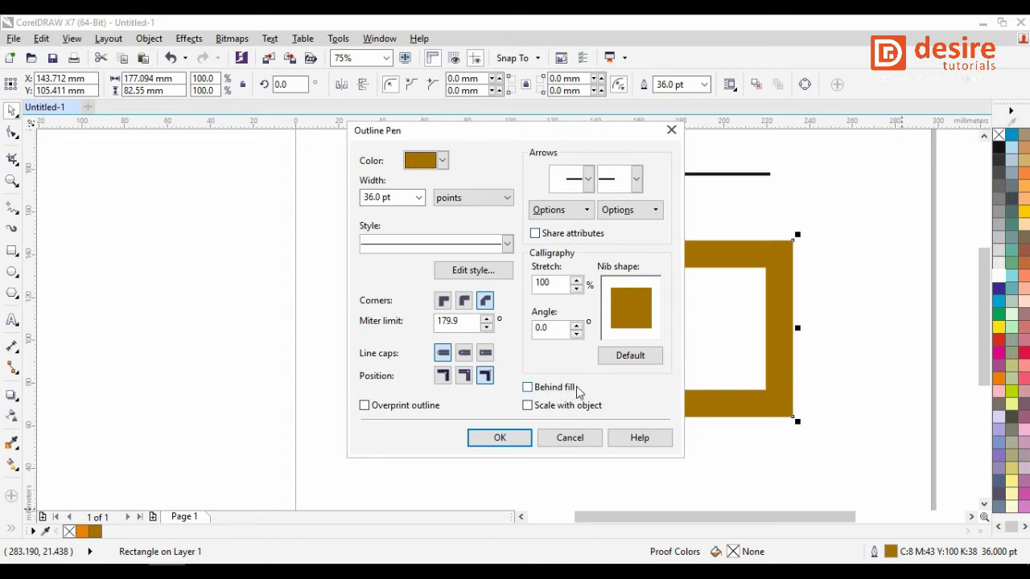
pyautogui.click(529, 389)
pyautogui.click(529, 405)
pyautogui.click(499, 438)
# Shrink the rectangle to about 63 × 29 mm and place a duplicate beside it on its right.
pyautogui.scroll(-2, 450, 369)
pyautogui.scroll(1, 498, 376)
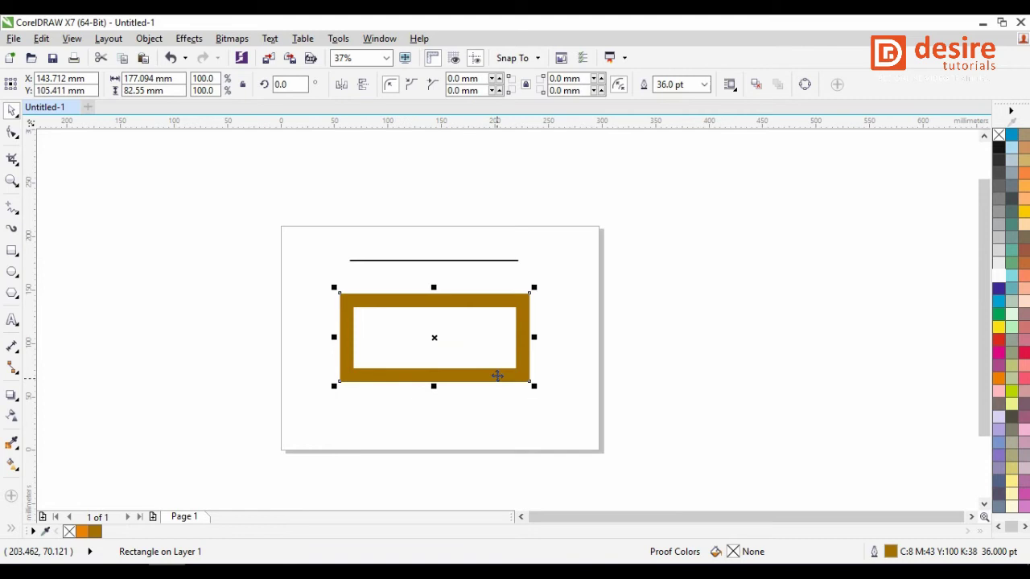
pyautogui.moveTo(485, 322); pyautogui.dragTo(434, 345)
pyautogui.moveTo(489, 387); pyautogui.dragTo(428, 390)
pyautogui.moveTo(407, 335)
pyautogui.mouseDown()
pyautogui.moveTo(366, 338)
pyautogui.moveTo(435, 346)
pyautogui.moveTo(425, 343)
pyautogui.mouseUp()
pyautogui.rightClick(425, 343)
pyautogui.click(533, 341)
pyautogui.scroll(-2, 368, 364)
pyautogui.scroll(4, 618, 288)
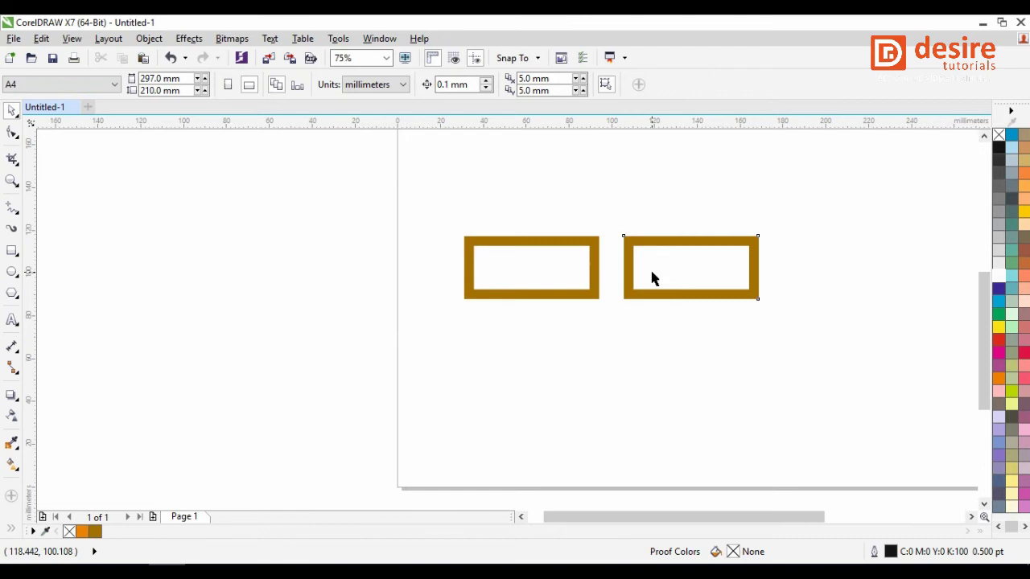
# Turn off Behind fill and Scale with object for the right-hand rectangle's outline and apply the change.
pyautogui.click(652, 277)
pyautogui.scroll(-2, 455, 327)
pyautogui.scroll(6, 467, 314)
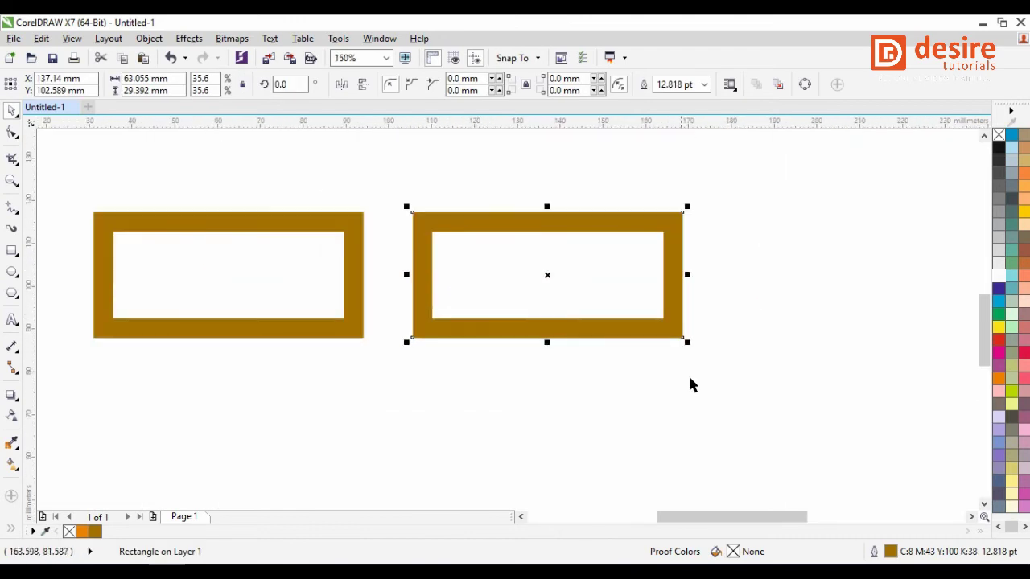
pyautogui.doubleClick(891, 551)
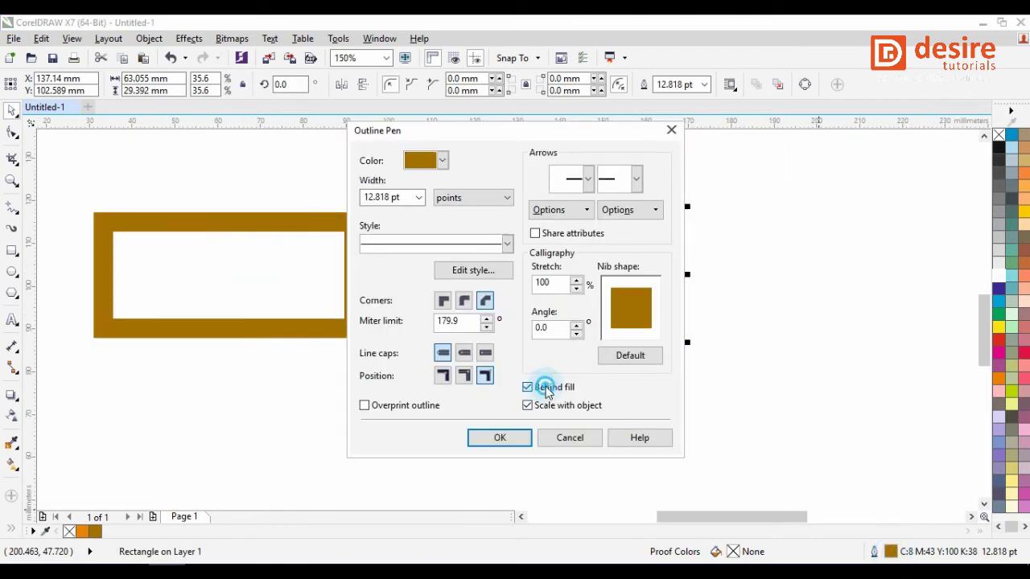
pyautogui.click(499, 437)
pyautogui.scroll(-3, 726, 380)
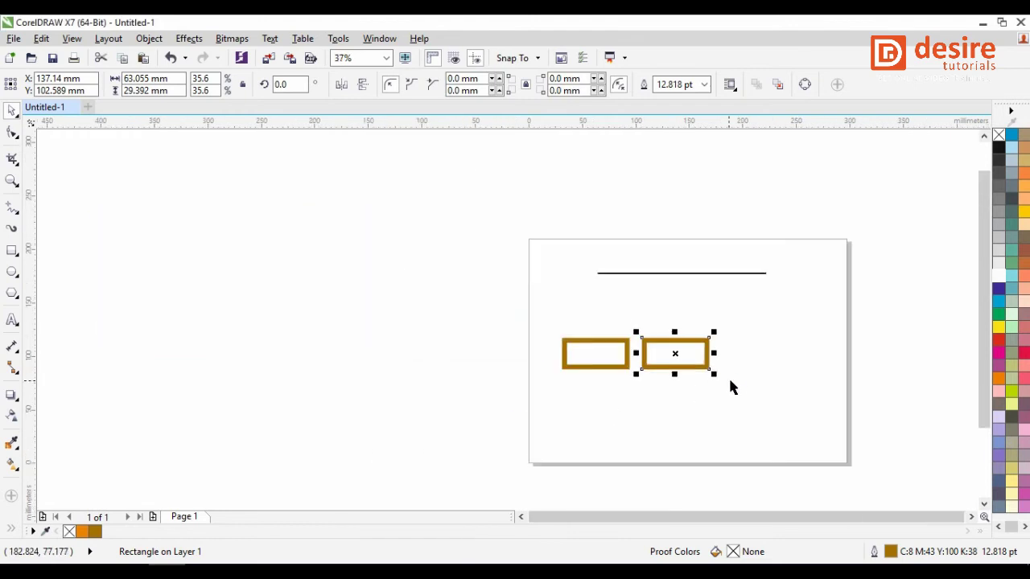
# Select both rectangles and enlarge them together until each is about 300 × 140 mm.
pyautogui.click(746, 383)
pyautogui.scroll(3, 724, 370)
pyautogui.scroll(-5, 644, 298)
pyautogui.moveTo(644, 282); pyautogui.dragTo(355, 398)
pyautogui.moveTo(616, 321); pyautogui.dragTo(893, 457)
pyautogui.scroll(-2, 628, 388)
pyautogui.scroll(2, 667, 389)
pyautogui.scroll(2, 668, 390)
pyautogui.click(717, 415)
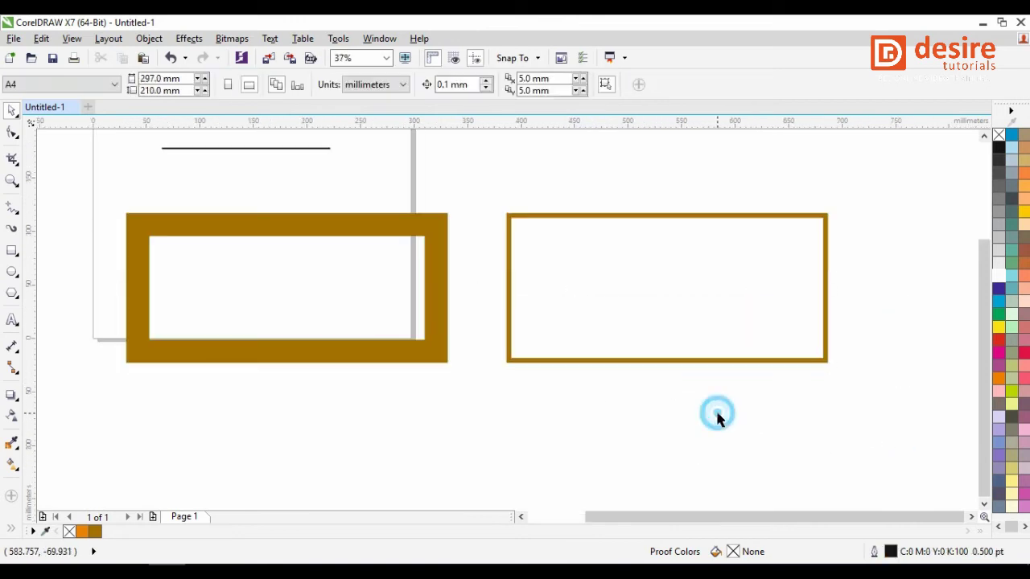
# Examine the outline width and the scaling options of the left-hand rectangle without changing them.
pyautogui.click(409, 226)
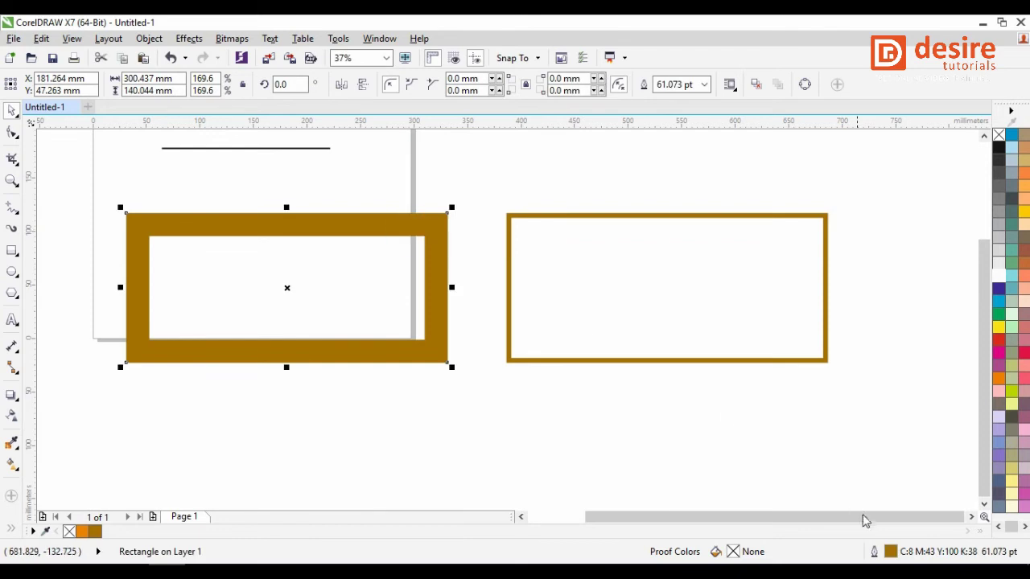
pyautogui.click(892, 552)
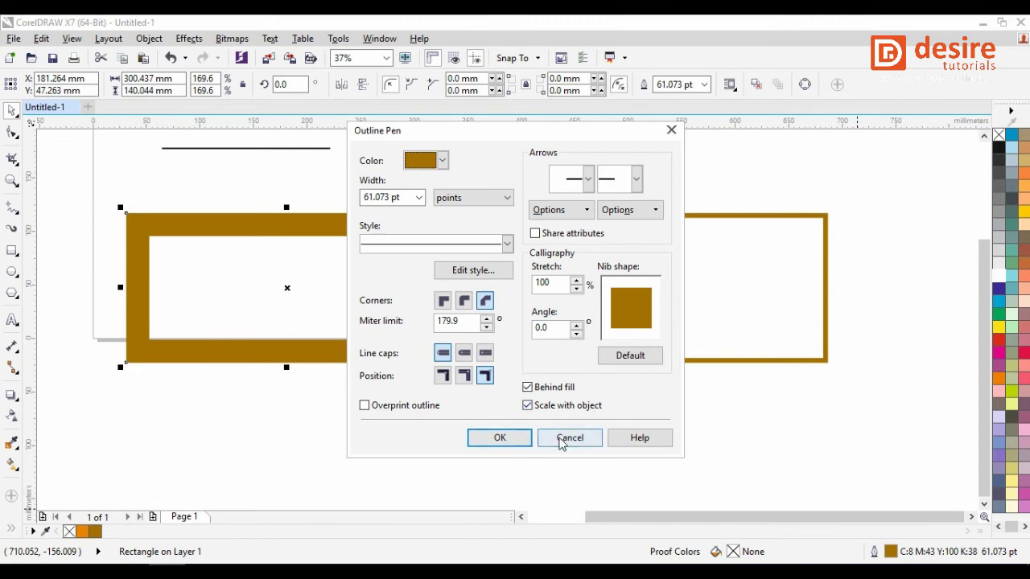
pyautogui.click(560, 442)
pyautogui.click(892, 552)
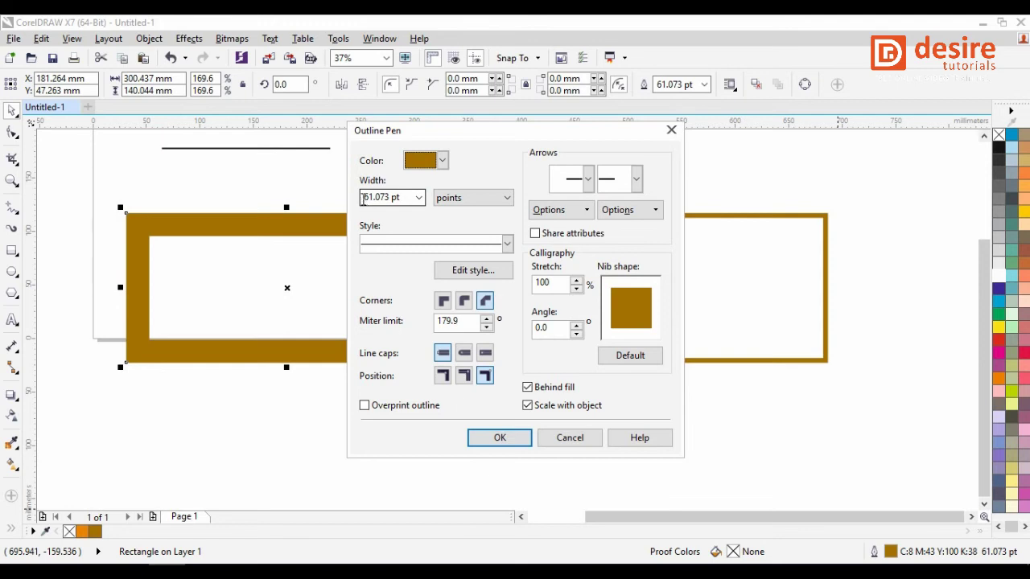
pyautogui.click(564, 437)
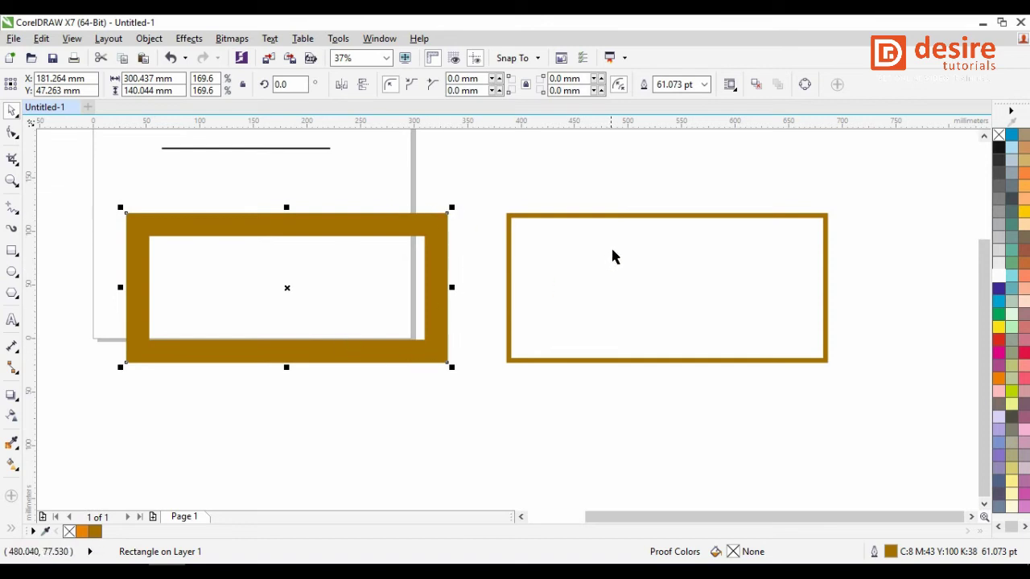
# Turn on Scale with object and Behind fill for the right-hand rectangle's outline and apply both.
pyautogui.click(619, 227)
pyautogui.doubleClick(890, 551)
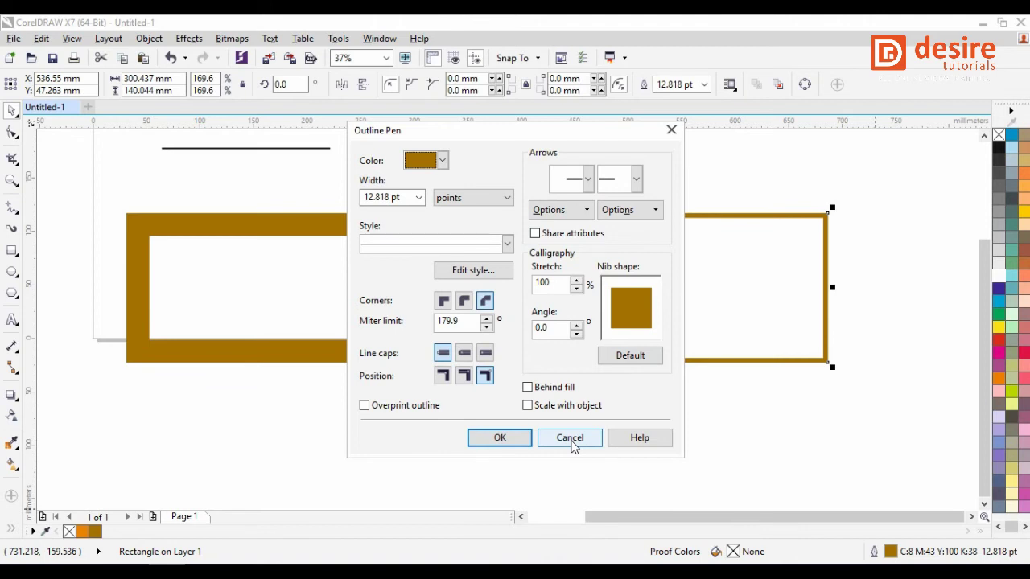
pyautogui.click(529, 406)
pyautogui.click(529, 387)
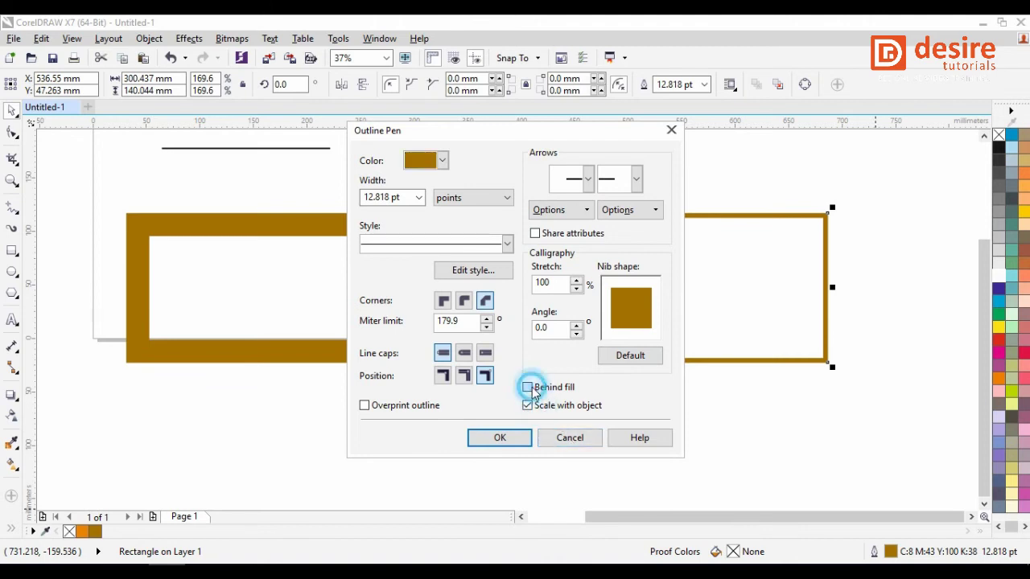
pyautogui.click(499, 439)
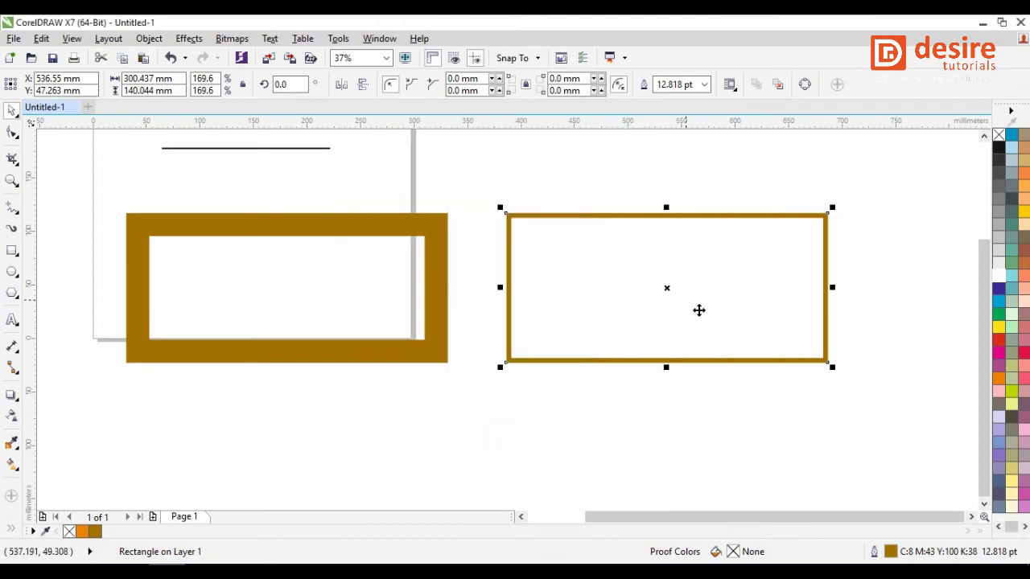
# Shrink the right-hand rectangle proportionally to about 45 × 21 mm and inspect its outline.
pyautogui.moveTo(832, 366); pyautogui.dragTo(558, 291)
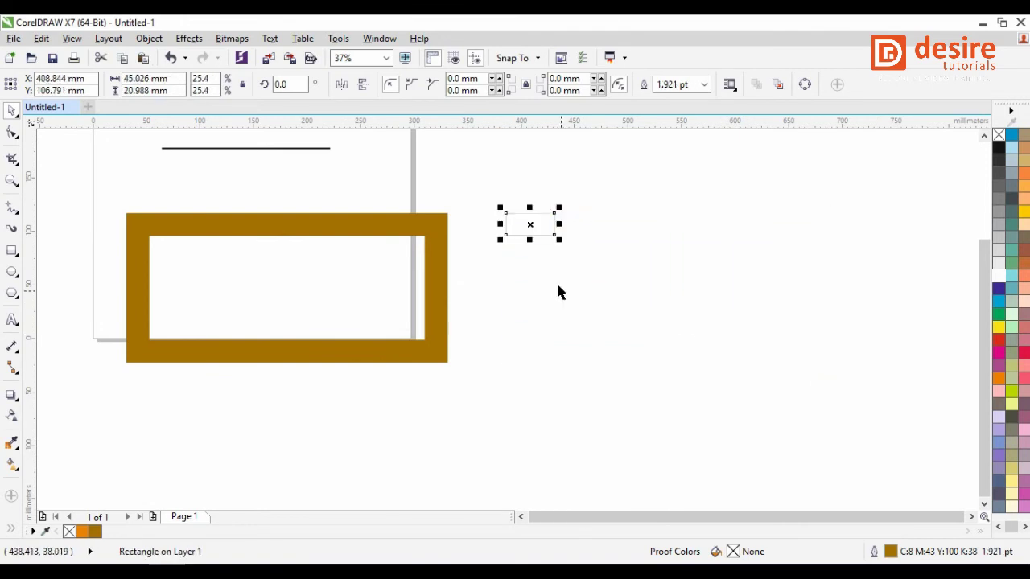
pyautogui.scroll(3, 513, 214)
pyautogui.scroll(2, 514, 233)
pyautogui.scroll(-6, 525, 242)
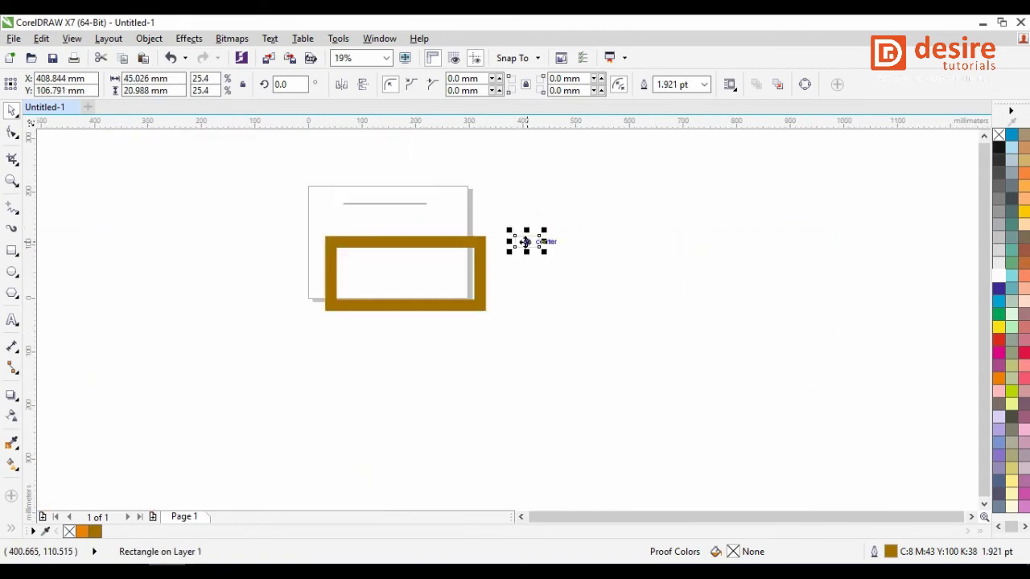
# Enlarge the small rectangle to about 635 × 296 mm and move it so it overlaps the thick-outlined rectangle.
pyautogui.moveTo(547, 252); pyautogui.dragTo(858, 394)
pyautogui.moveTo(752, 325); pyautogui.dragTo(623, 327)
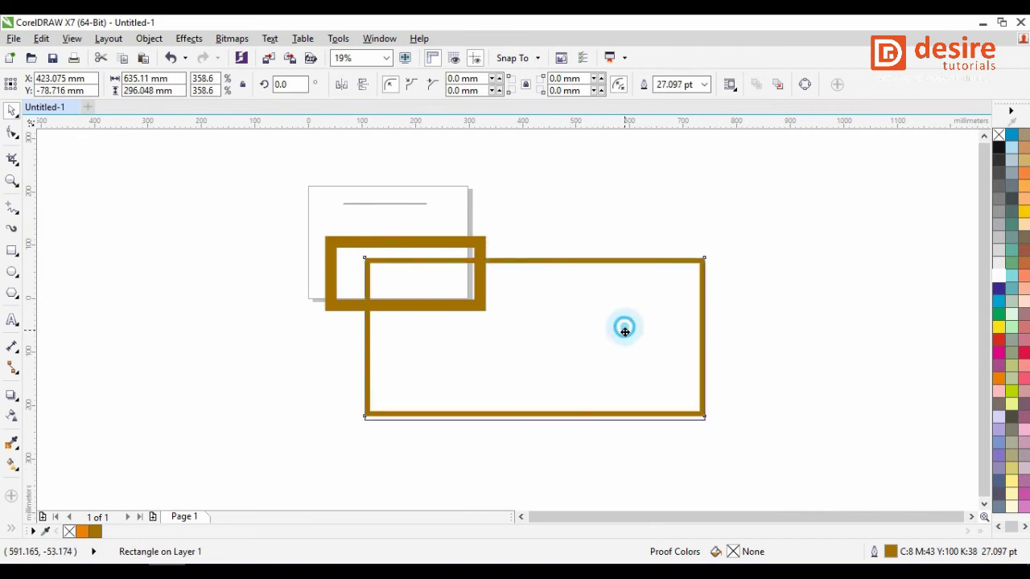
pyautogui.click(680, 219)
pyautogui.click(636, 293)
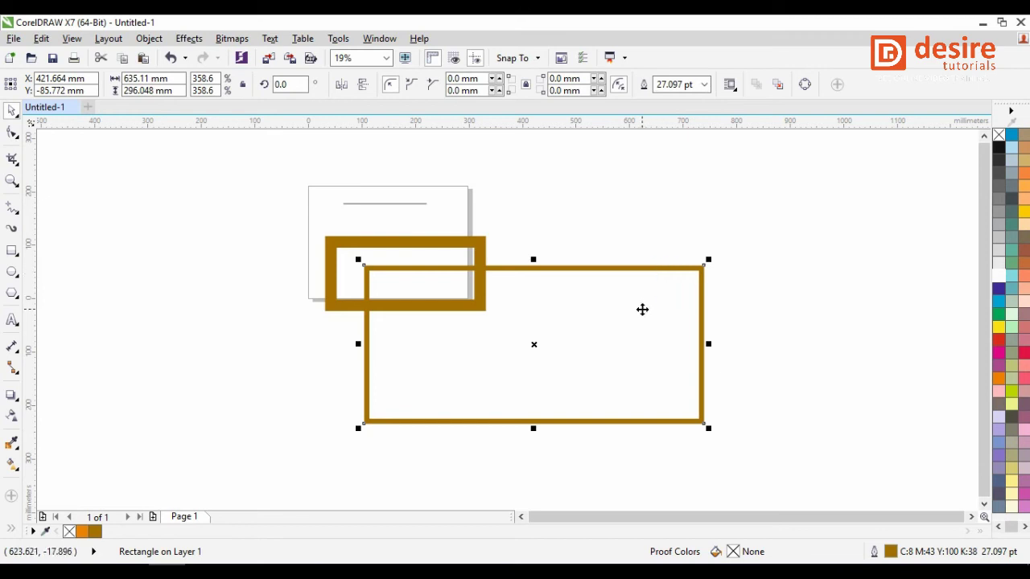
# Choose the small filled-circle arrowhead for the start of the horizontal line.
pyautogui.scroll(4, 315, 193)
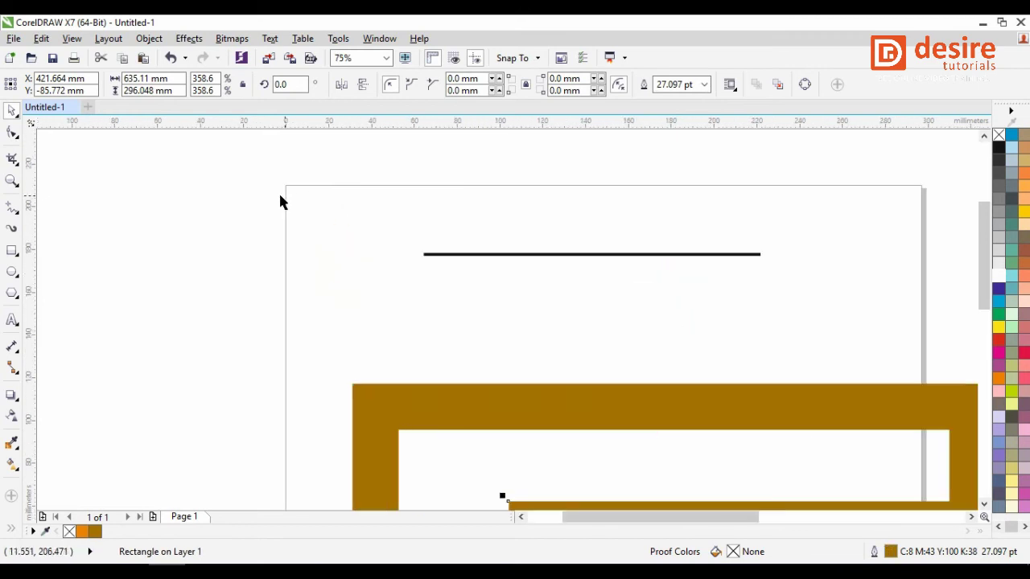
pyautogui.click(543, 254)
pyautogui.doubleClick(891, 552)
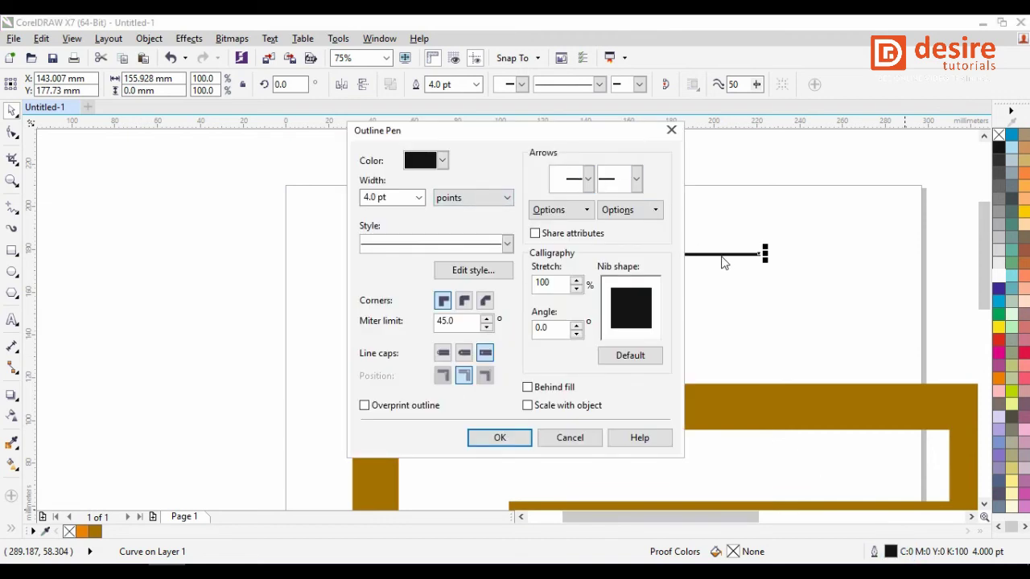
pyautogui.click(588, 178)
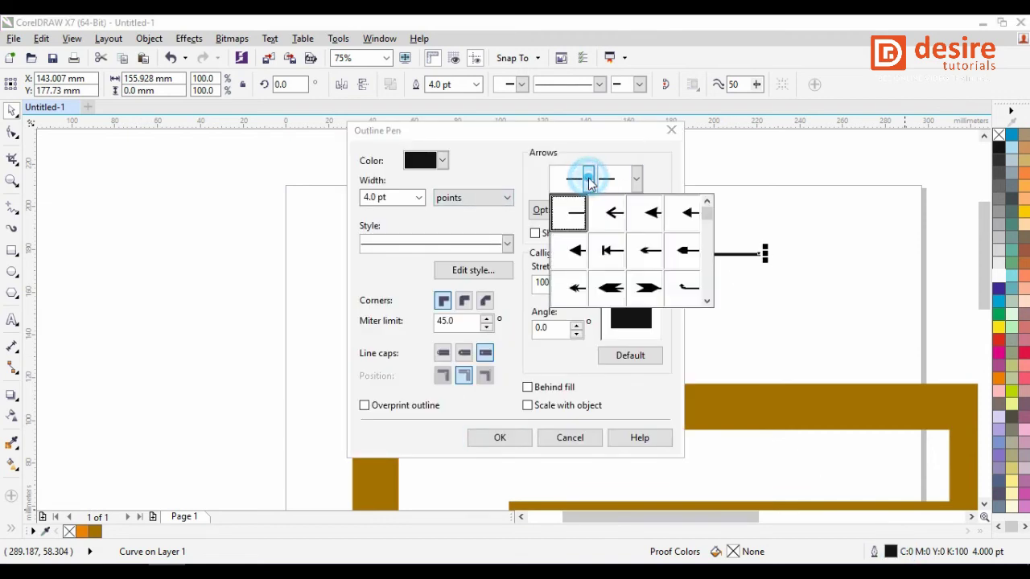
pyautogui.moveTo(708, 215); pyautogui.dragTo(710, 268)
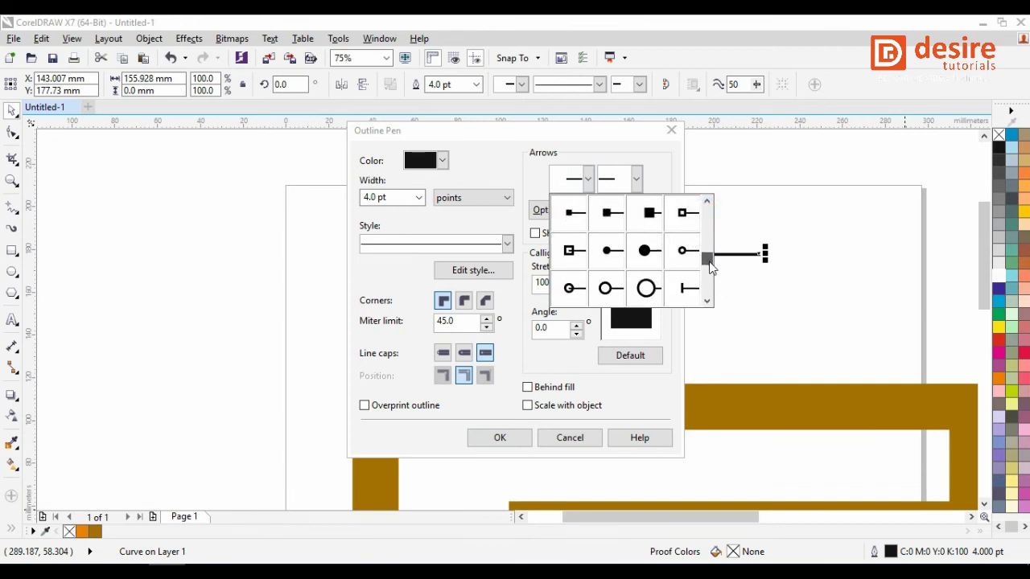
pyautogui.click(609, 251)
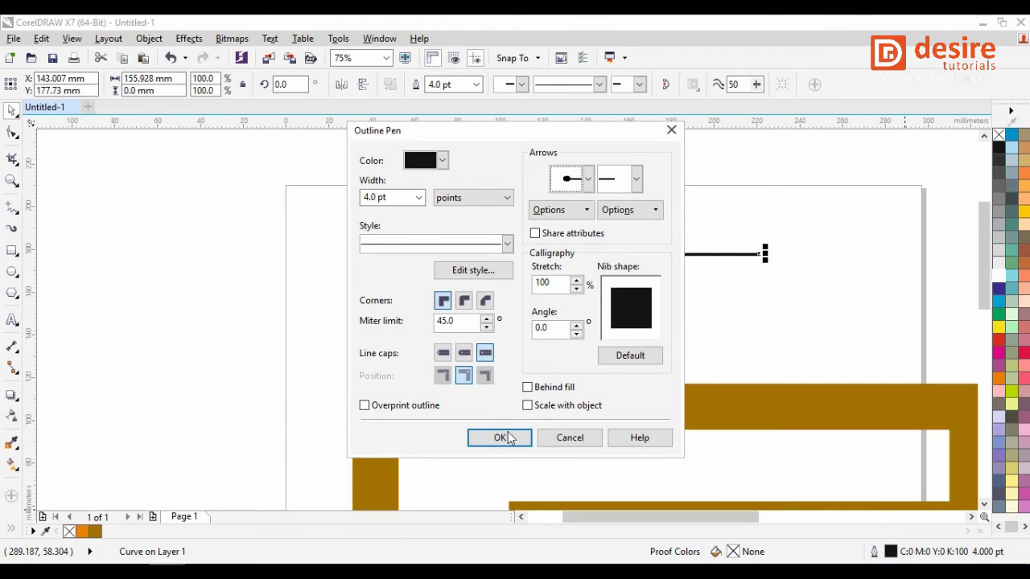
# Enable Scale with object and Behind fill for the horizontal line, apply the outline settings and inspect its start.
pyautogui.click(534, 407)
pyautogui.click(534, 387)
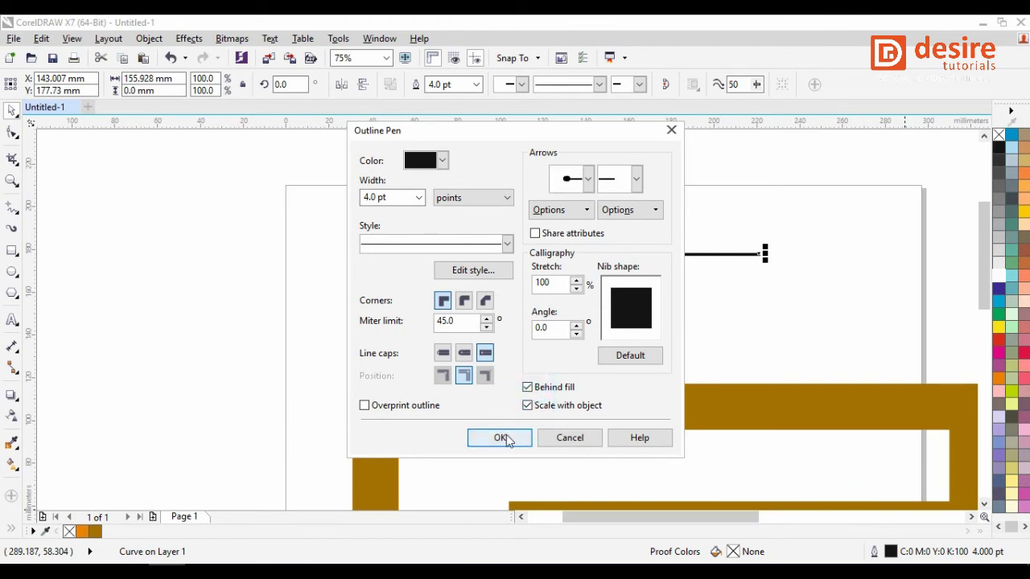
pyautogui.click(501, 438)
pyautogui.scroll(4, 449, 269)
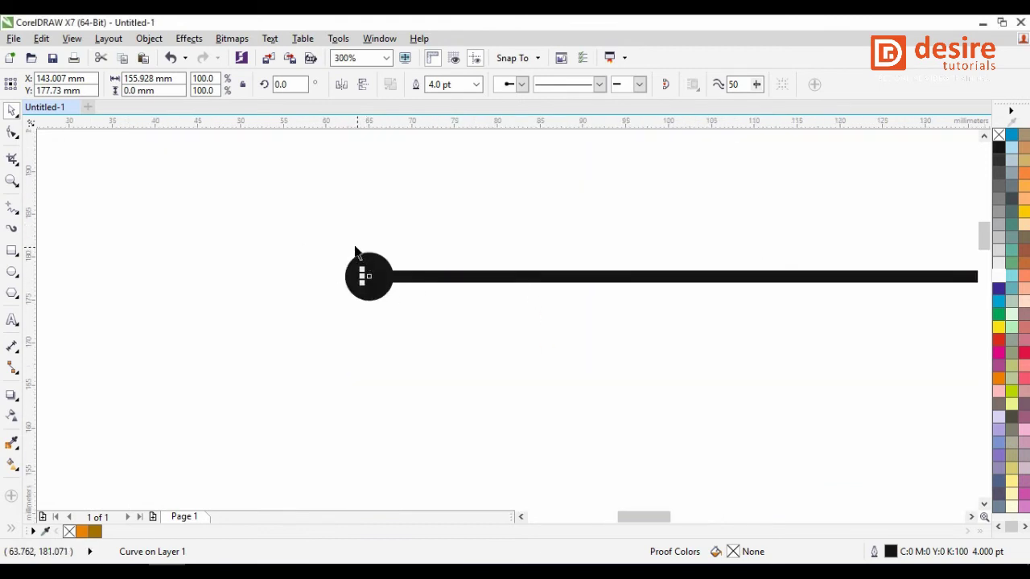
pyautogui.scroll(-4, 313, 196)
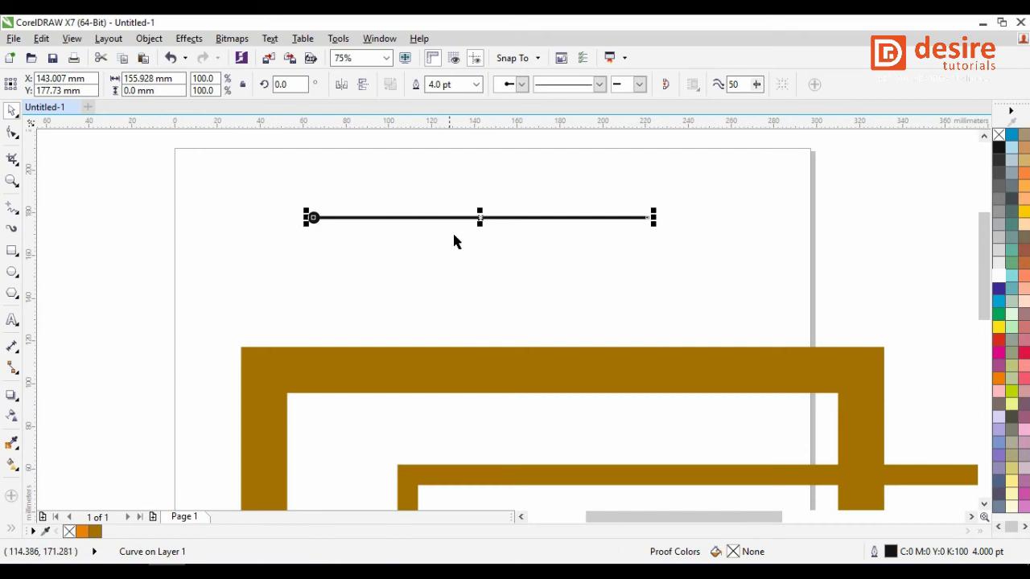
pyautogui.click(588, 252)
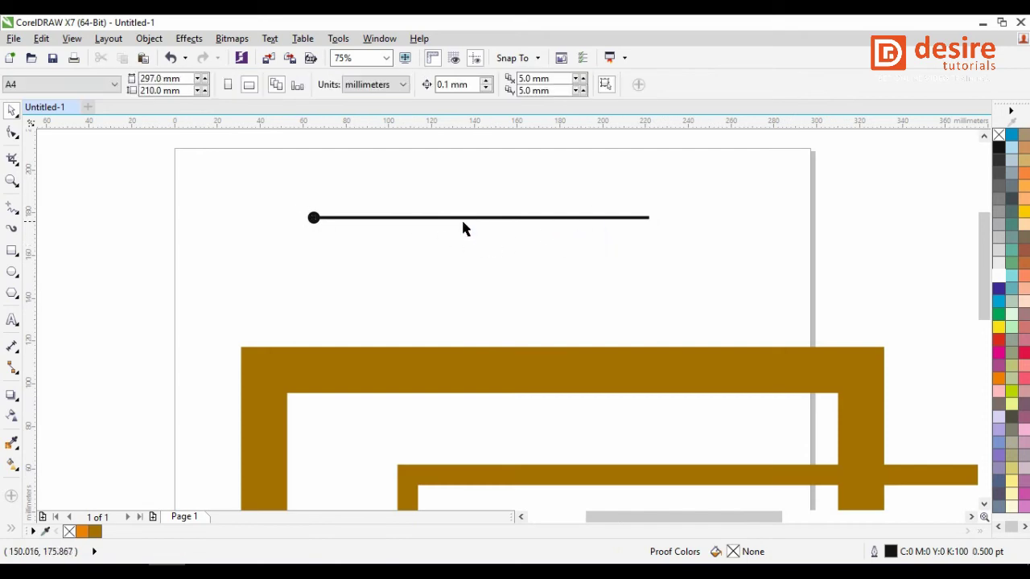
pyautogui.click(288, 372)
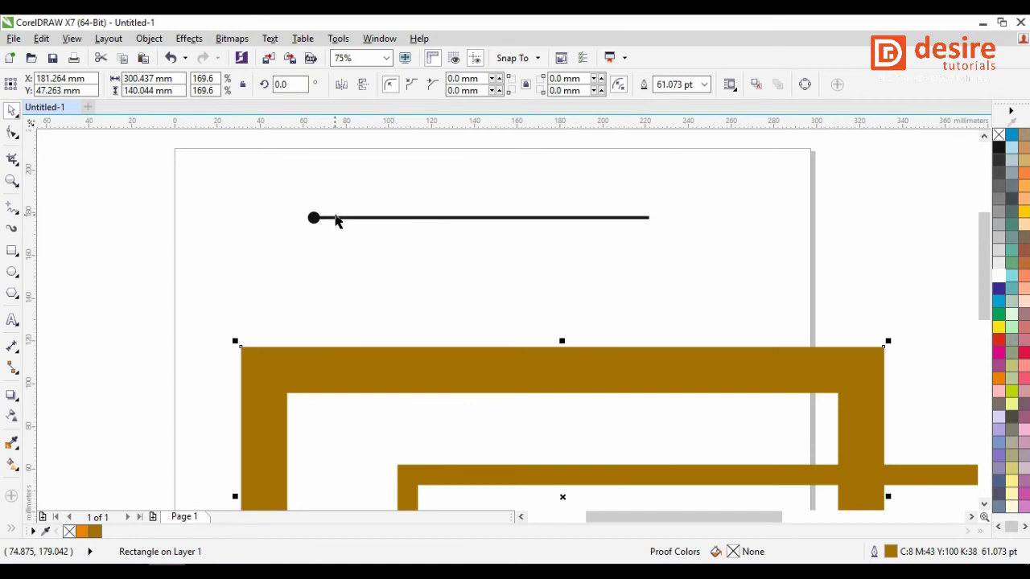
pyautogui.scroll(-1, 611, 203)
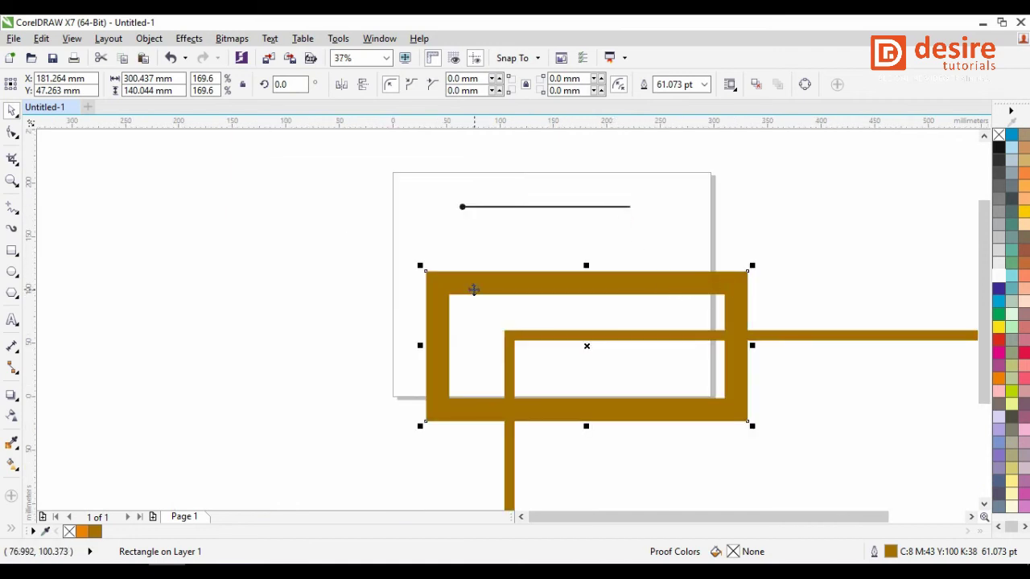
pyautogui.scroll(1, 599, 203)
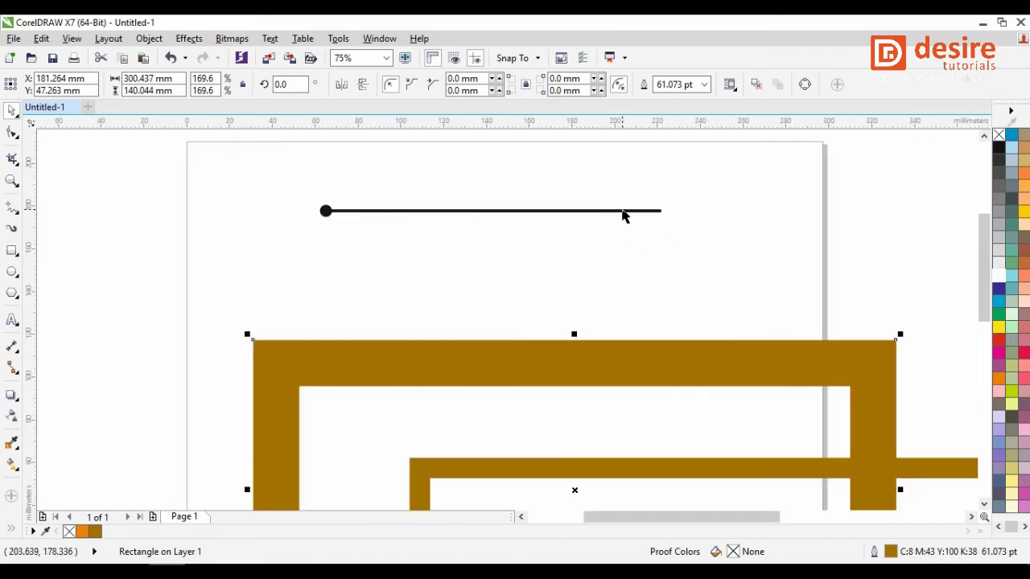
pyautogui.click(622, 212)
pyautogui.click(595, 360)
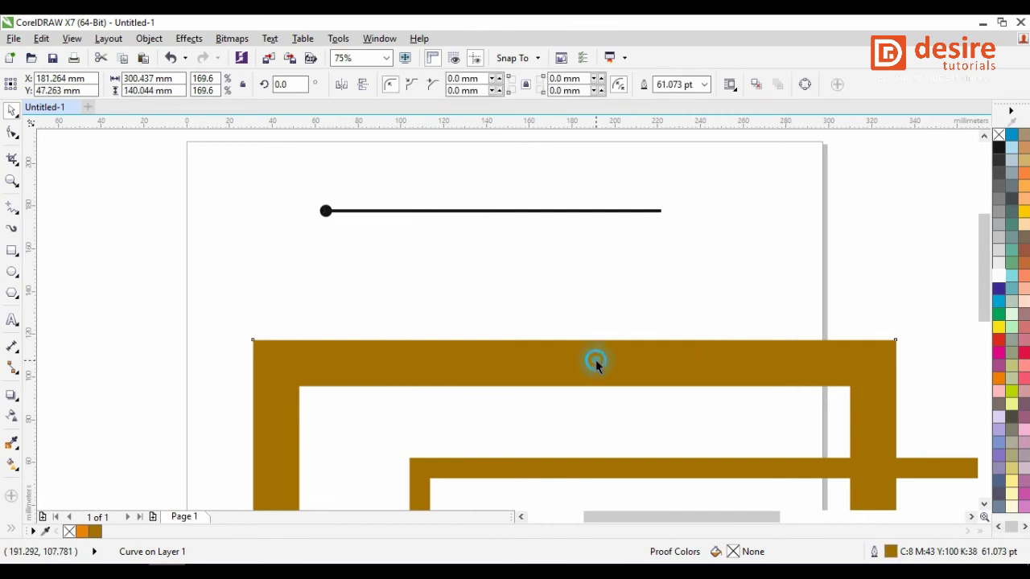
# Add a solid pointed arrowhead to the right end of the horizontal line, apply the outline settings and inspect it.
pyautogui.click(653, 211)
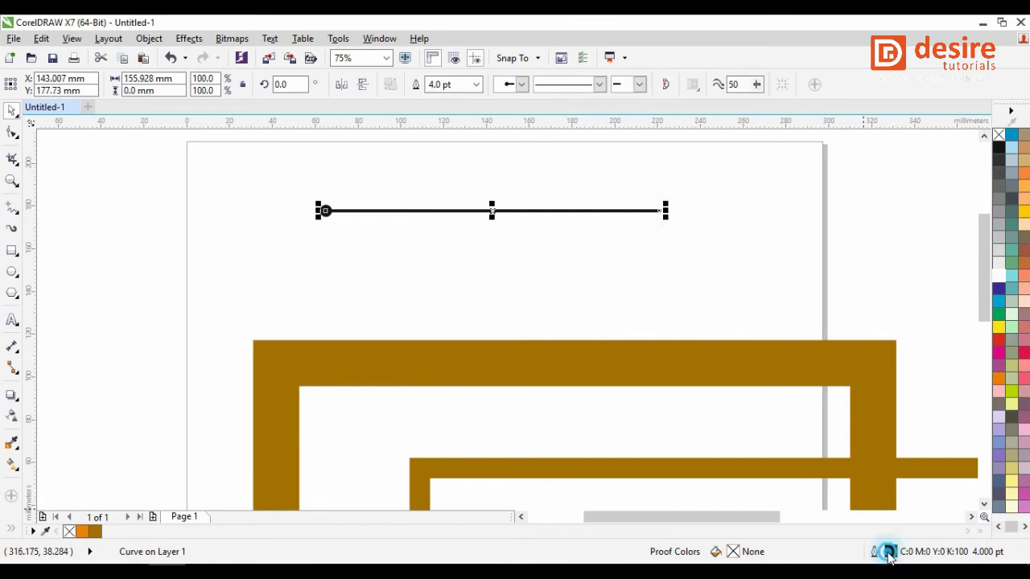
pyautogui.doubleClick(874, 552)
pyautogui.click(634, 178)
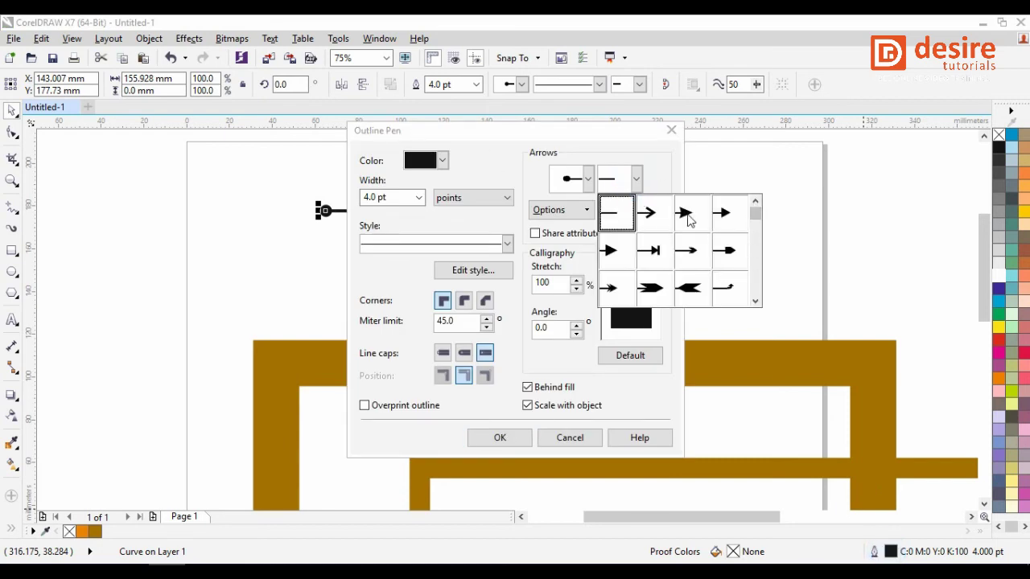
pyautogui.click(685, 214)
pyautogui.click(506, 437)
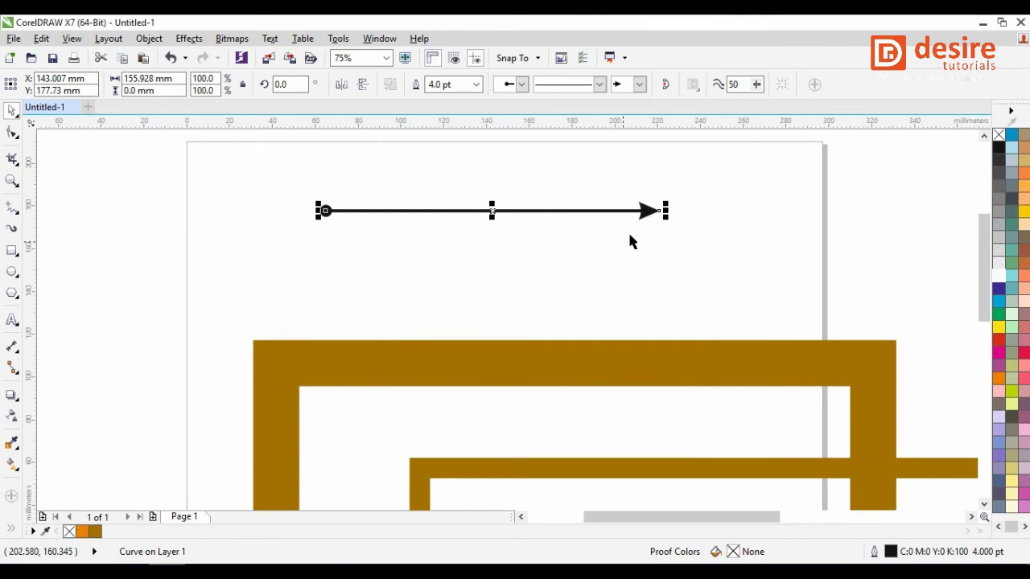
pyautogui.scroll(2, 663, 208)
pyautogui.scroll(-2, 826, 178)
pyautogui.click(812, 187)
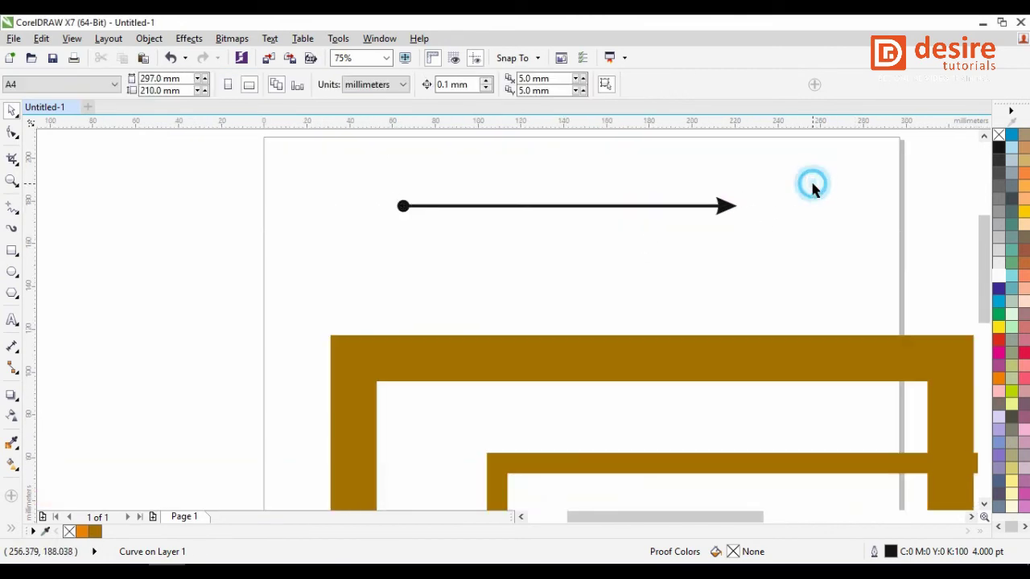
# Change the horizontal line's start arrowhead to the feathered arrow tail.
pyautogui.click(724, 206)
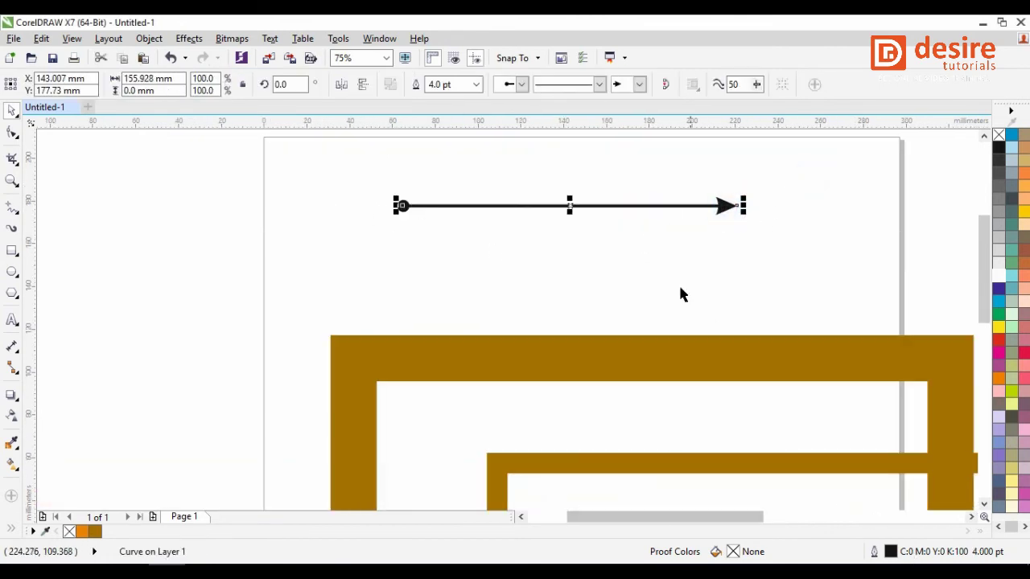
pyautogui.click(522, 84)
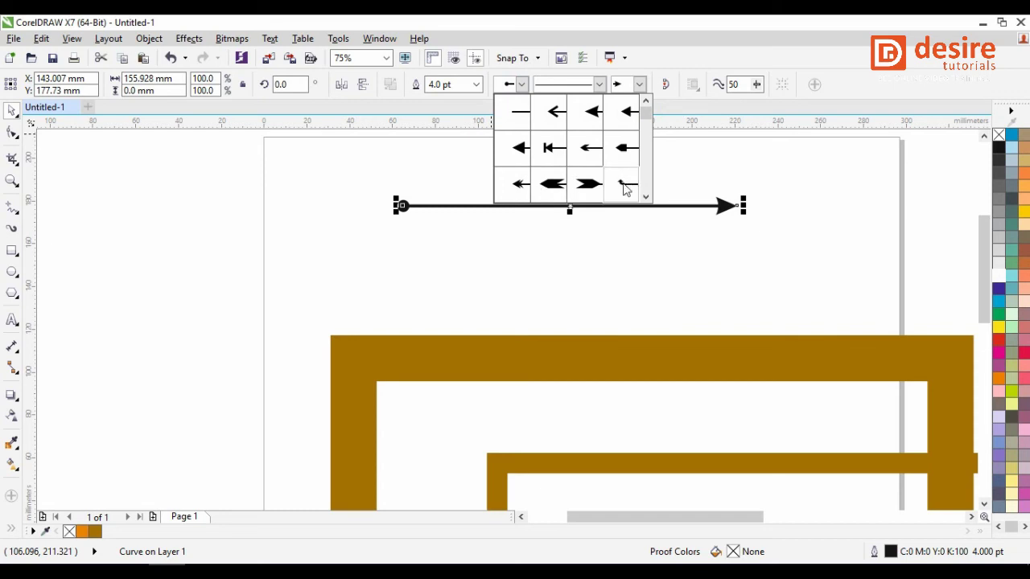
pyautogui.click(588, 187)
pyautogui.click(588, 254)
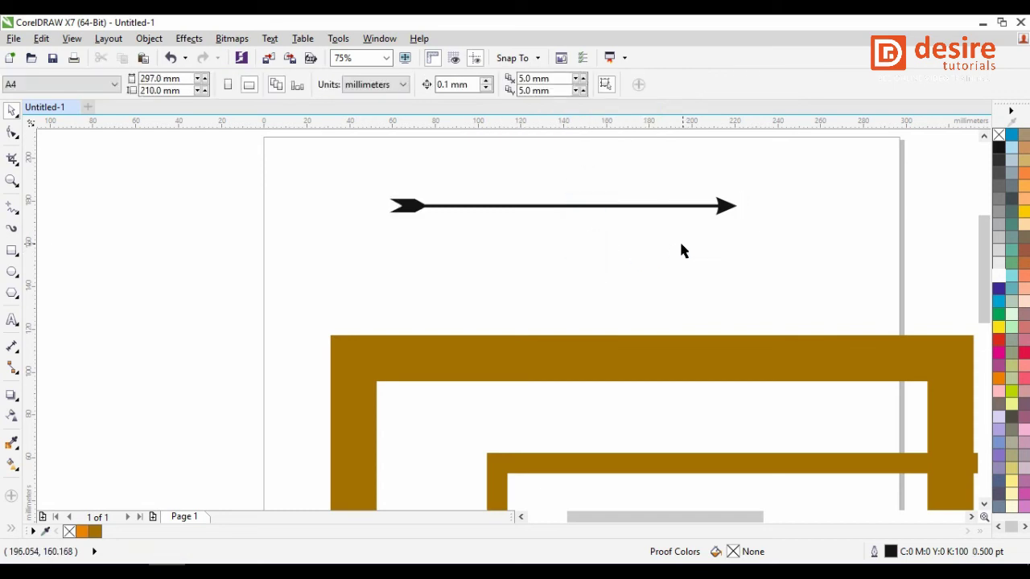
# Try outline widths of 16 pt and 1.5 pt on the arrow line, and finish with 8 pt.
pyautogui.click(563, 206)
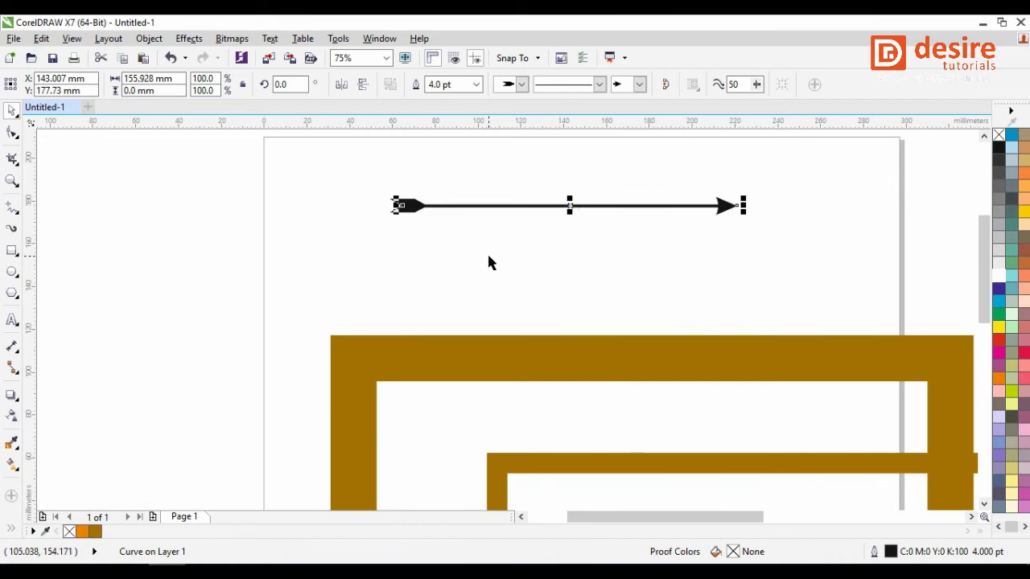
pyautogui.click(476, 85)
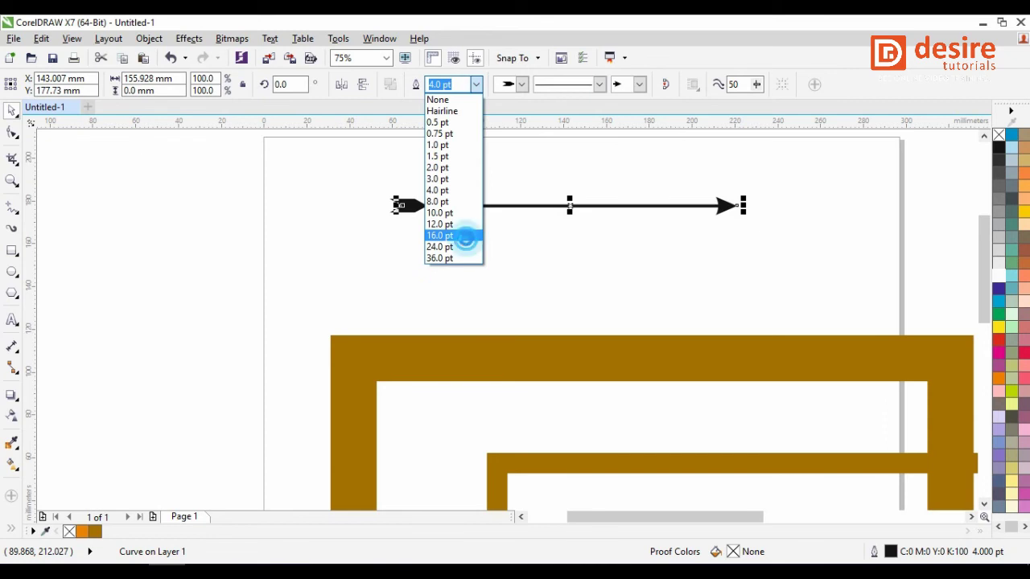
pyautogui.click(462, 233)
pyautogui.click(477, 84)
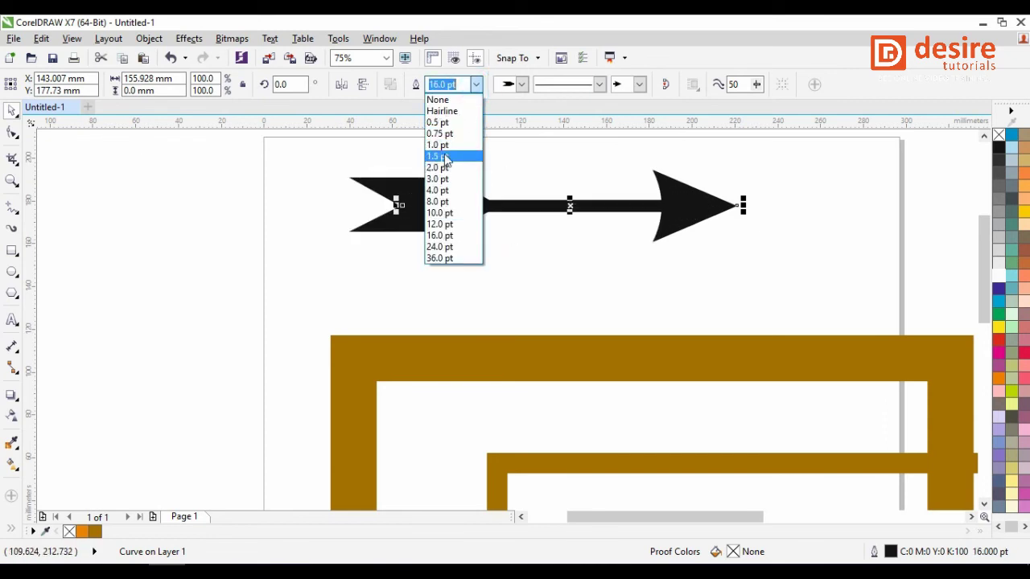
pyautogui.click(442, 154)
pyautogui.click(477, 84)
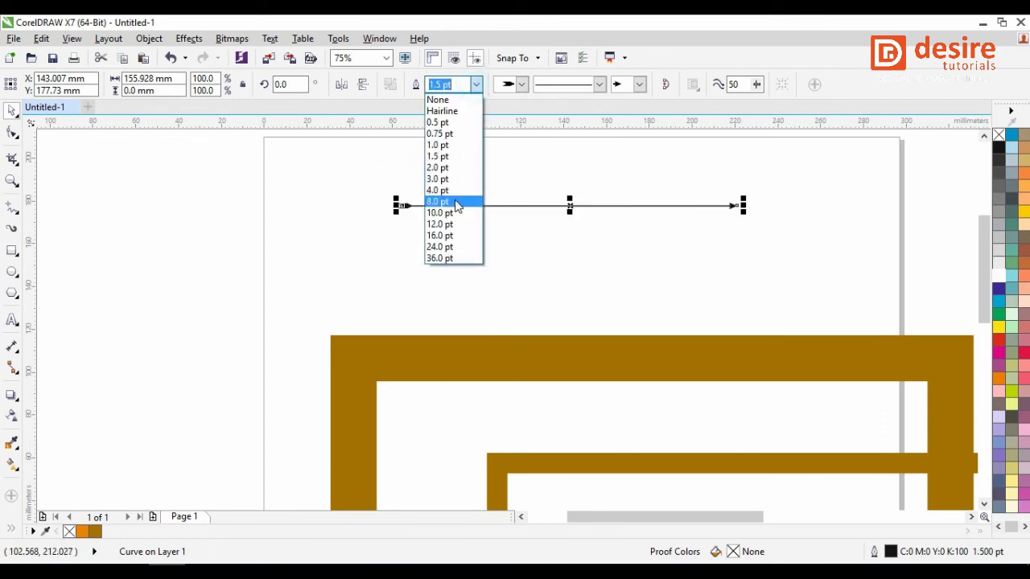
pyautogui.click(441, 202)
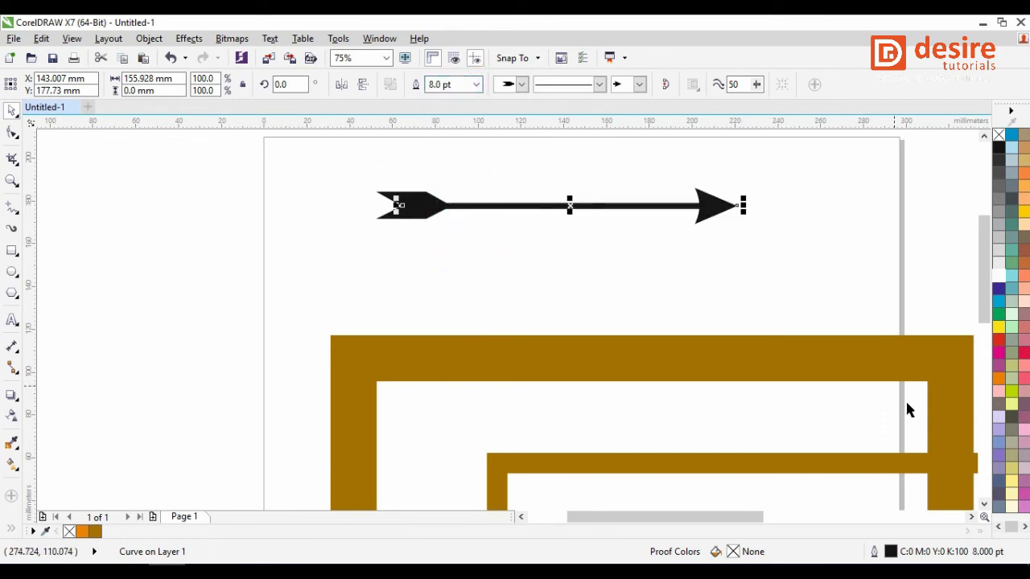
# Open the line's outline settings and set its start arrowhead to None.
pyautogui.doubleClick(892, 552)
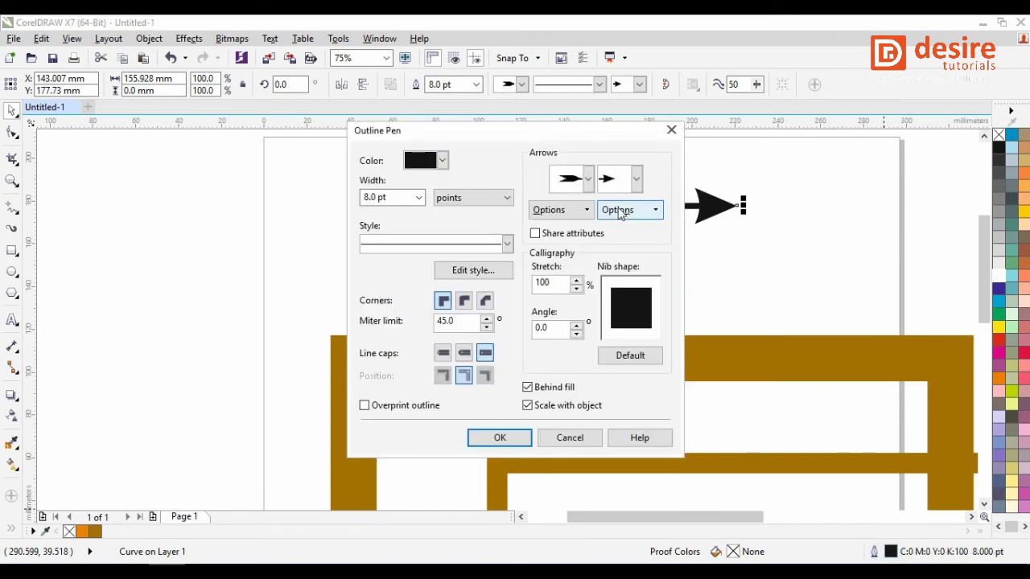
pyautogui.click(580, 214)
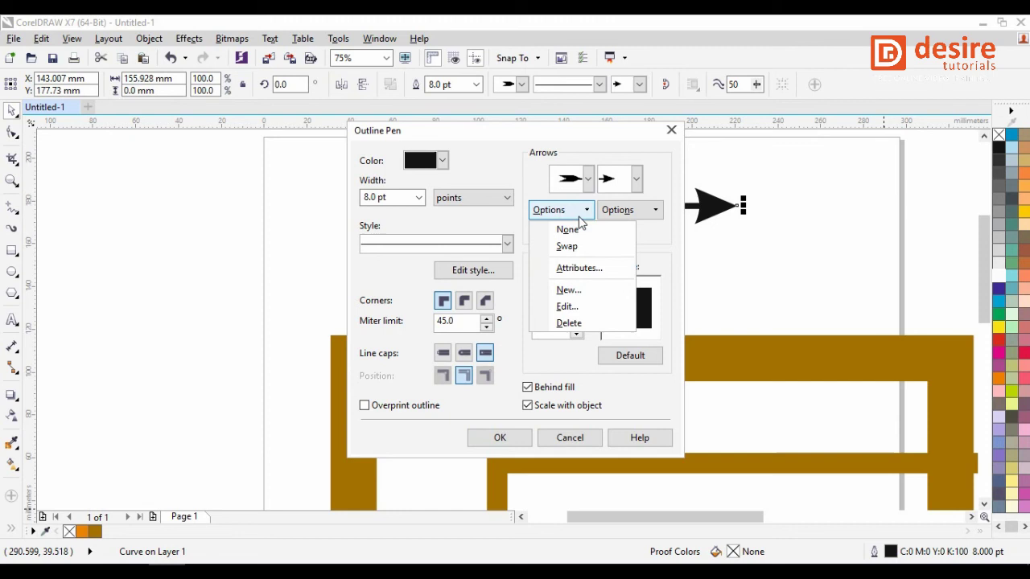
pyautogui.click(565, 230)
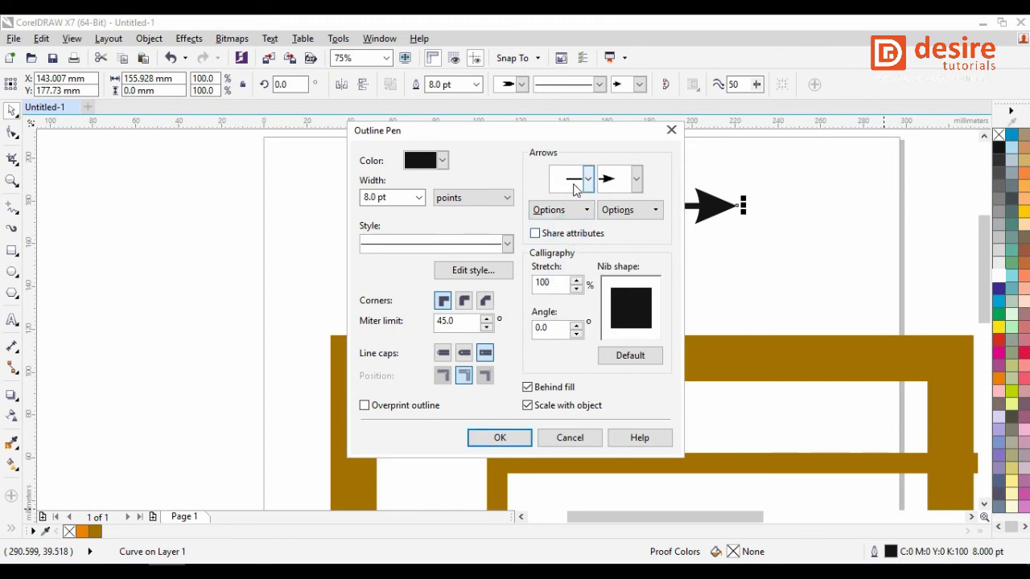
# Swap the line's start and end arrowheads, and swap them back.
pyautogui.click(578, 212)
pyautogui.click(565, 246)
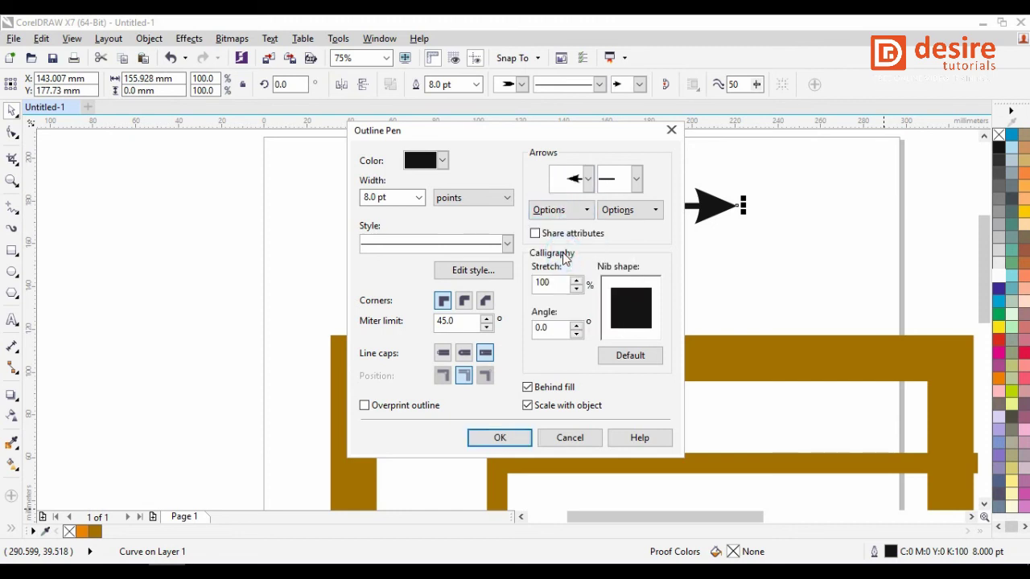
pyautogui.click(590, 211)
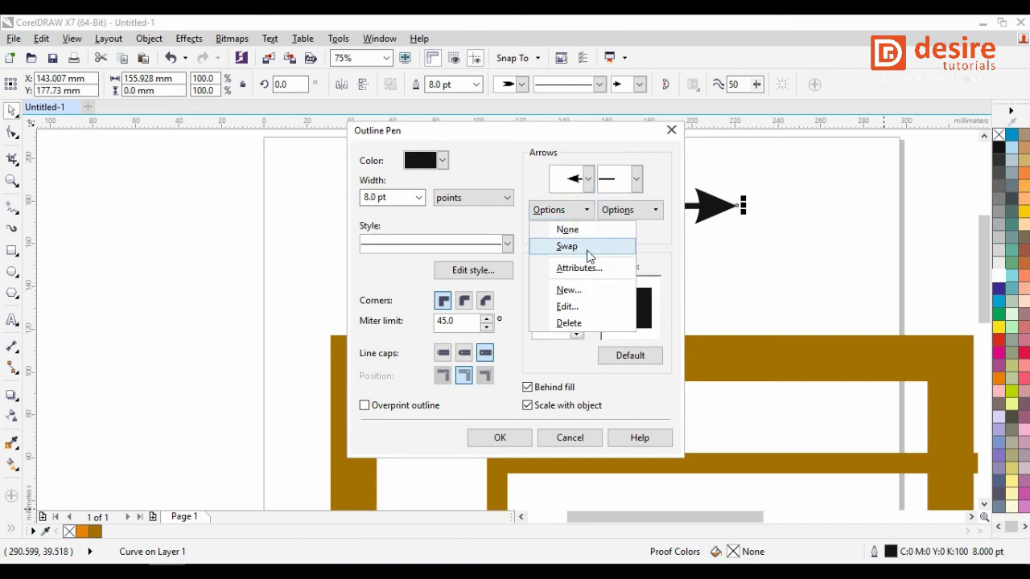
pyautogui.click(616, 210)
pyautogui.click(616, 210)
pyautogui.click(629, 248)
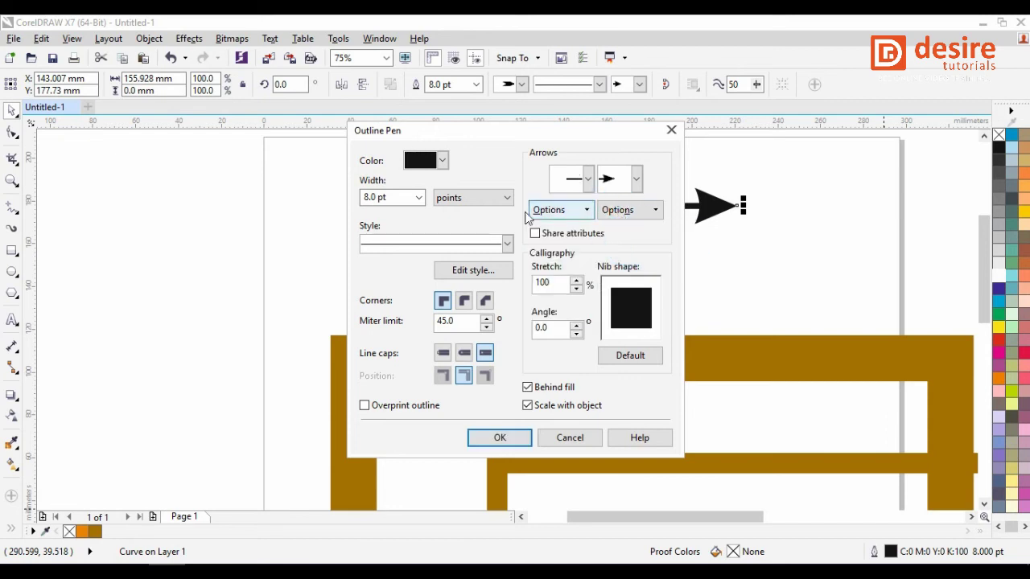
# Begin a new start arrowhead and resize it proportionally to about 25.2 pt long and 32.6 pt wide.
pyautogui.click(552, 211)
pyautogui.click(574, 291)
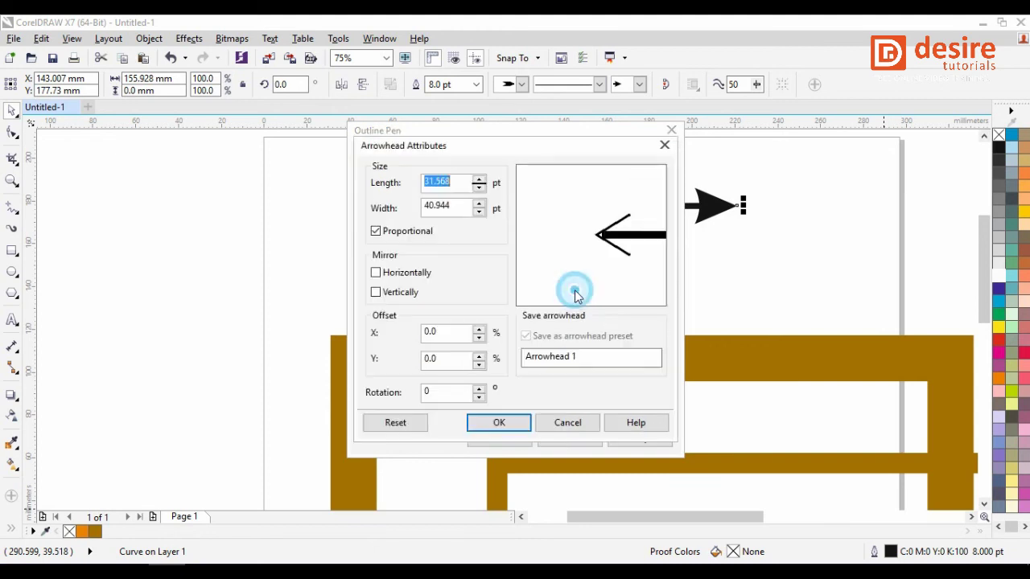
pyautogui.click(604, 237)
pyautogui.click(628, 214)
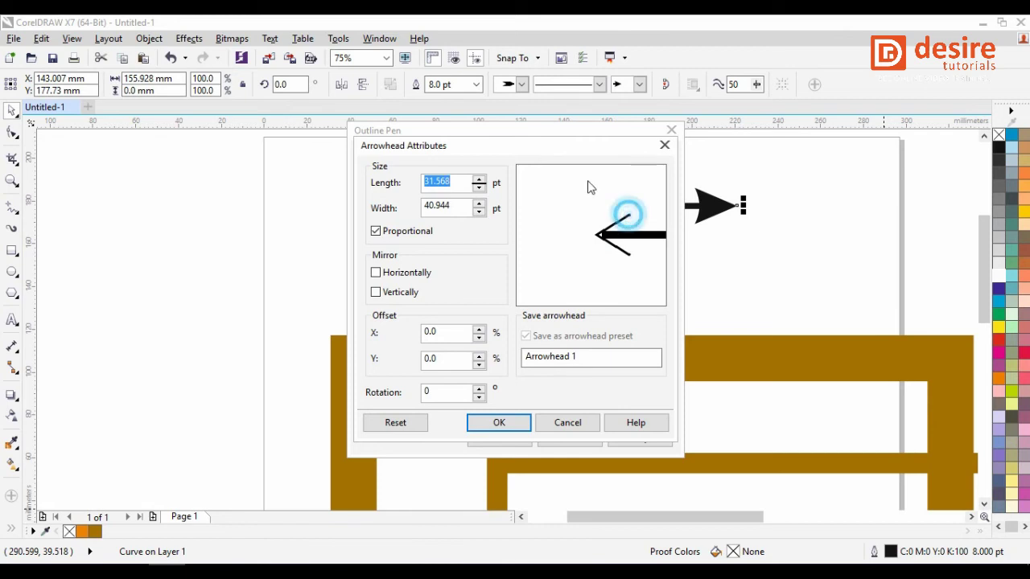
pyautogui.moveTo(480, 184); pyautogui.dragTo(481, 139)
pyautogui.moveTo(478, 206); pyautogui.dragTo(489, 143)
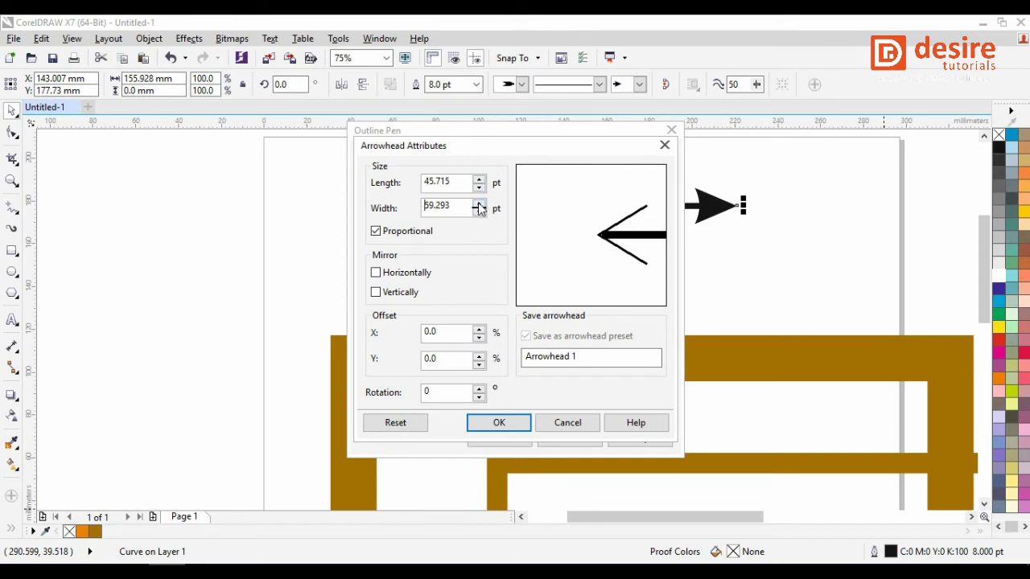
pyautogui.moveTo(479, 211); pyautogui.dragTo(483, 370)
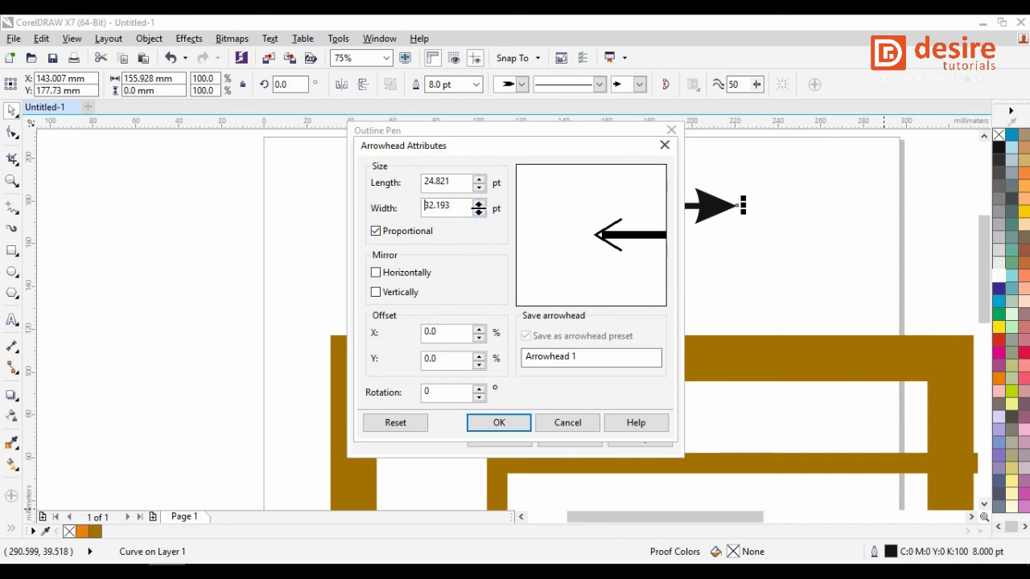
pyautogui.moveTo(478, 208); pyautogui.dragTo(485, 272)
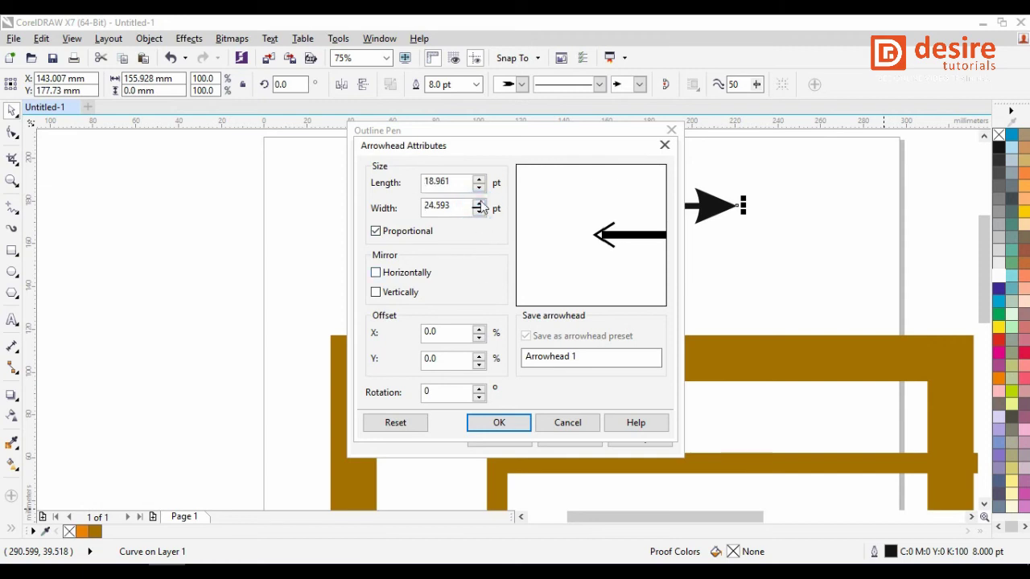
pyautogui.moveTo(481, 187); pyautogui.dragTo(497, 311)
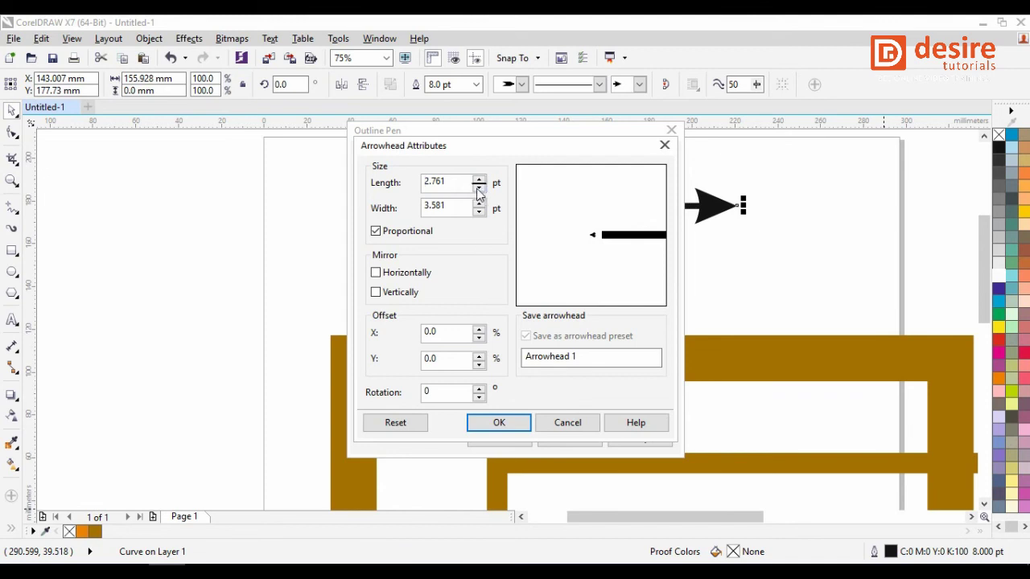
pyautogui.moveTo(480, 183); pyautogui.dragTo(481, 21)
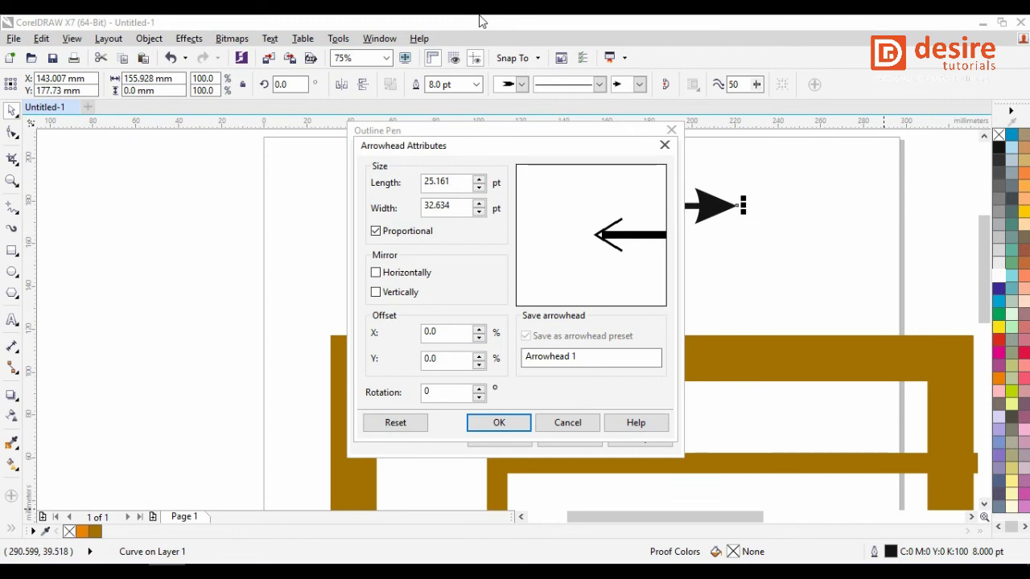
# Mirror the new arrowhead horizontally only and offset it by 125% in X and 127% in Y.
pyautogui.click(409, 278)
pyautogui.click(409, 298)
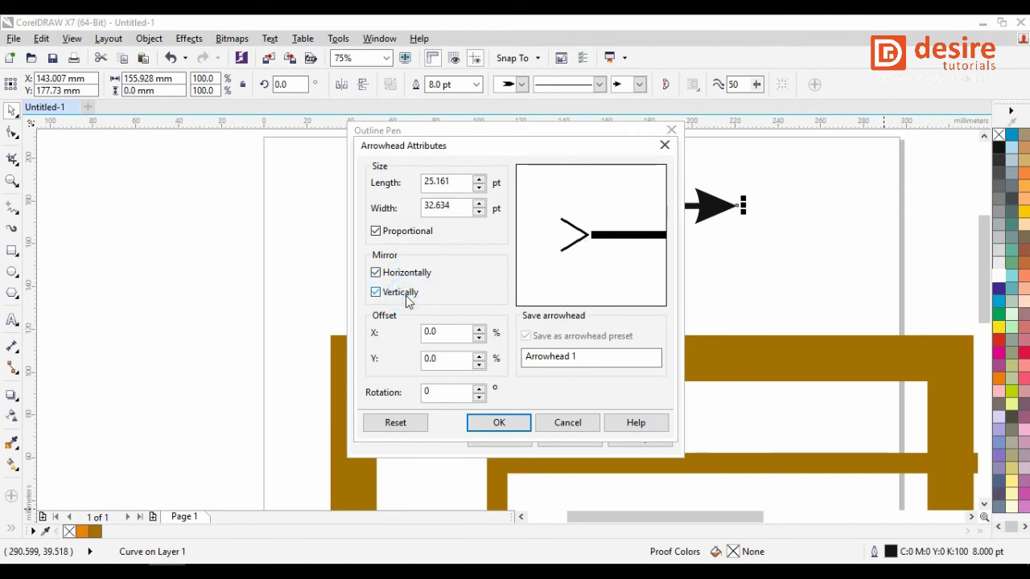
pyautogui.click(385, 272)
pyautogui.click(394, 271)
pyautogui.click(397, 293)
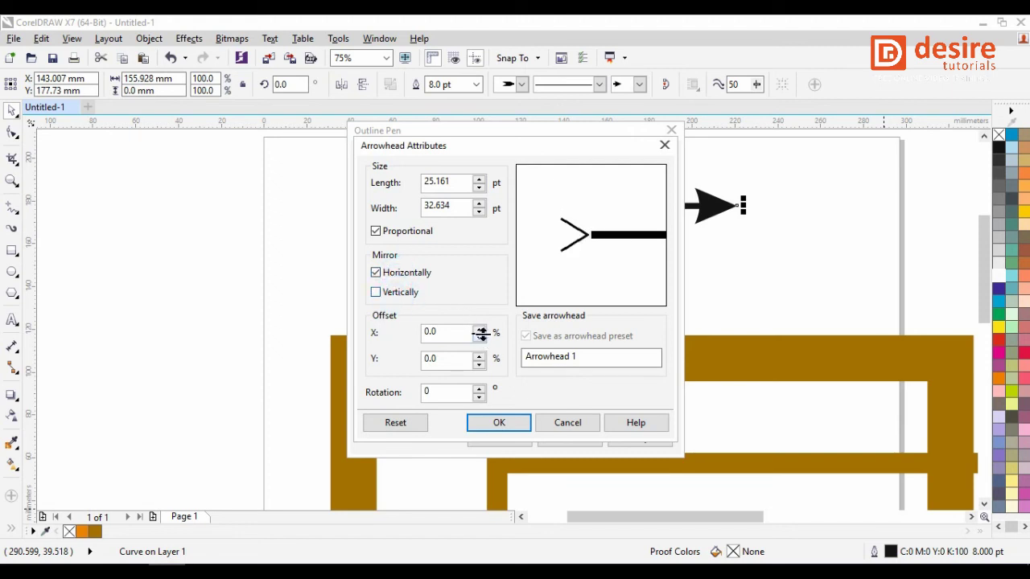
pyautogui.moveTo(479, 332); pyautogui.dragTo(475, 244)
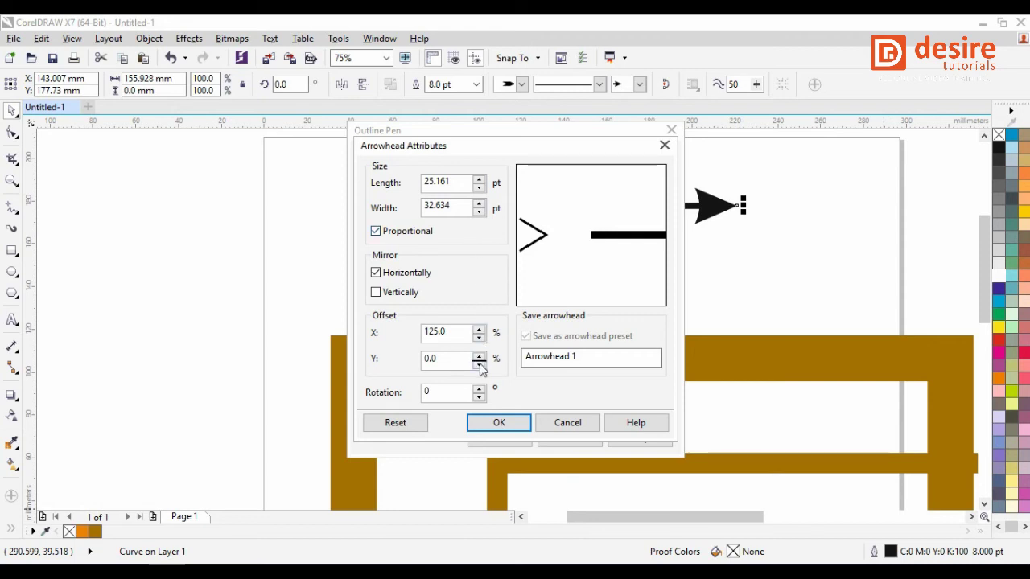
pyautogui.moveTo(481, 359); pyautogui.dragTo(476, 271)
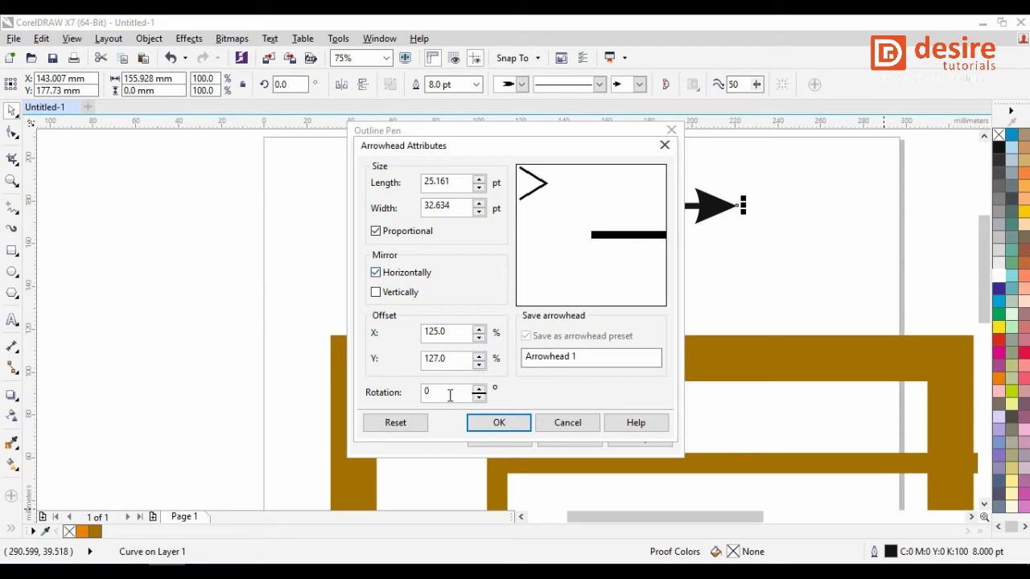
# Name the new arrowhead preset 888 and save it.
pyautogui.moveTo(583, 355); pyautogui.dragTo(528, 355)
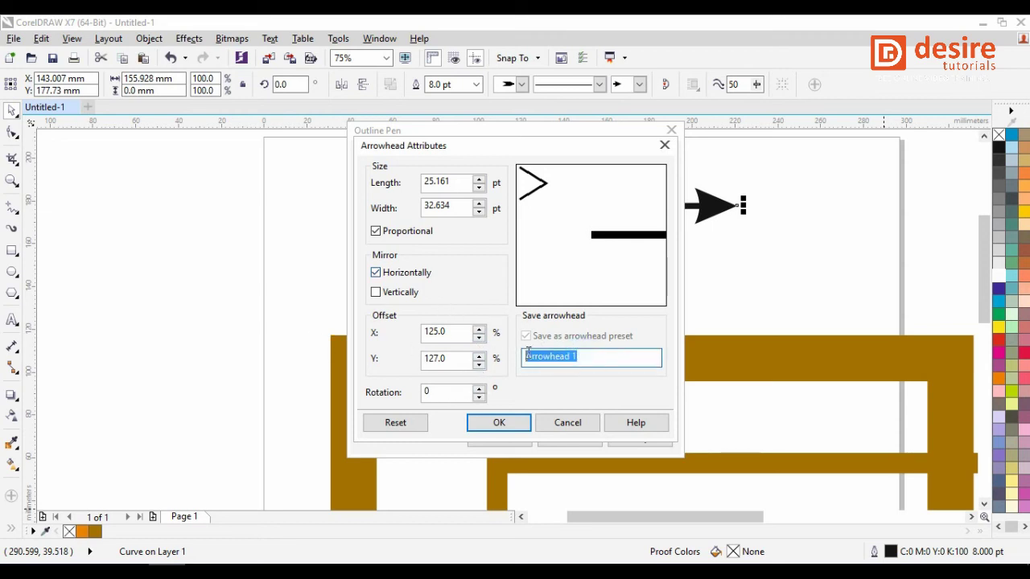
pyautogui.click(586, 356)
pyautogui.write('888')
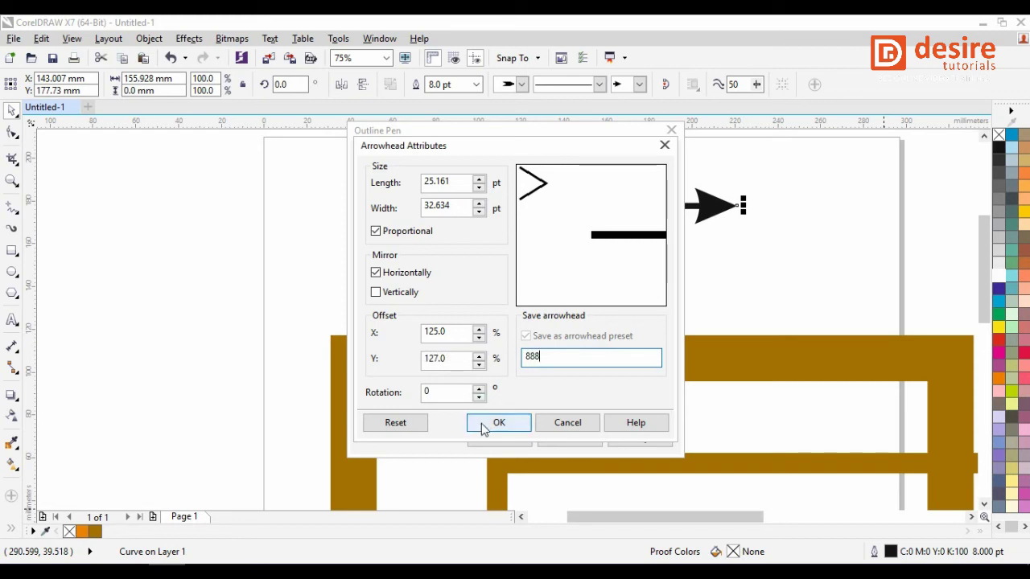
pyautogui.click(482, 428)
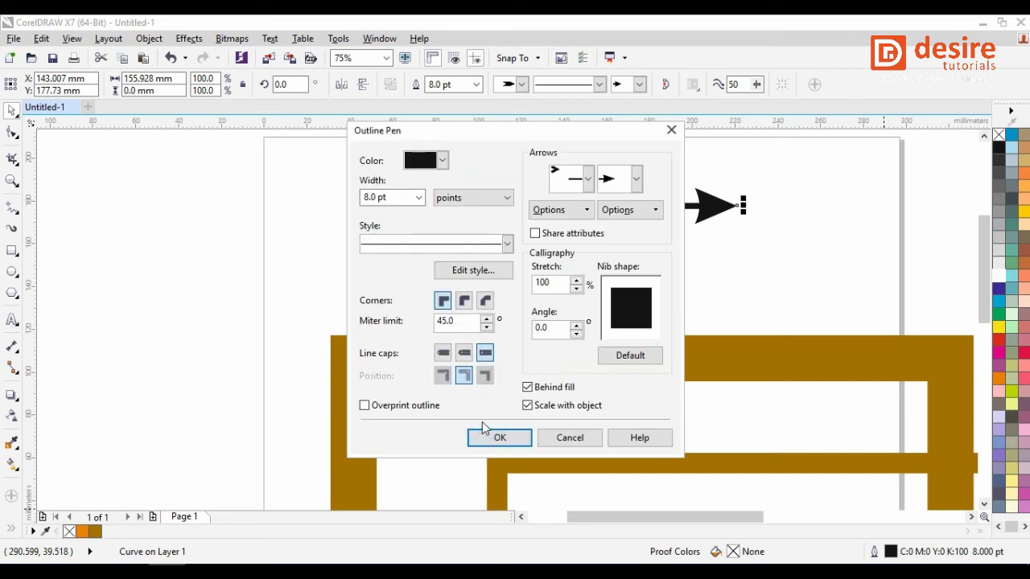
# Choose the writing-hand arrowhead for the line's start and enable Share attributes.
pyautogui.click(587, 179)
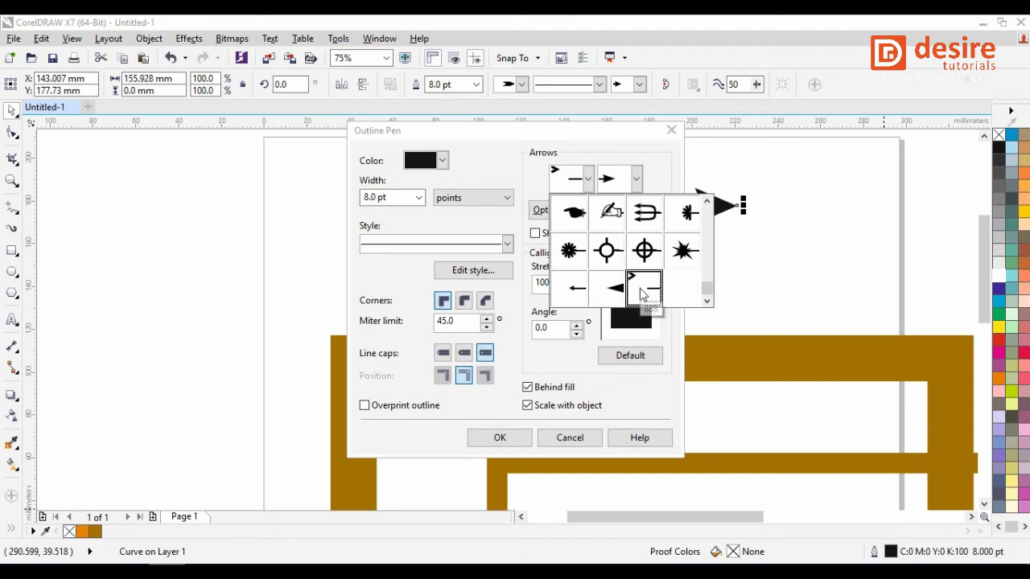
pyautogui.click(610, 213)
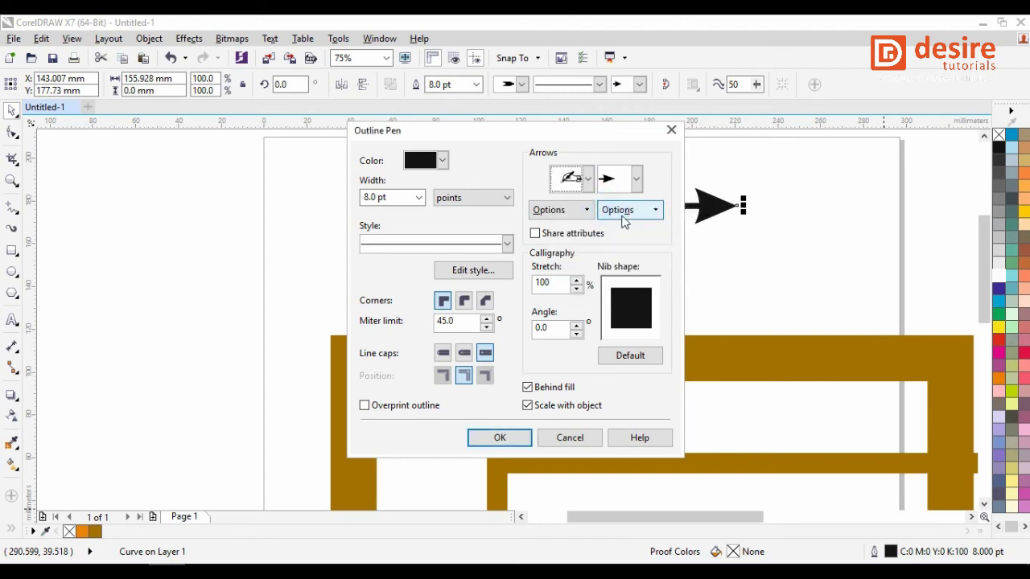
pyautogui.click(581, 241)
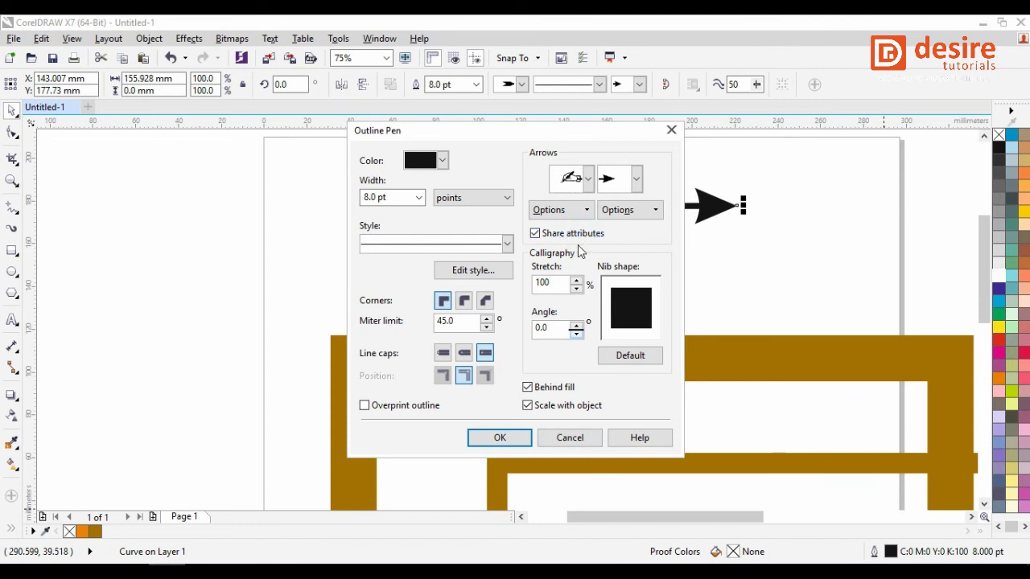
# Apply the writing-hand start arrowhead and the shared attributes to the line.
pyautogui.click(502, 438)
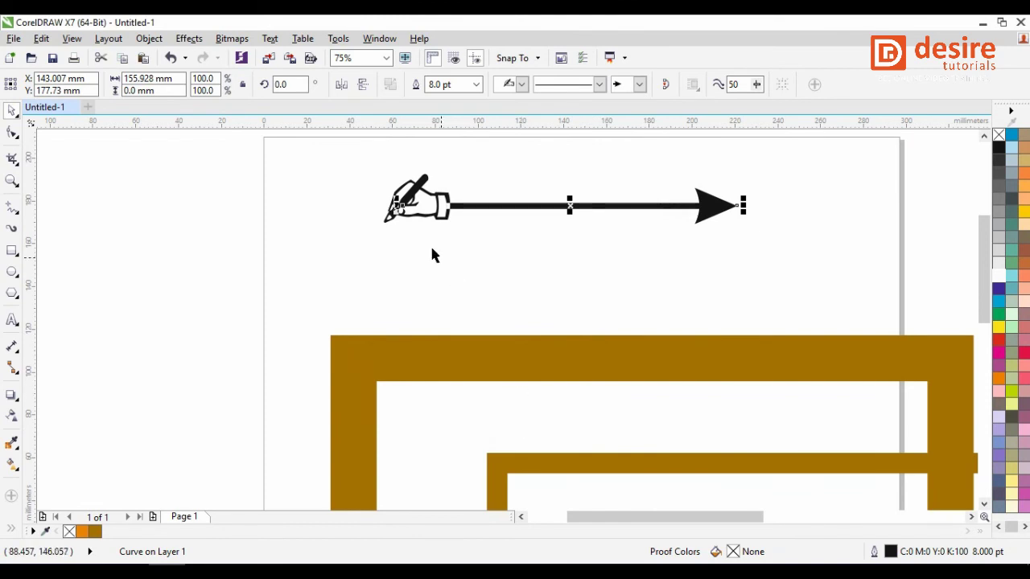
pyautogui.scroll(4, 435, 208)
pyautogui.scroll(-4, 380, 279)
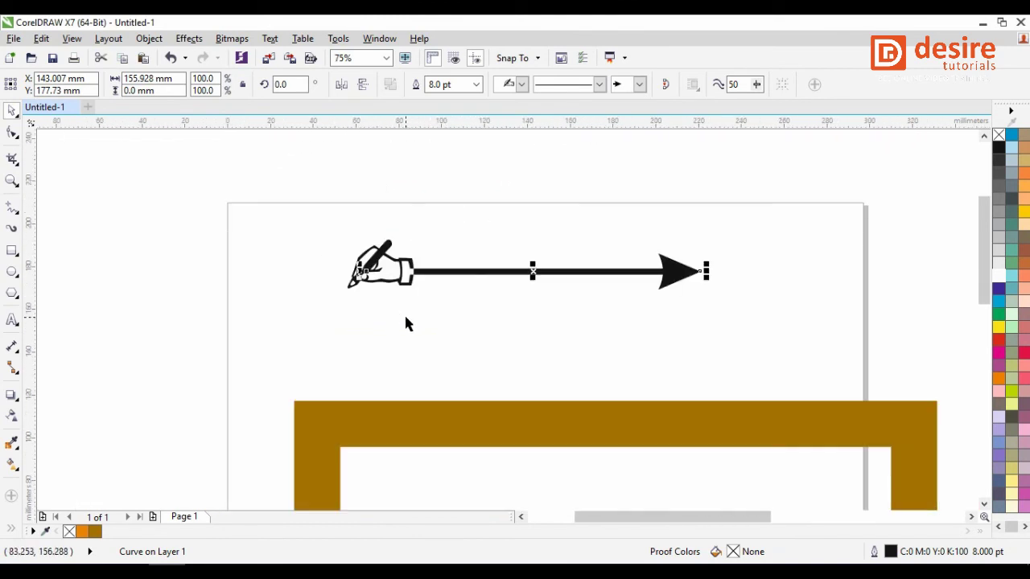
# Reshape the calligraphic nib of the line's outline to a 78% stretch and a 97.1° angle.
pyautogui.click(404, 313)
pyautogui.click(400, 264)
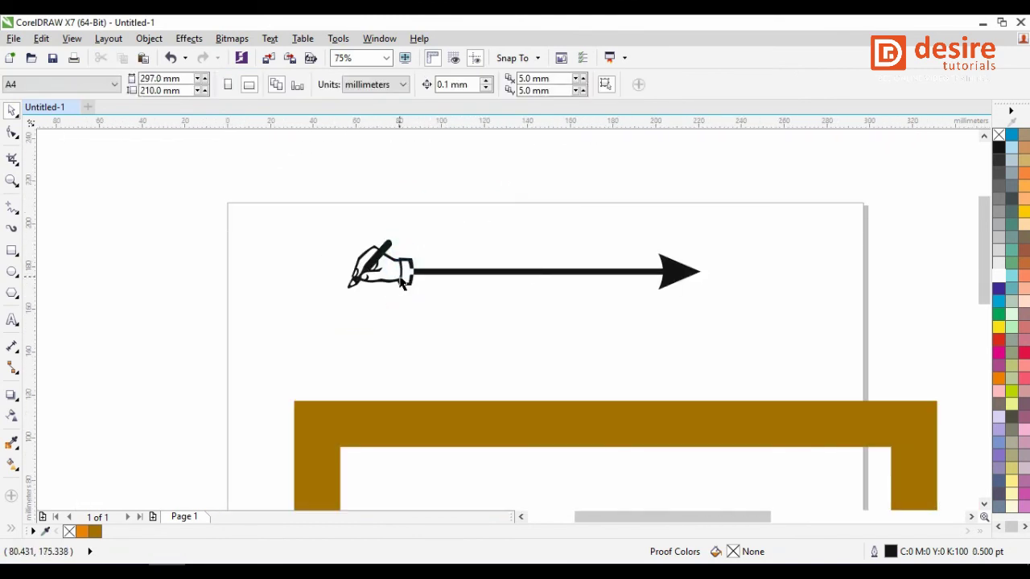
pyautogui.click(431, 274)
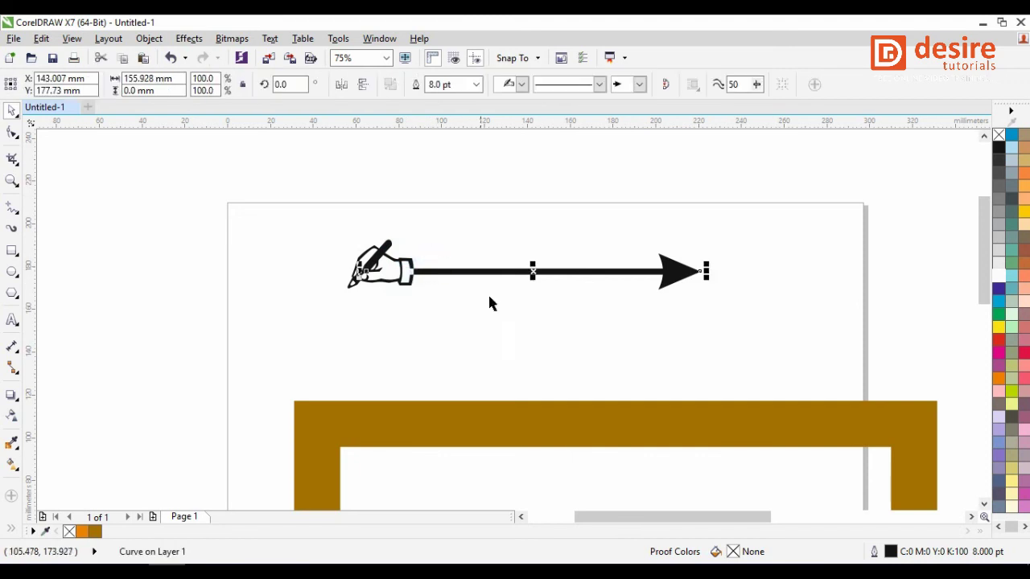
pyautogui.doubleClick(890, 553)
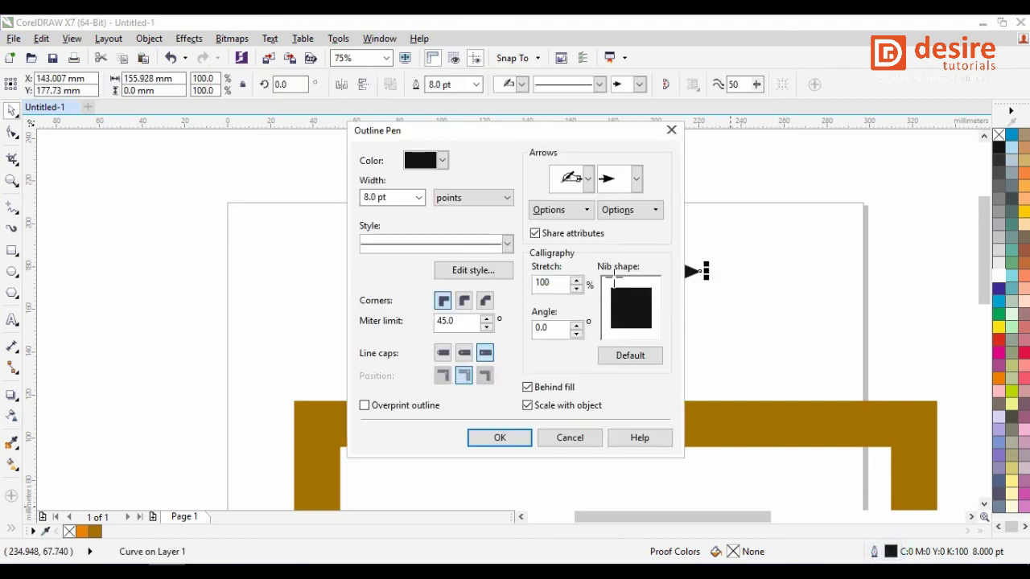
pyautogui.moveTo(635, 301); pyautogui.dragTo(628, 284)
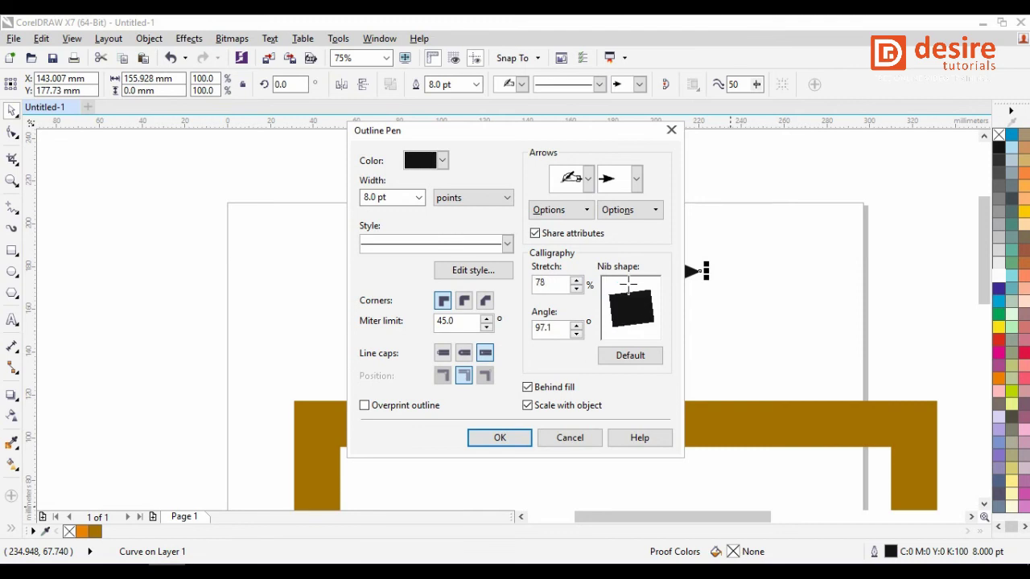
pyautogui.click(501, 438)
pyautogui.scroll(2, 426, 283)
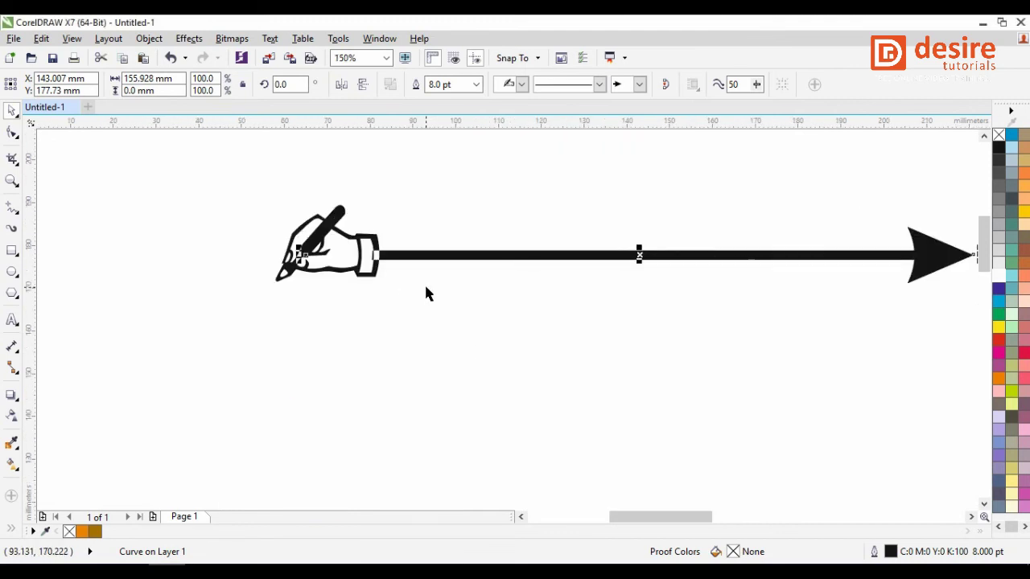
# Reshape the calligraphic nib of the thick-outlined rectangle to a 63% stretch and an 8.7° angle.
pyautogui.scroll(-6, 424, 282)
pyautogui.click(453, 326)
pyautogui.scroll(4, 475, 347)
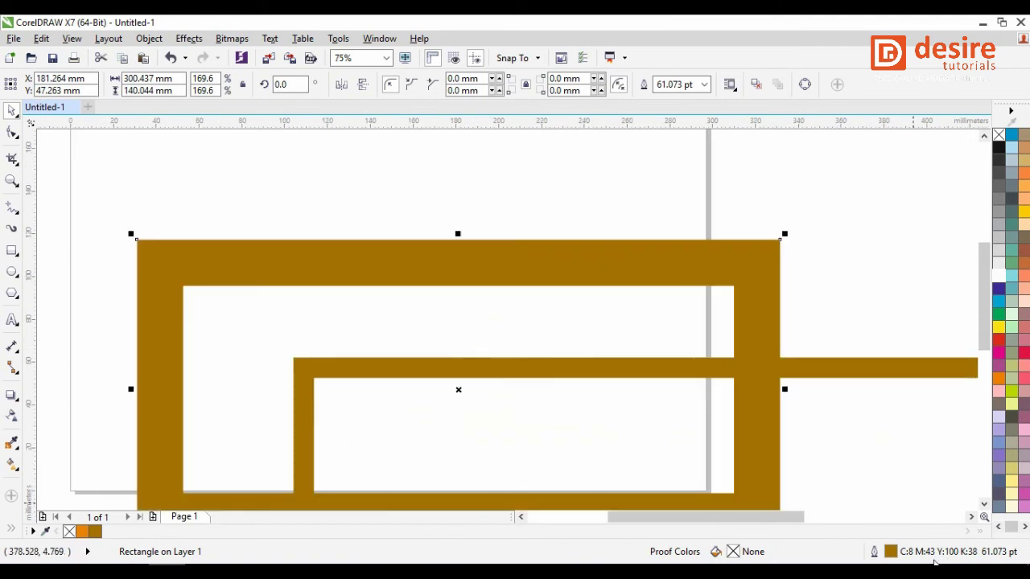
pyautogui.doubleClick(900, 560)
pyautogui.moveTo(637, 301); pyautogui.dragTo(652, 304)
pyautogui.click(507, 439)
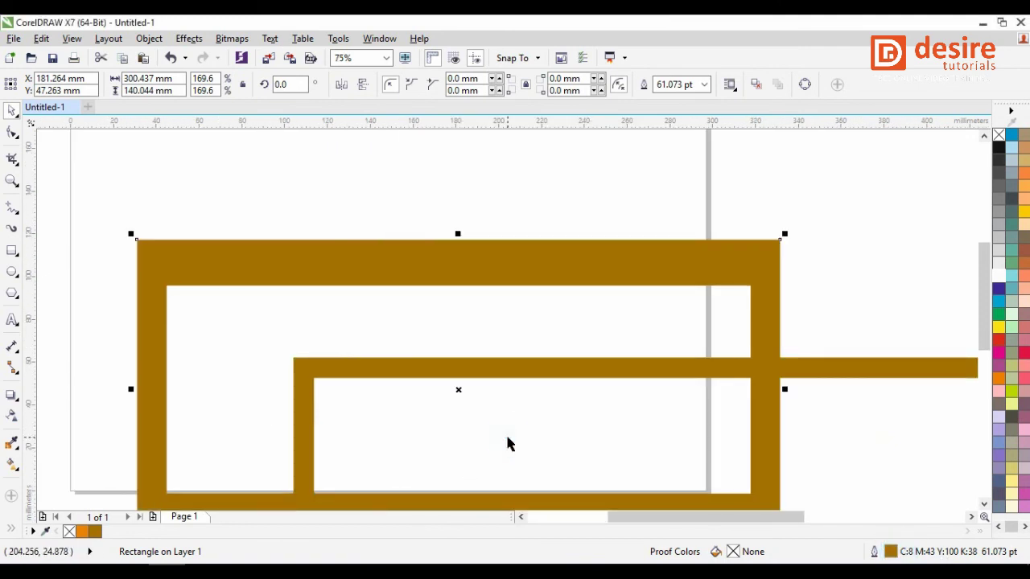
# Try a 36% stretch and 129.8° angle on the rectangle's nib, restore the default nib shape and apply it.
pyautogui.scroll(-2, 753, 370)
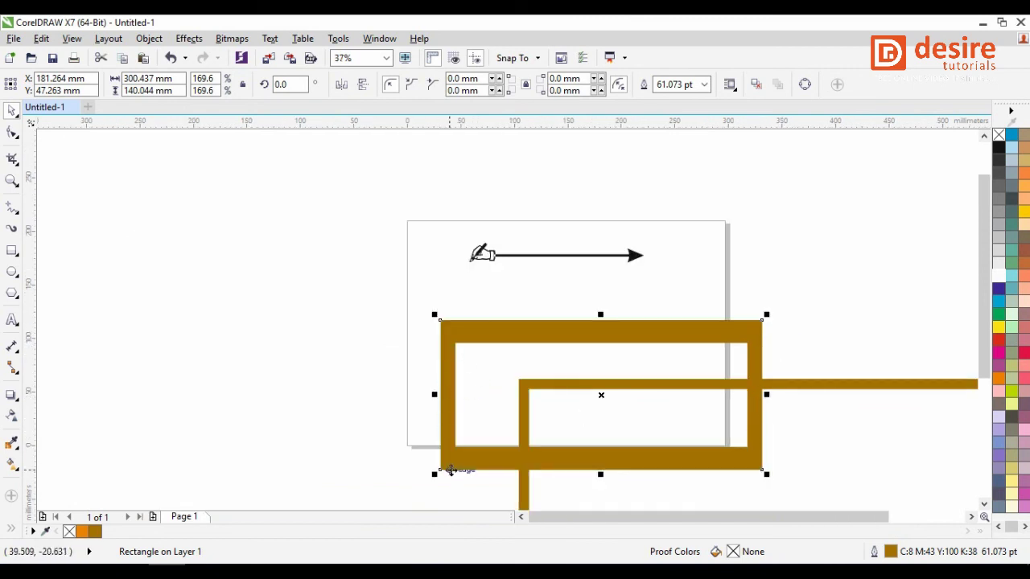
pyautogui.doubleClick(891, 552)
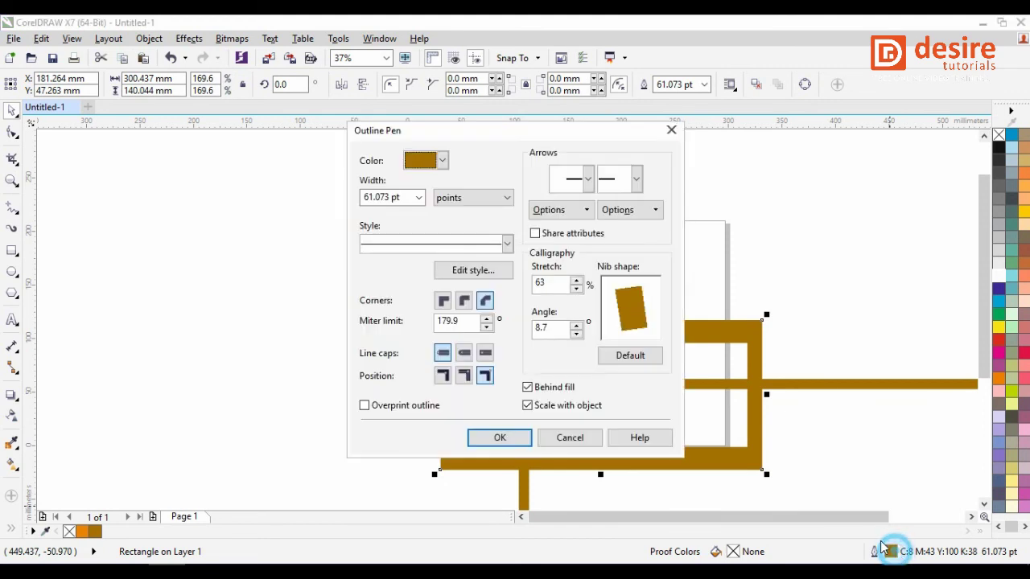
pyautogui.moveTo(651, 304); pyautogui.dragTo(623, 300)
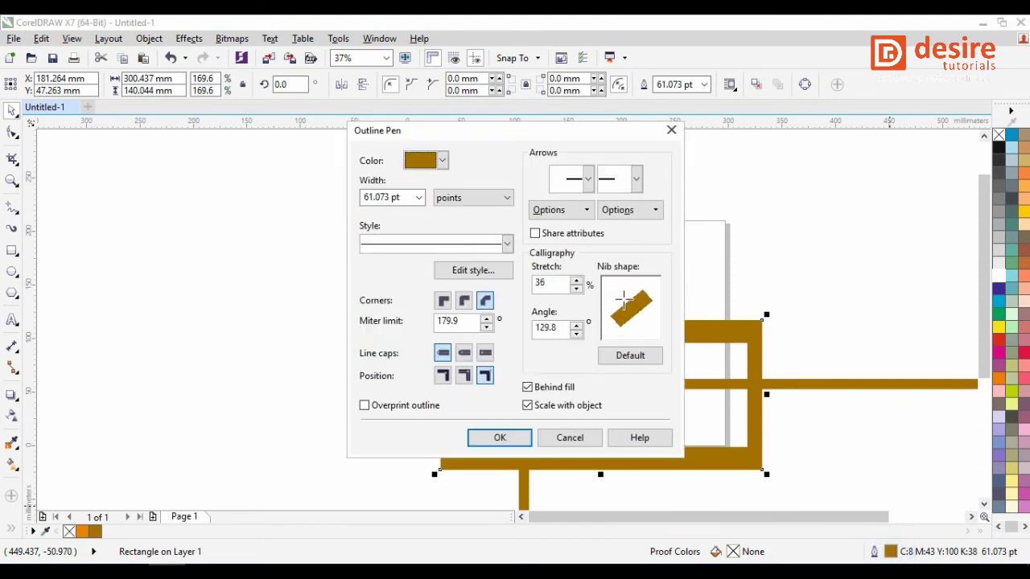
pyautogui.click(629, 361)
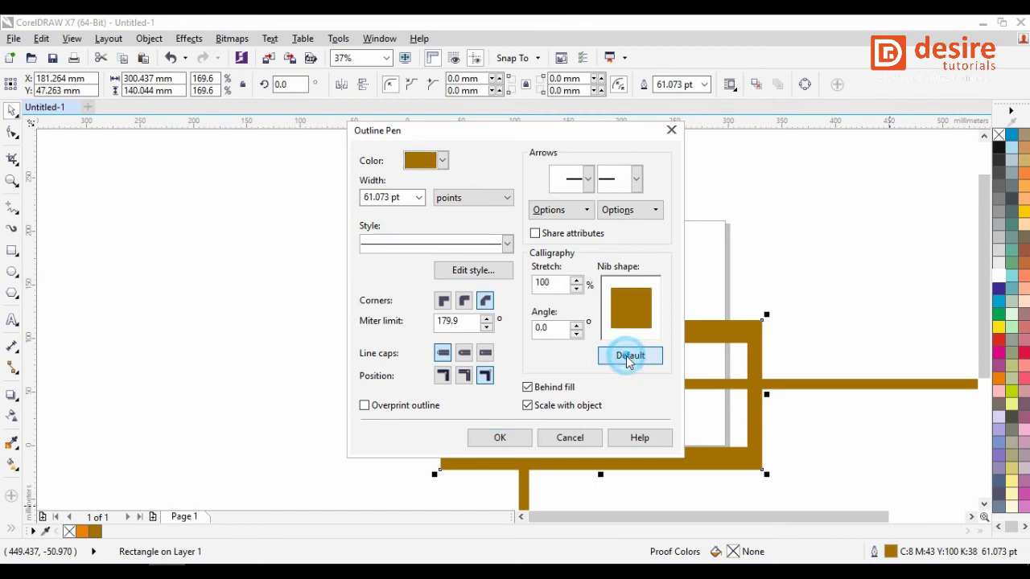
pyautogui.click(500, 437)
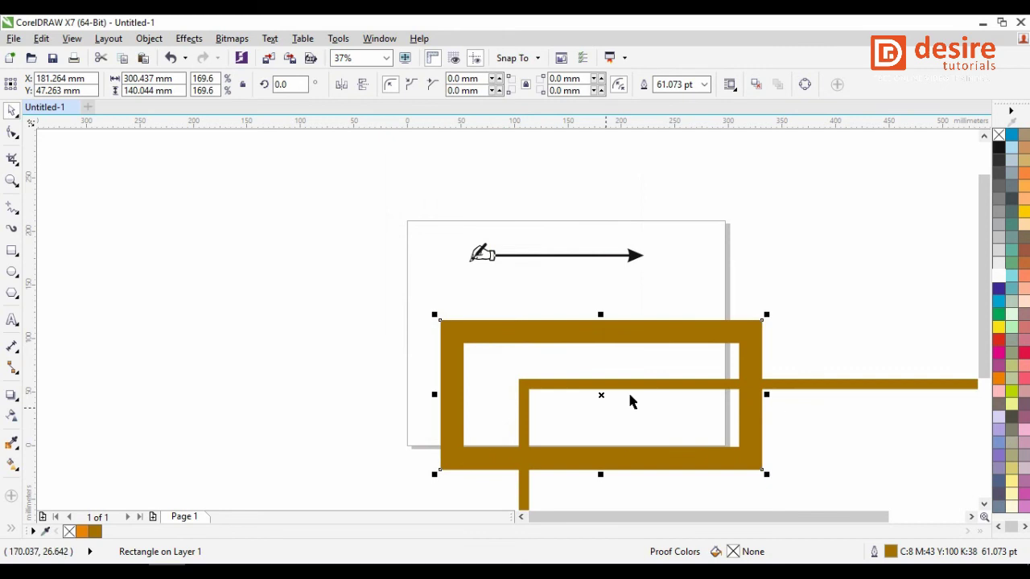
# Delete the arrow line and the thinner-outlined rectangle.
pyautogui.click(726, 292)
pyautogui.scroll(-2, 494, 256)
pyautogui.click(512, 247)
pyautogui.press('Delete')
pyautogui.click(713, 336)
pyautogui.press('Delete')
# Move the remaining rectangle onto the page, centred at about X 155.9 mm and Y 92.8 mm.
pyautogui.click(578, 291)
pyautogui.moveTo(563, 283); pyautogui.dragTo(549, 256)
pyautogui.scroll(2, 558, 257)
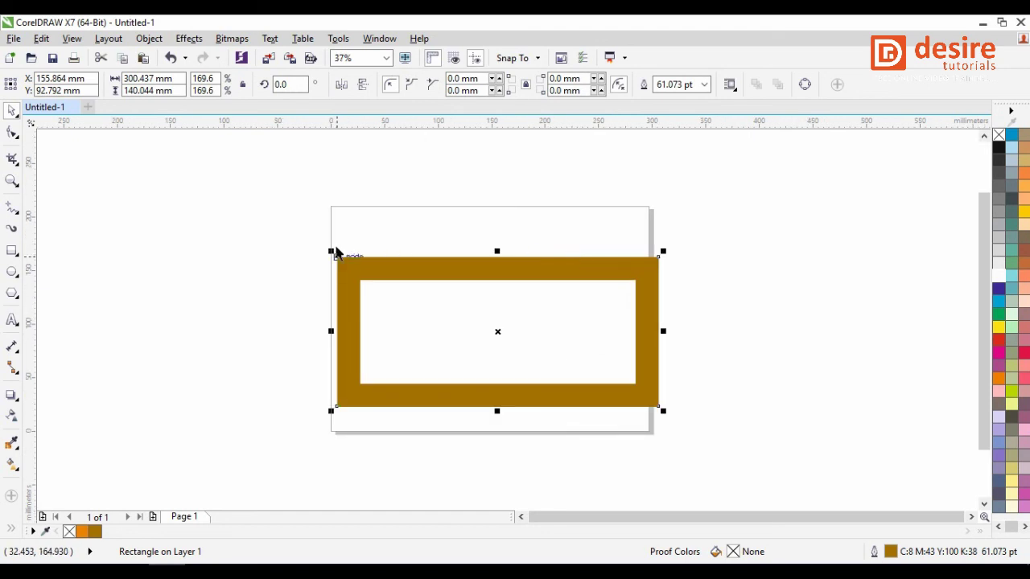
# Examine the Outline Color and Outline Pen settings of the rectangle and cancel both dialogs.
pyautogui.click(12, 464)
pyautogui.click(14, 531)
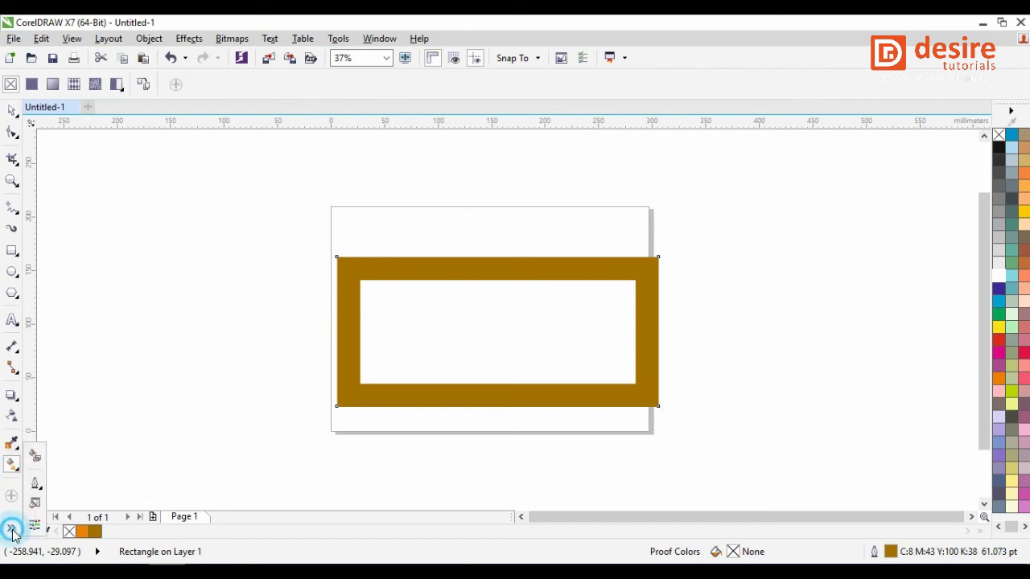
pyautogui.click(36, 486)
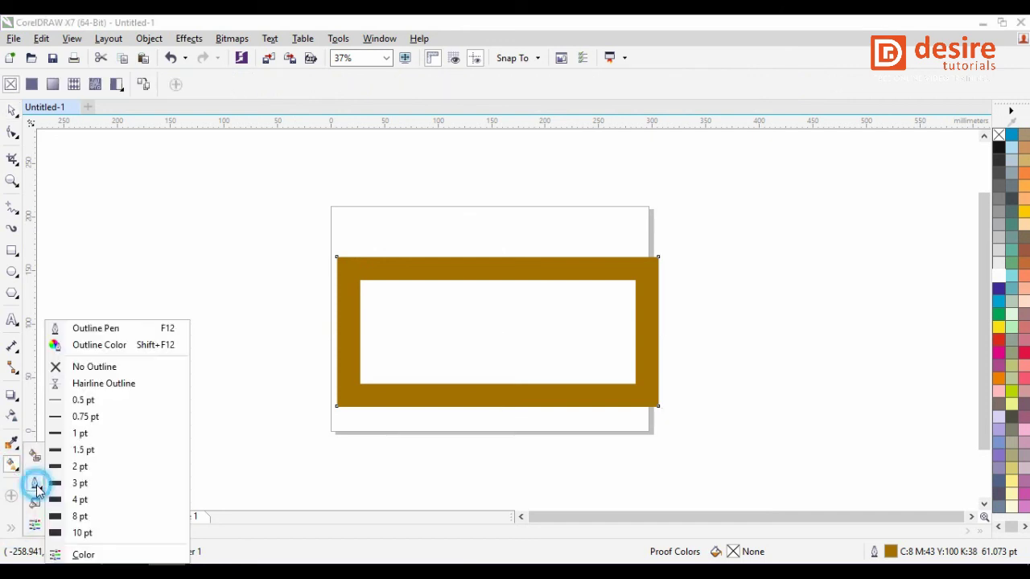
pyautogui.click(129, 345)
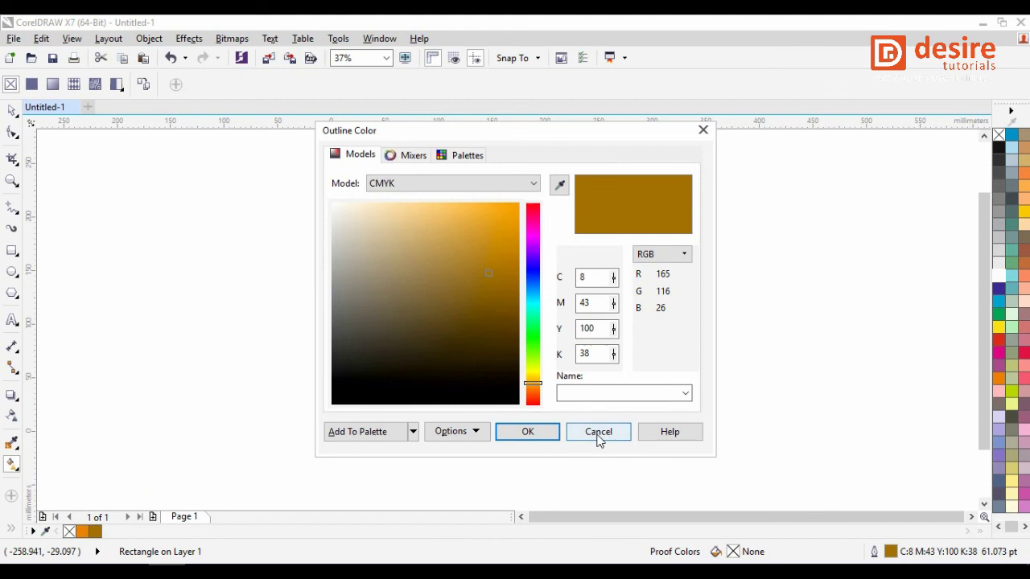
pyautogui.click(600, 434)
pyautogui.doubleClick(891, 551)
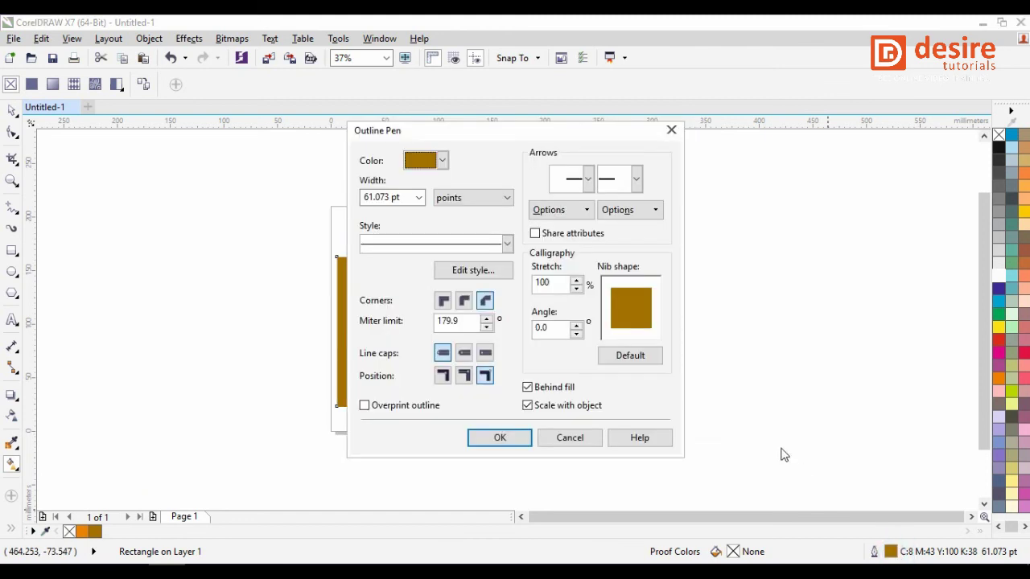
pyautogui.click(561, 443)
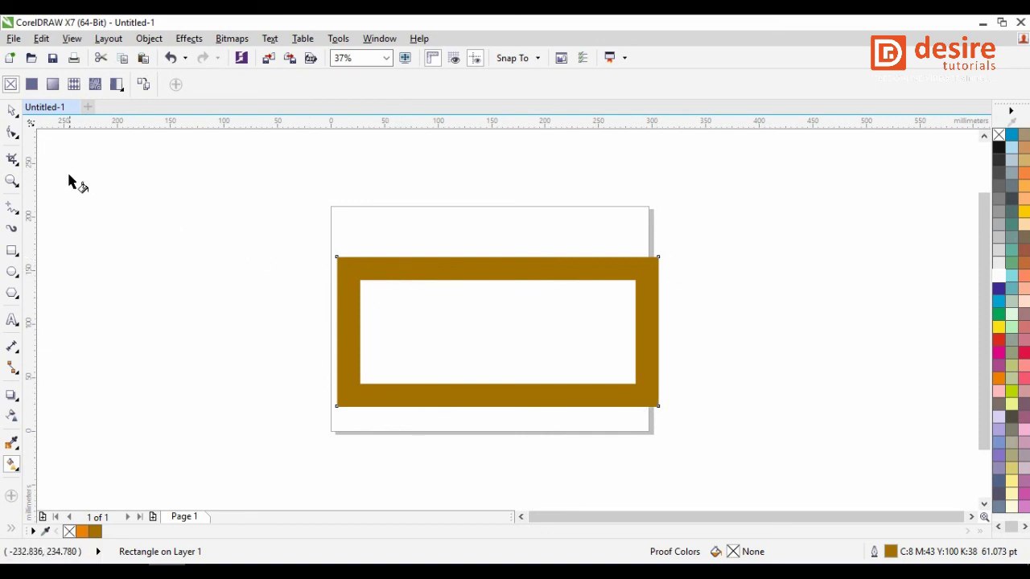
# Try several palette colours on the rectangle's outline, ending with the crimson C:0 M:100 Y:60 K:0.
pyautogui.click(12, 110)
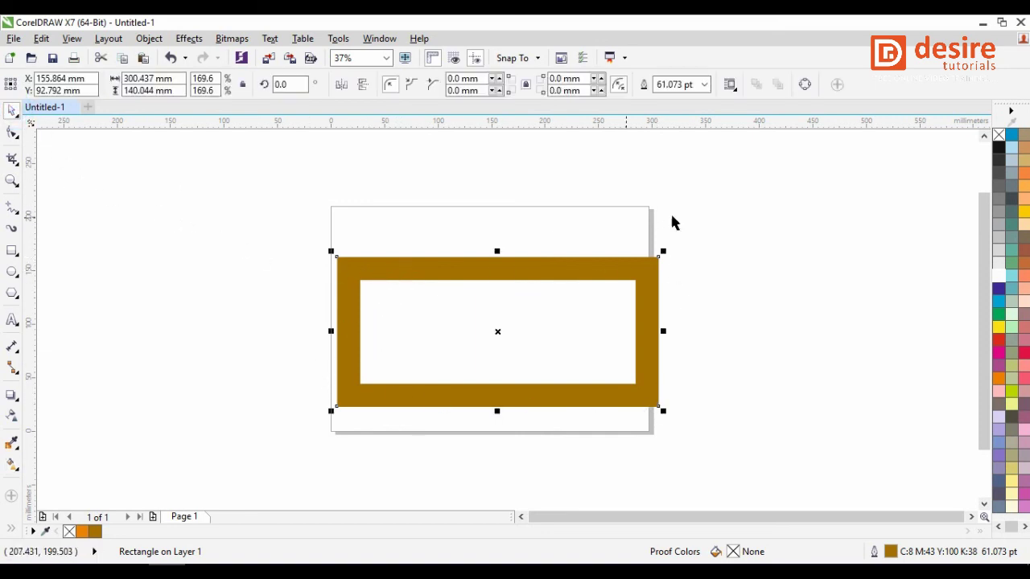
pyautogui.rightClick(1011, 137)
pyautogui.rightClick(1011, 186)
pyautogui.rightClick(1023, 213)
pyautogui.rightClick(1011, 249)
pyautogui.rightClick(1015, 309)
pyautogui.rightClick(997, 300)
pyautogui.rightClick(998, 288)
pyautogui.rightClick(998, 246)
pyautogui.rightClick(1020, 243)
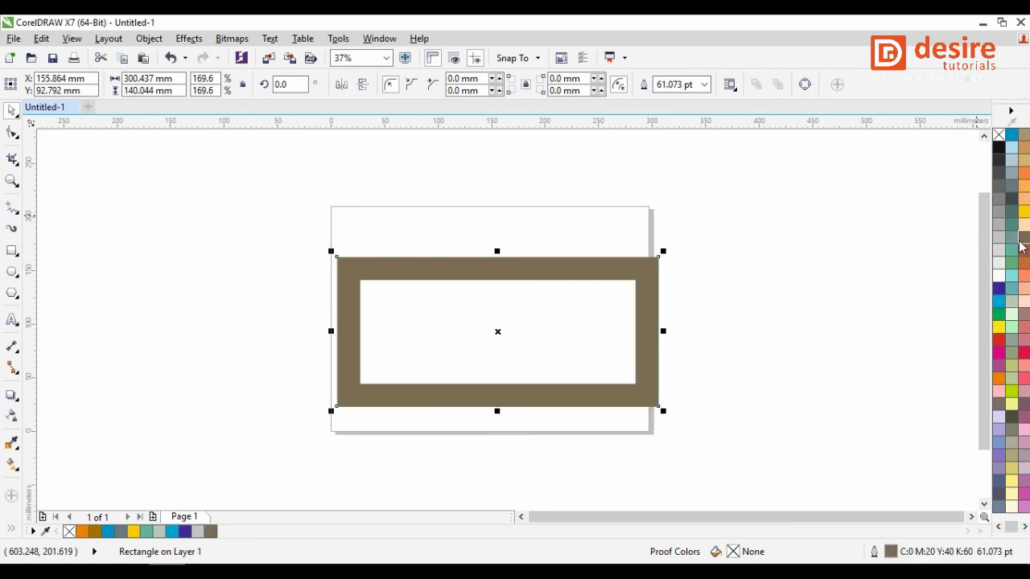
pyautogui.rightClick(1018, 353)
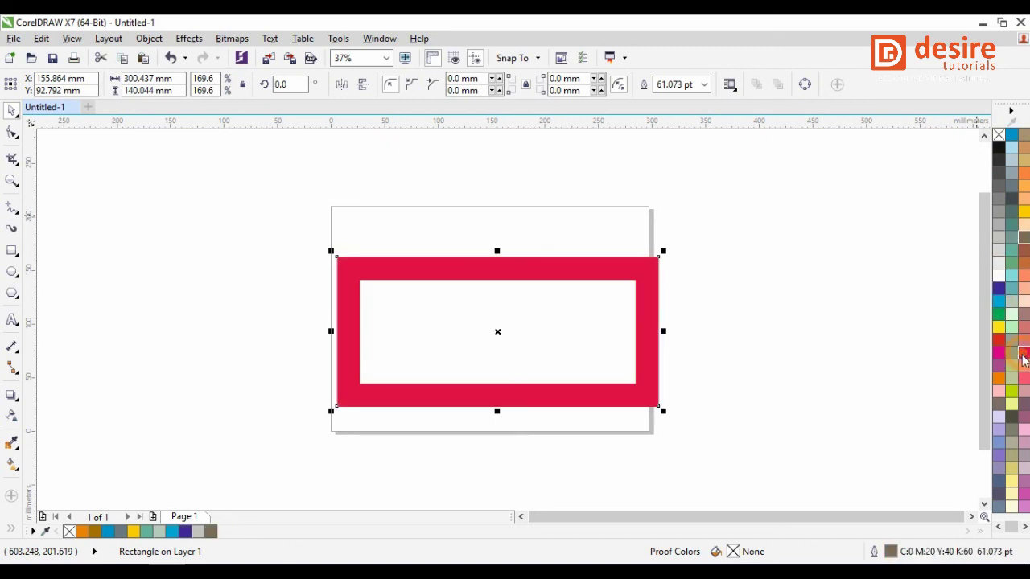
pyautogui.click(997, 528)
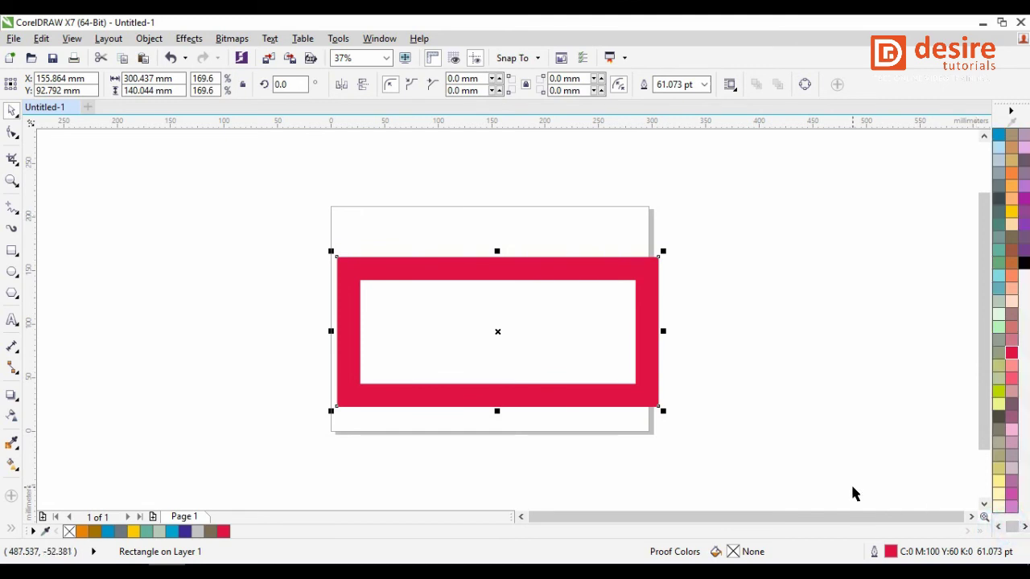
# Change the rectangle's outline through the Outline Pen to a dark red of C:8 M:100 Y:75 K:40.
pyautogui.doubleClick(889, 553)
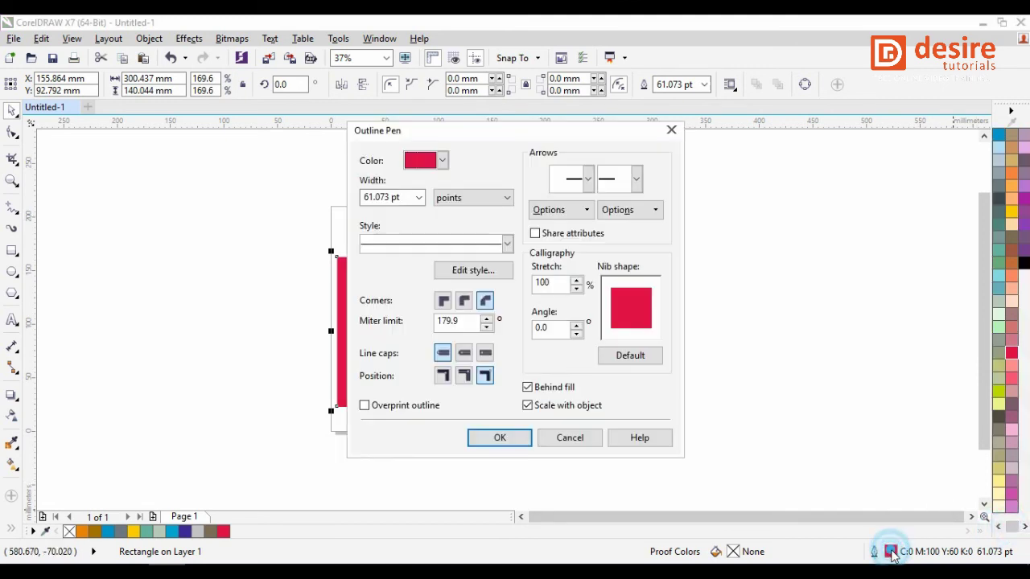
pyautogui.click(442, 161)
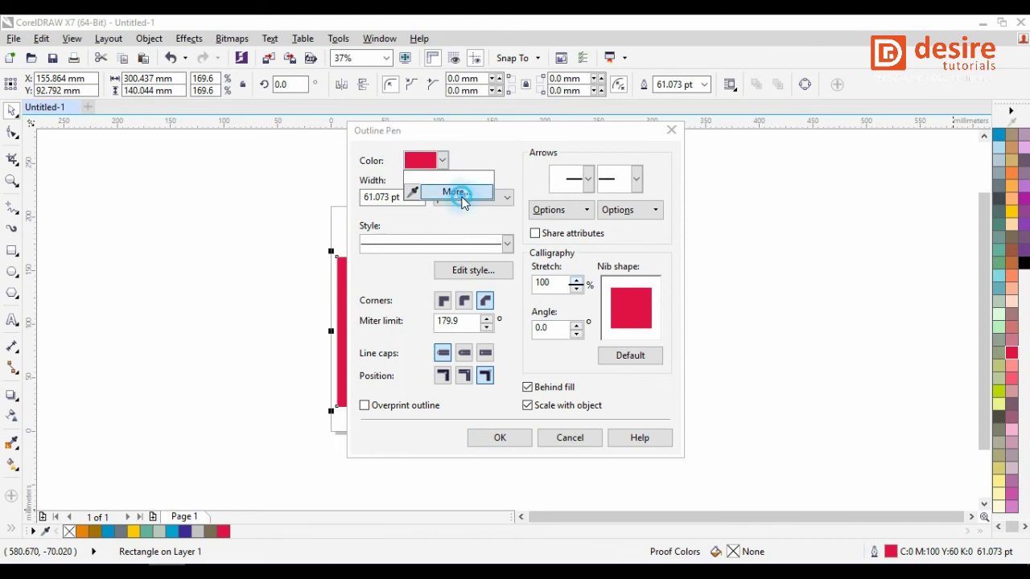
pyautogui.click(455, 192)
pyautogui.moveTo(507, 241); pyautogui.dragTo(510, 284)
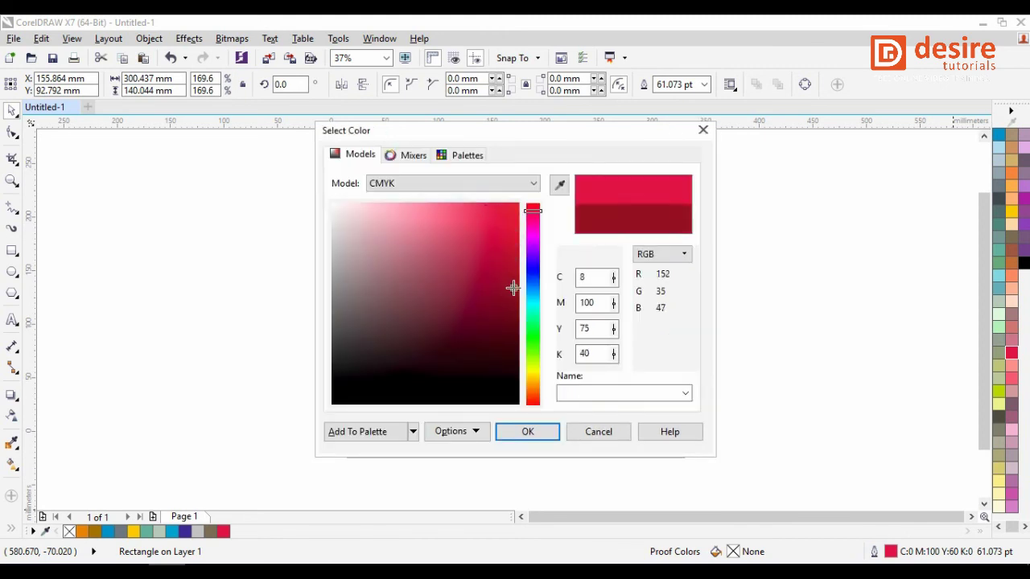
pyautogui.click(542, 439)
pyautogui.click(500, 437)
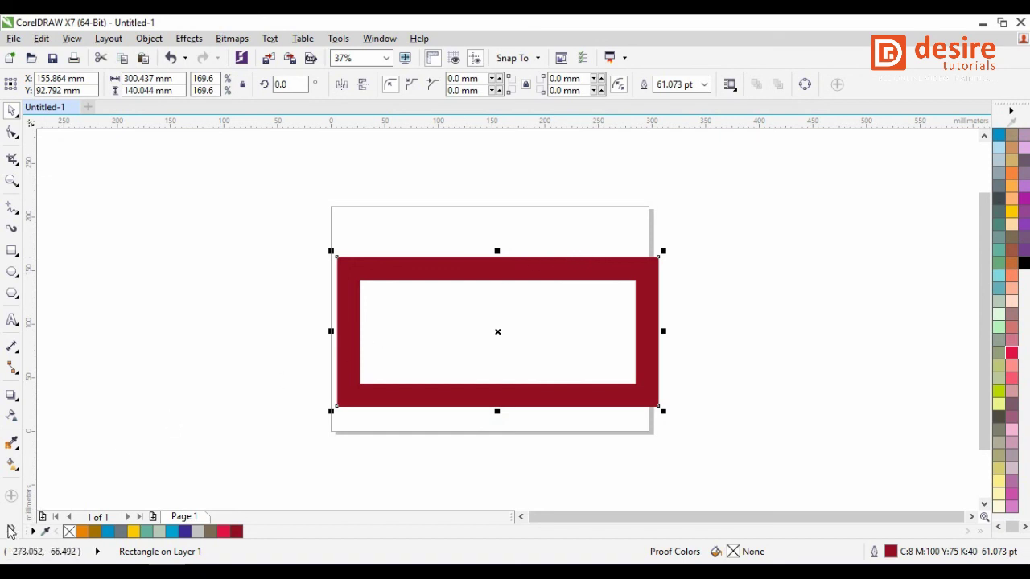
# Set the rectangle's outline with the Outline Color command to a very dark brown of C:43 M:100 Y:59 K:90.
pyautogui.click(11, 530)
pyautogui.click(34, 483)
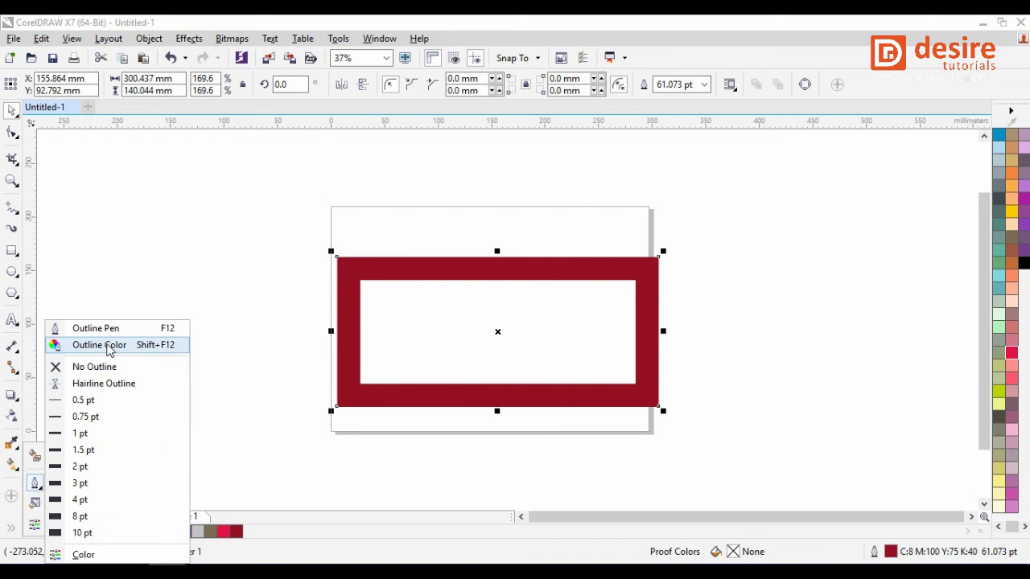
pyautogui.click(108, 352)
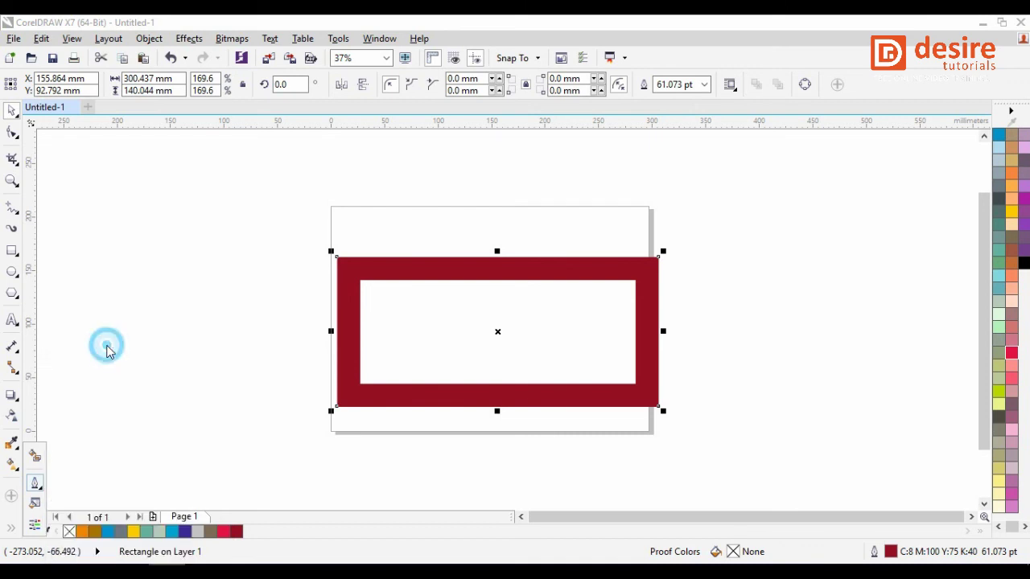
pyautogui.click(492, 276)
pyautogui.click(509, 355)
pyautogui.click(443, 310)
pyautogui.click(495, 365)
pyautogui.click(527, 432)
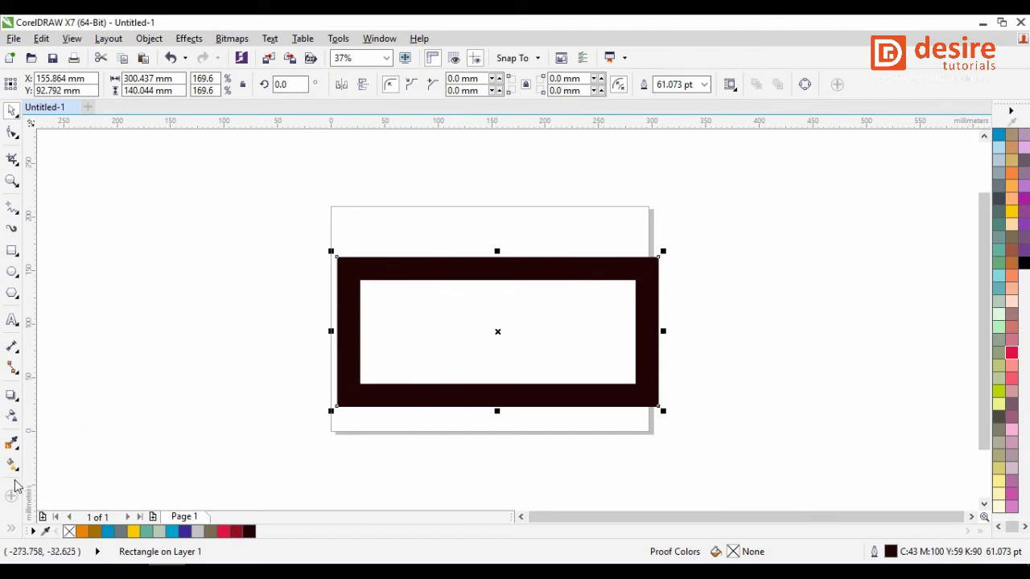
pyautogui.click(12, 529)
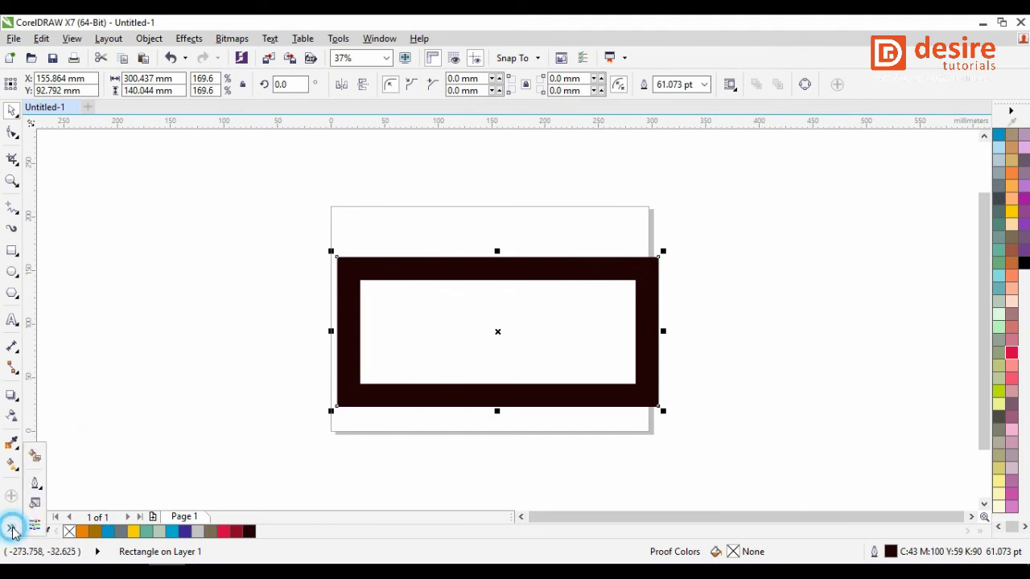
pyautogui.click(145, 357)
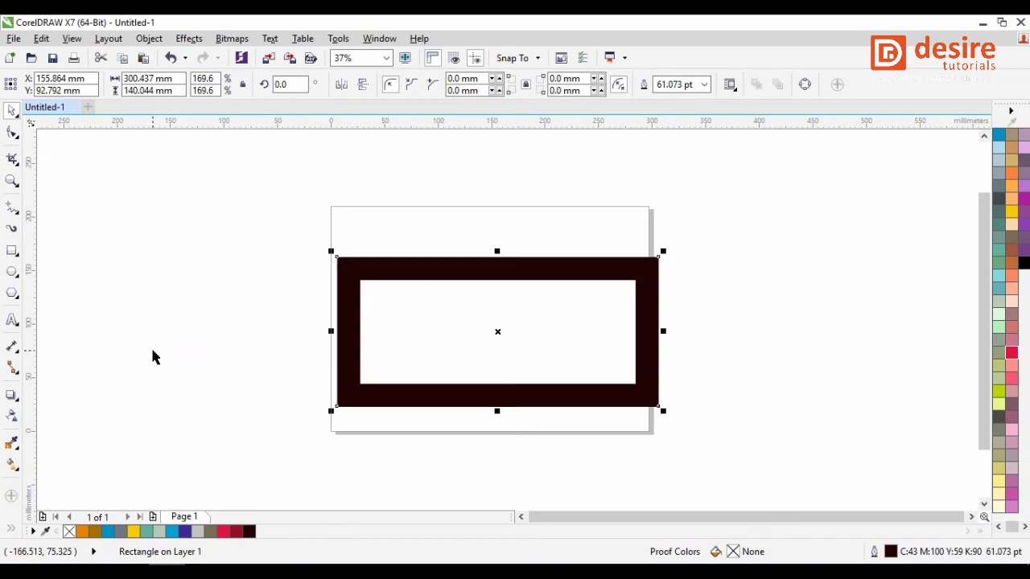
pyautogui.click(153, 354)
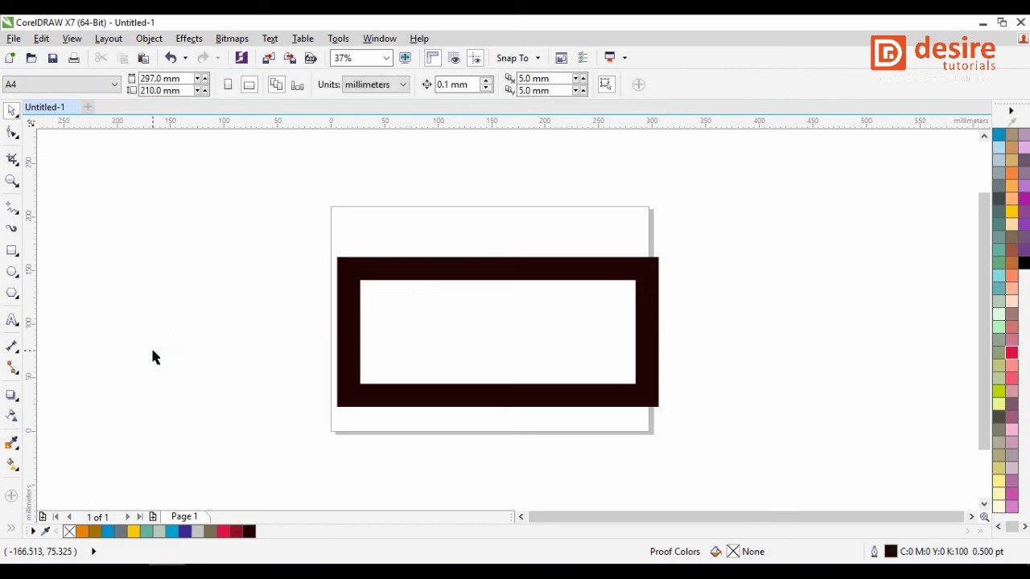
pyautogui.click(384, 326)
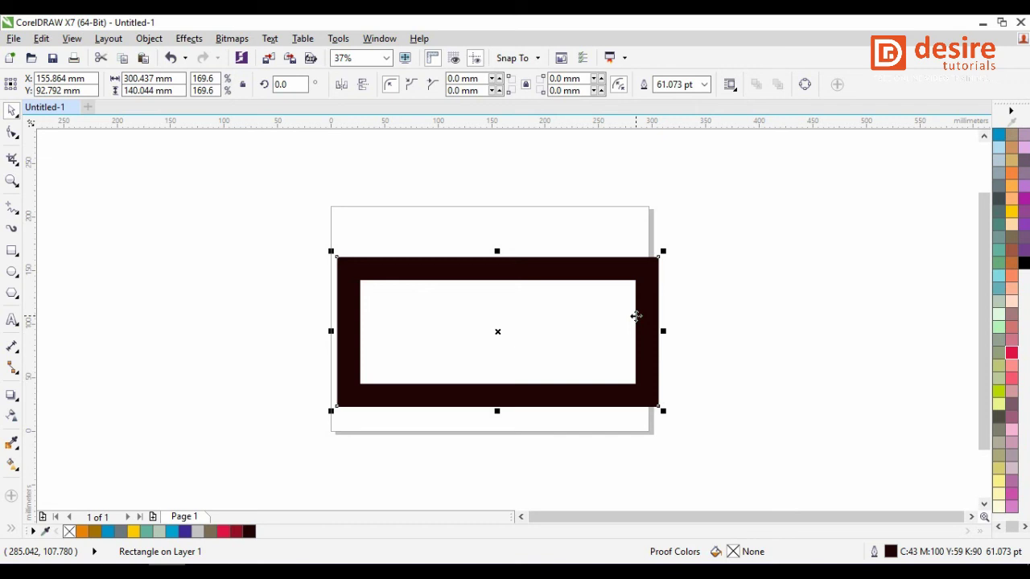
pyautogui.click(598, 224)
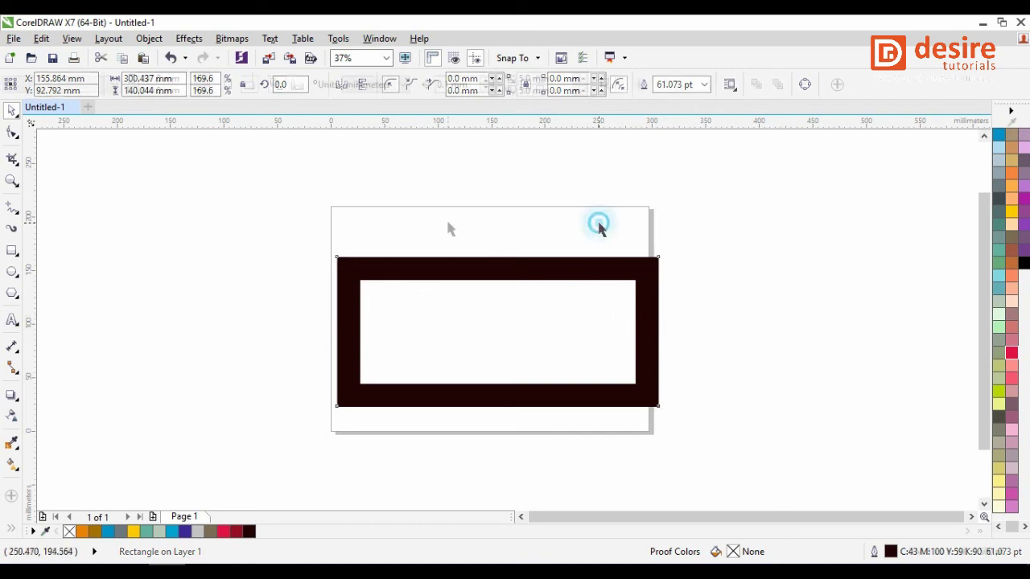